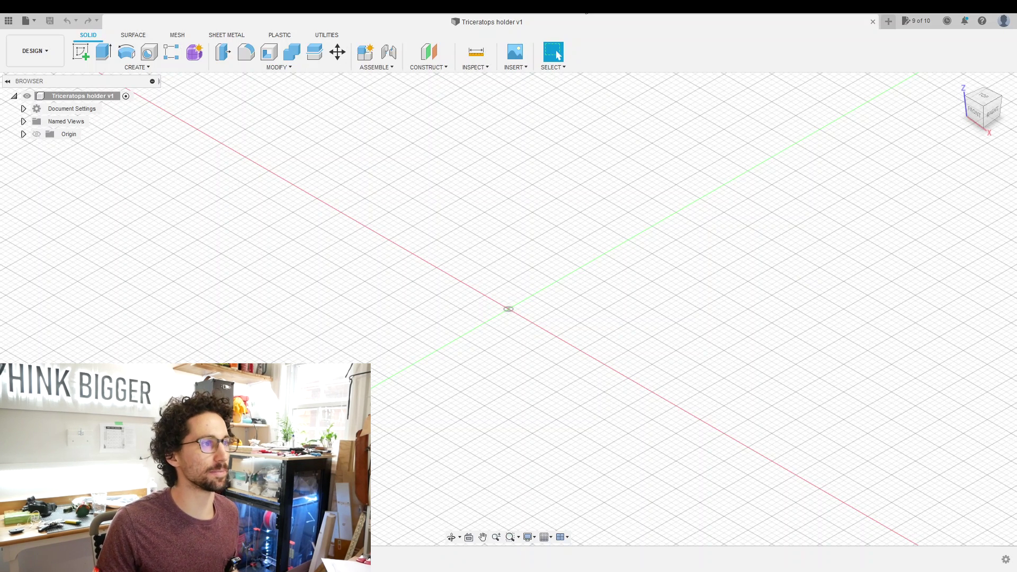
# Insert the photo IMG_7039 as a canvas on the YZ plane, rotated so the ruler lies roughly horizontal below the toy.
pyautogui.click(513, 68)
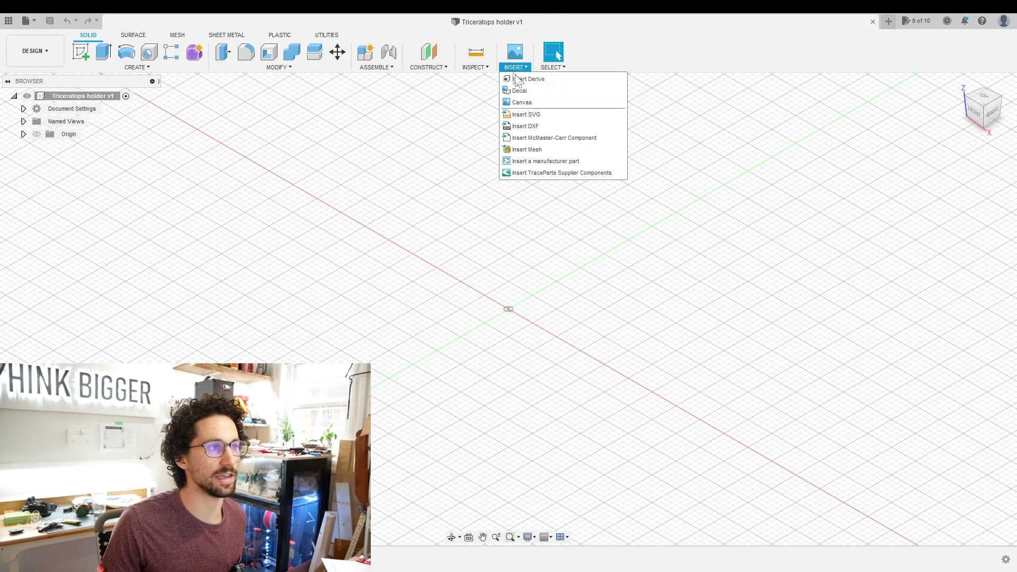
pyautogui.click(530, 102)
pyautogui.click(423, 154)
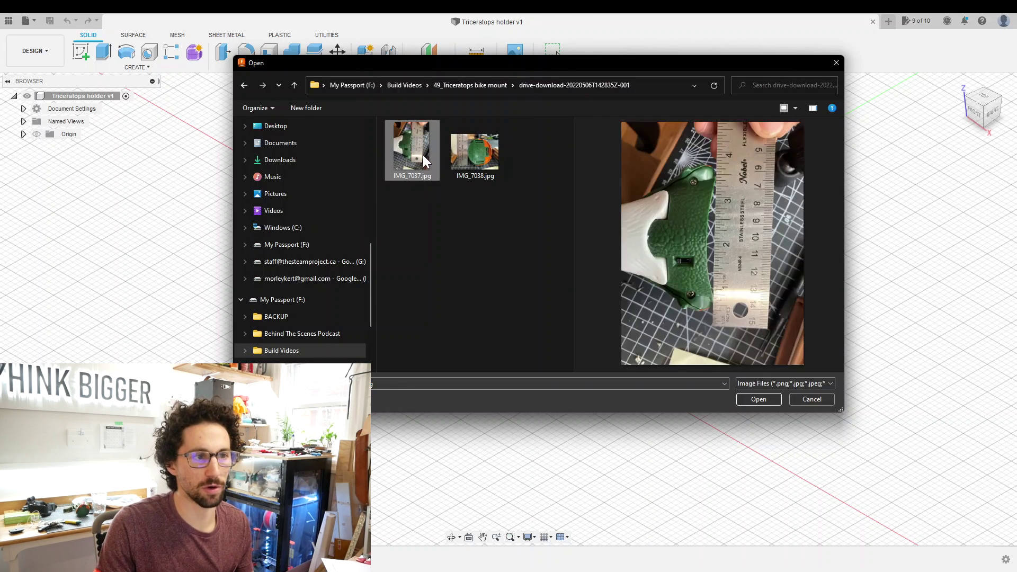
pyautogui.press('Right')
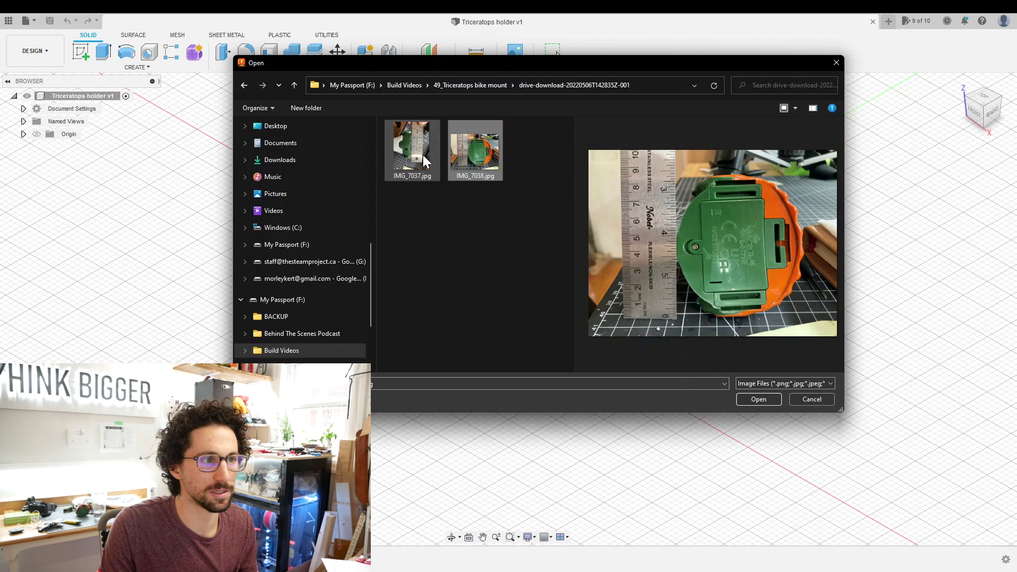
pyautogui.click(422, 155)
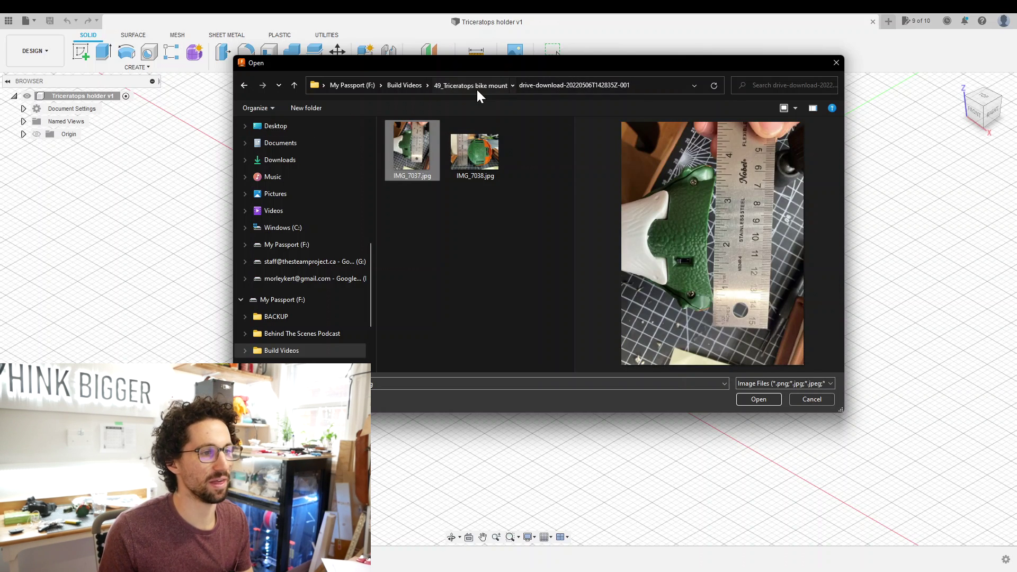
pyautogui.click(476, 86)
pyautogui.doubleClick(470, 159)
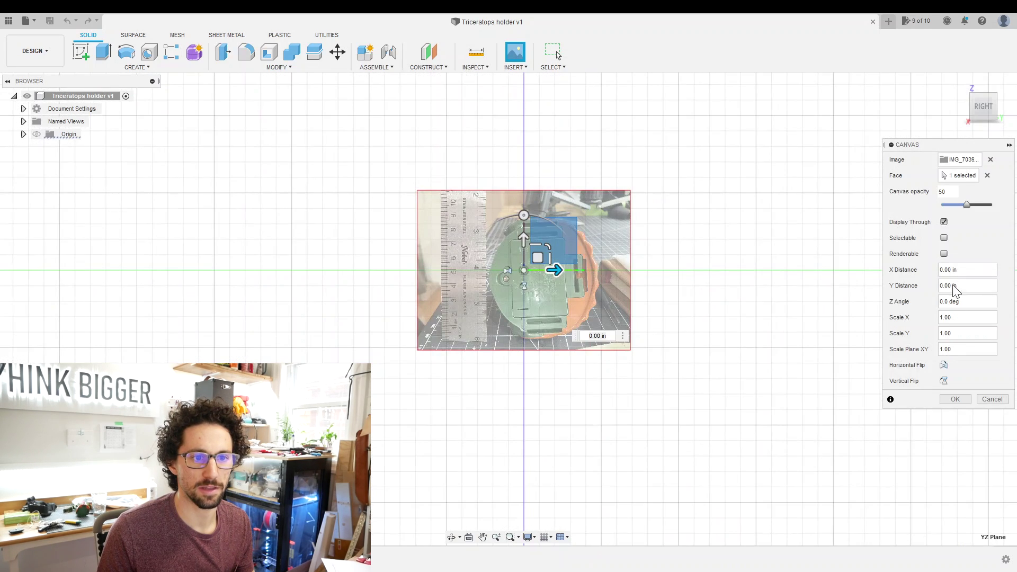
pyautogui.press('Return')
# Calibrate the IMG_7039 canvas to 4 in between the ruler's 2-inch mark and its 6-inch end.
pyautogui.click(79, 155)
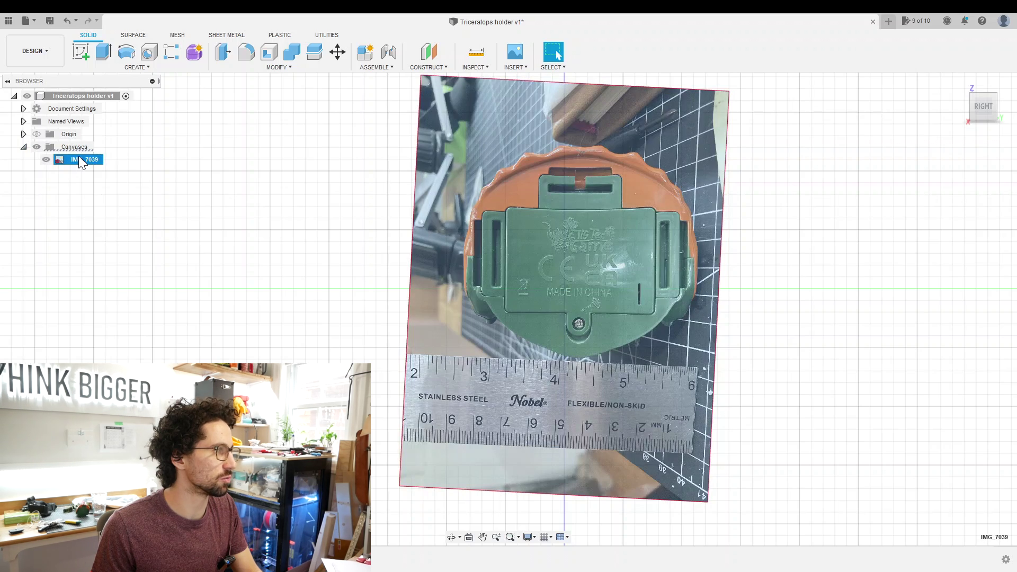
pyautogui.rightClick(78, 156)
pyautogui.click(99, 196)
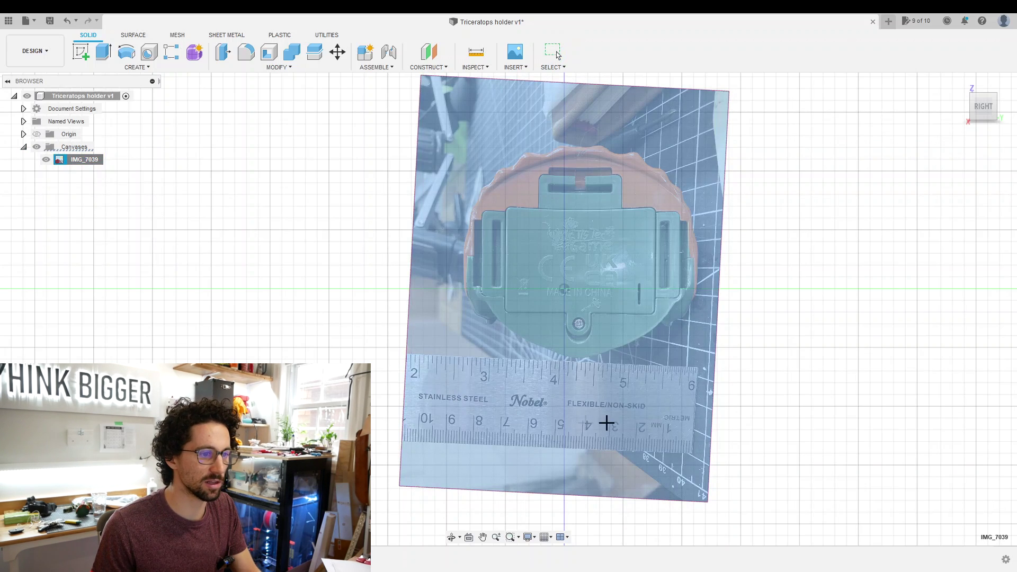
pyautogui.scroll(5, 448, 386)
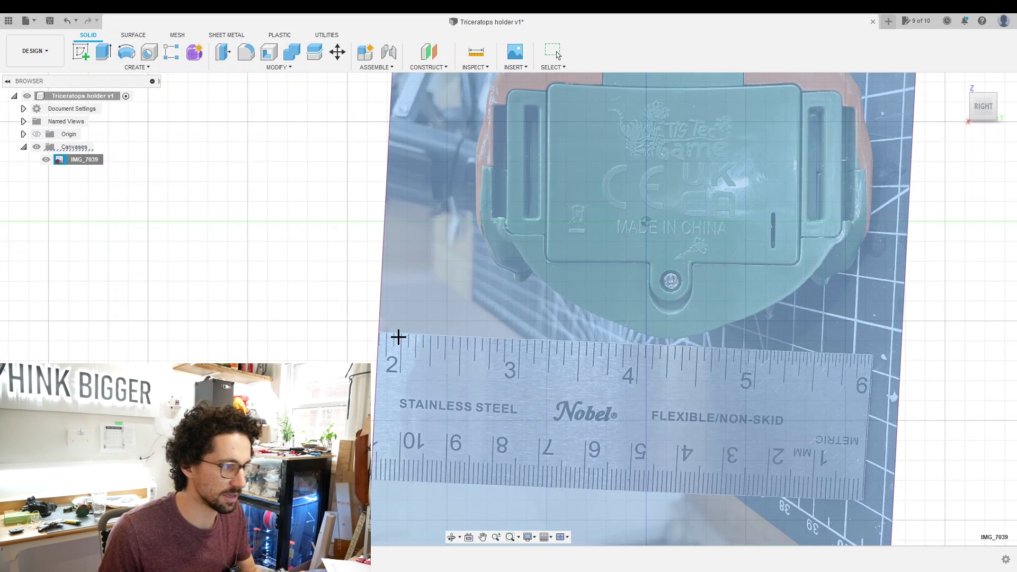
pyautogui.click(402, 334)
pyautogui.click(873, 356)
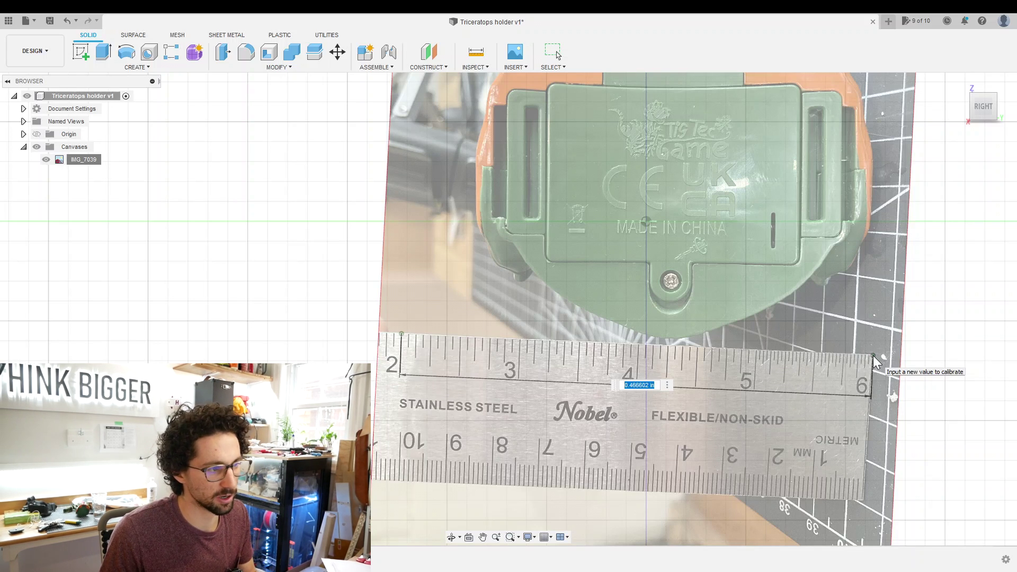
pyautogui.write('4')
pyautogui.press('Return')
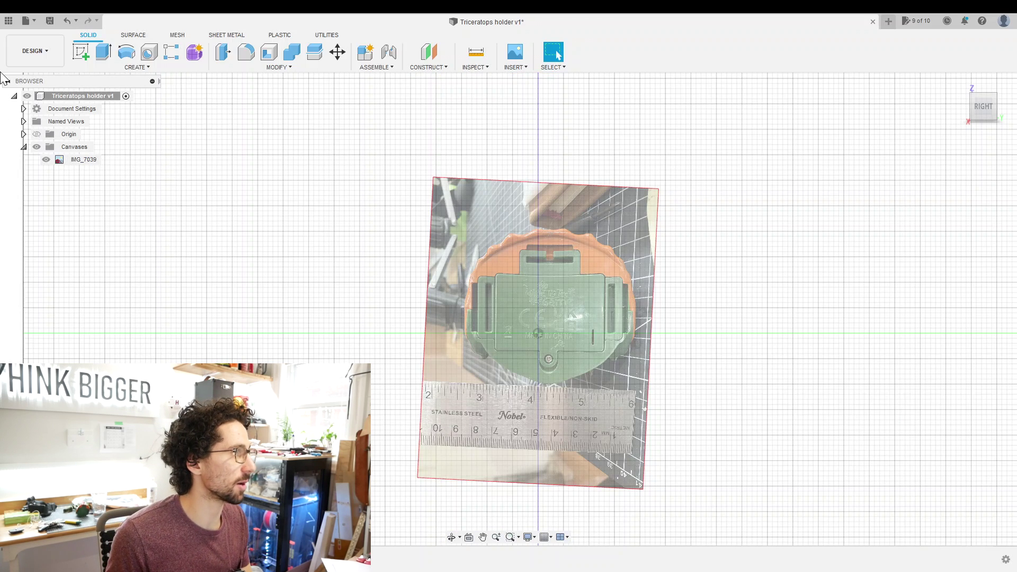
# Start a sketch on the canvas plane and trace the toy's base with a closed fit-point spline just inside the orange rim.
pyautogui.click(83, 52)
pyautogui.click(568, 303)
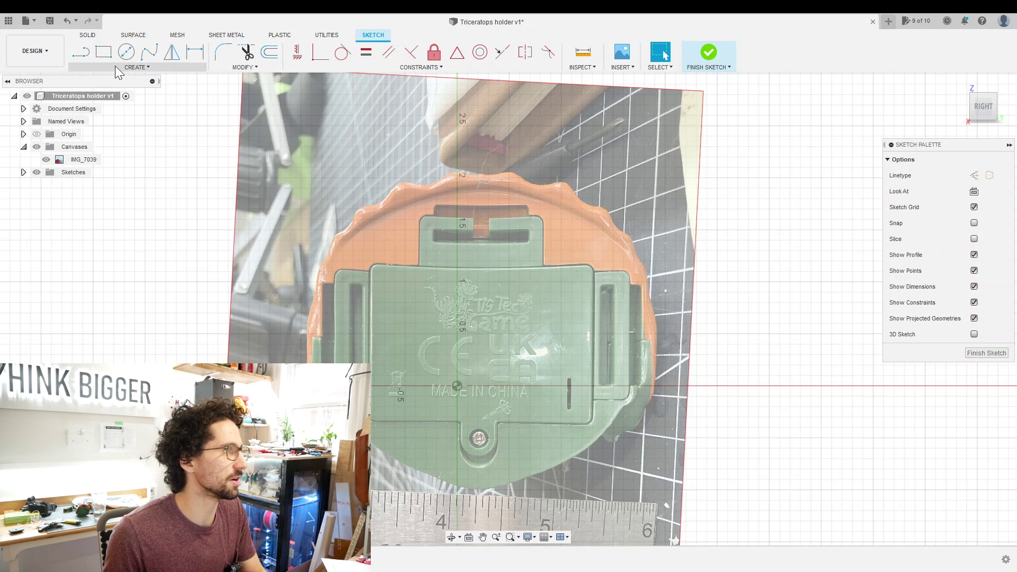
pyautogui.click(149, 51)
pyautogui.click(413, 206)
pyautogui.scroll(2, 416, 209)
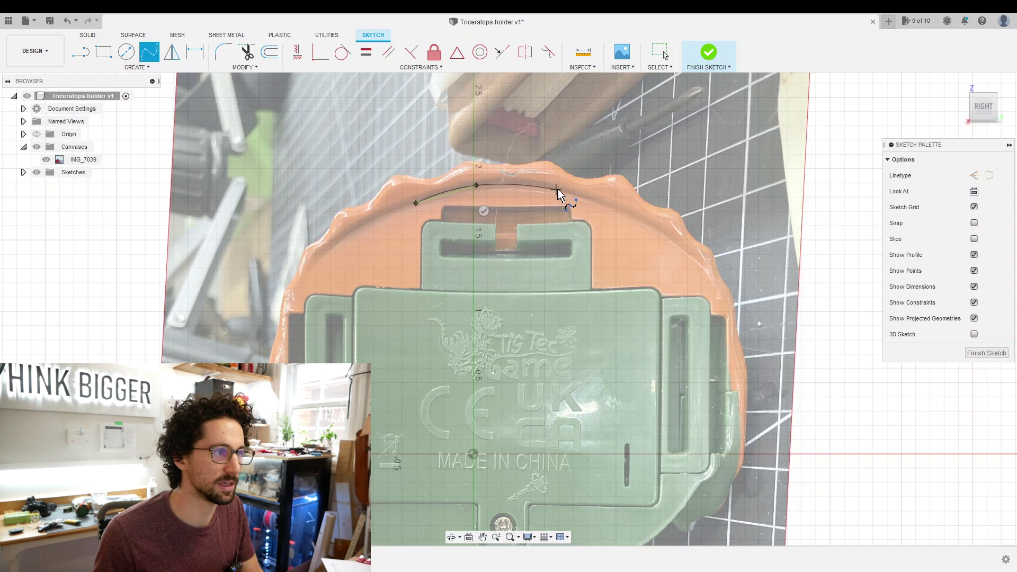
pyautogui.click(557, 189)
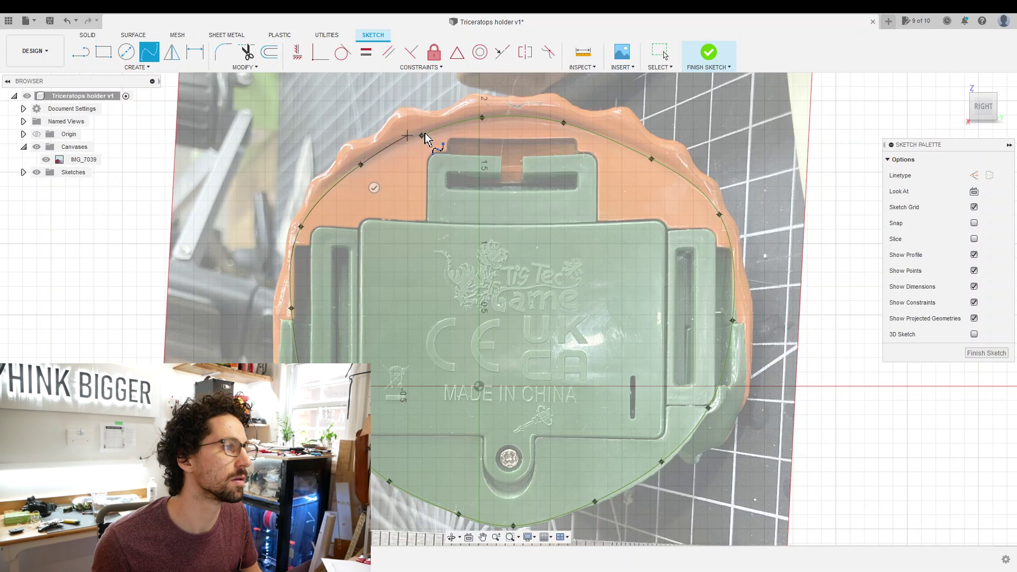
pyautogui.click(422, 135)
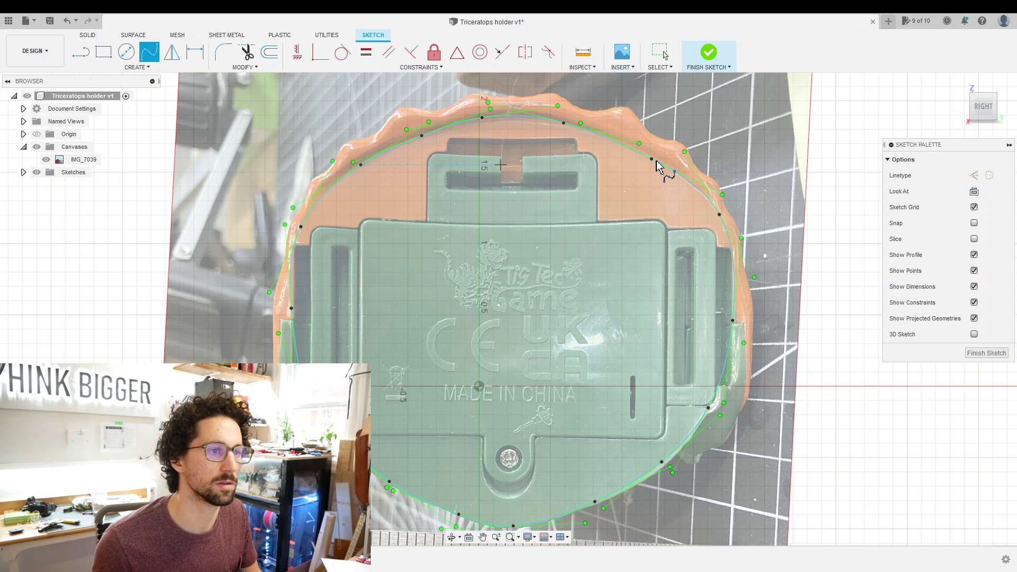
pyautogui.press('Escape')
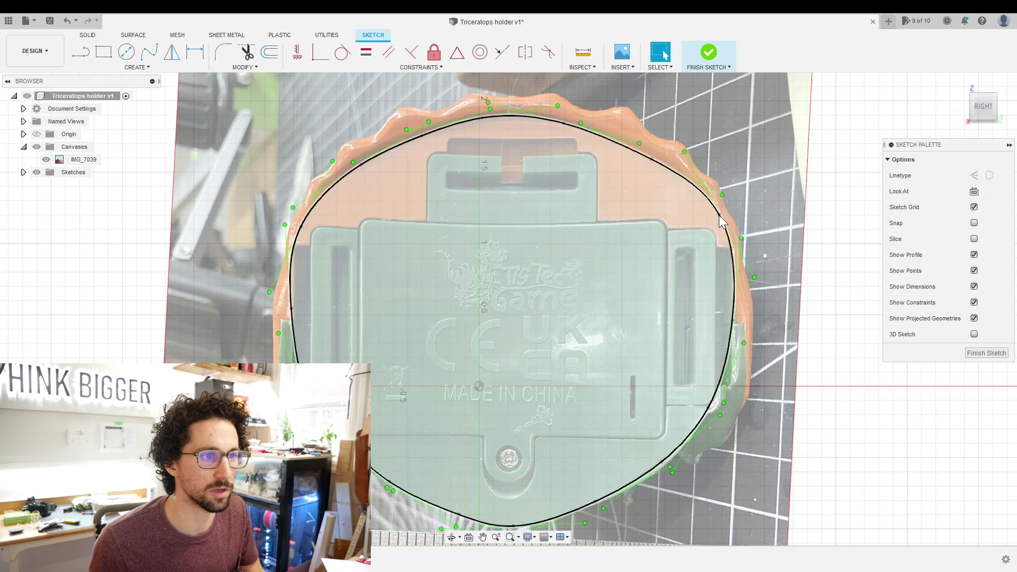
# Reposition the spline's fit points on both upper shoulders so the outline follows the toy's base more closely.
pyautogui.click(711, 206)
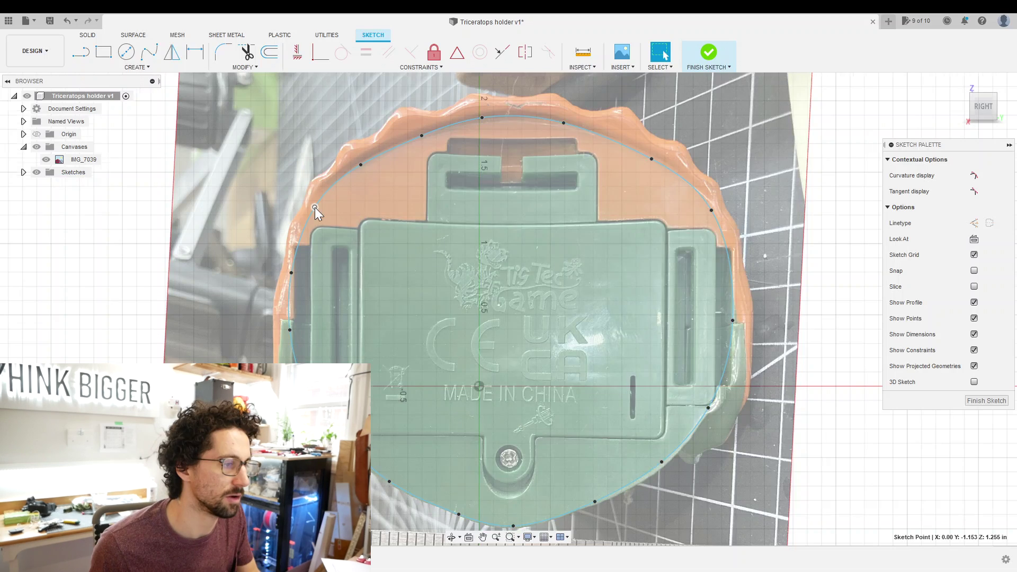
pyautogui.scroll(-2, 315, 207)
pyautogui.click(675, 217)
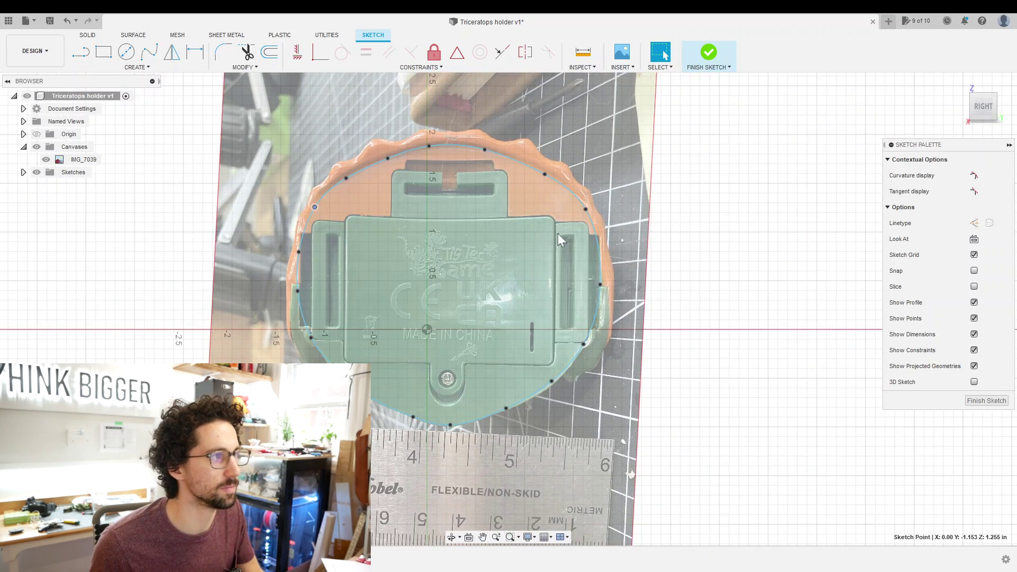
# Add a user parameter named platethickness, in inches, with the expression .2.
pyautogui.click(244, 66)
pyautogui.click(246, 174)
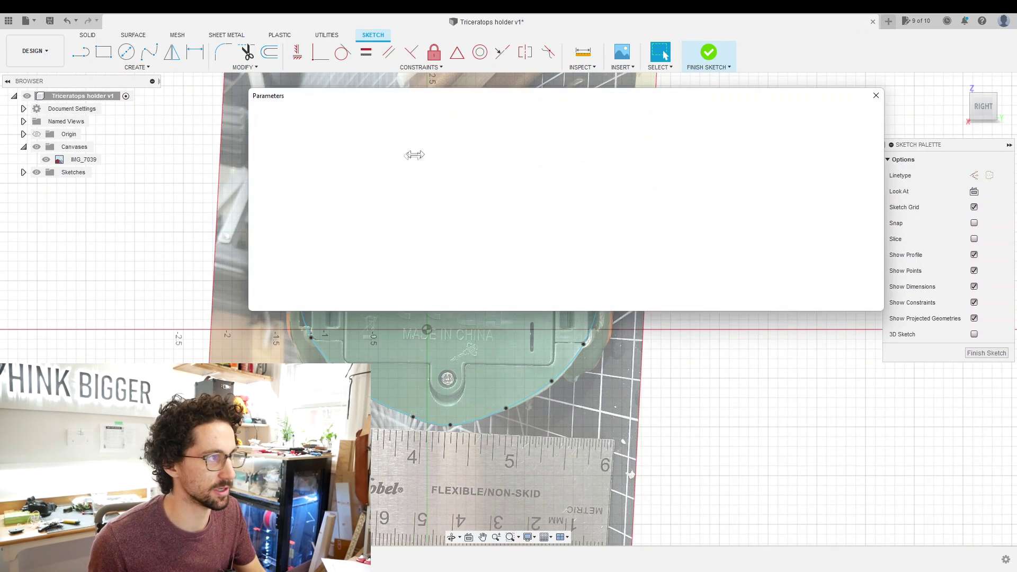
pyautogui.click(369, 138)
pyautogui.write('plate')
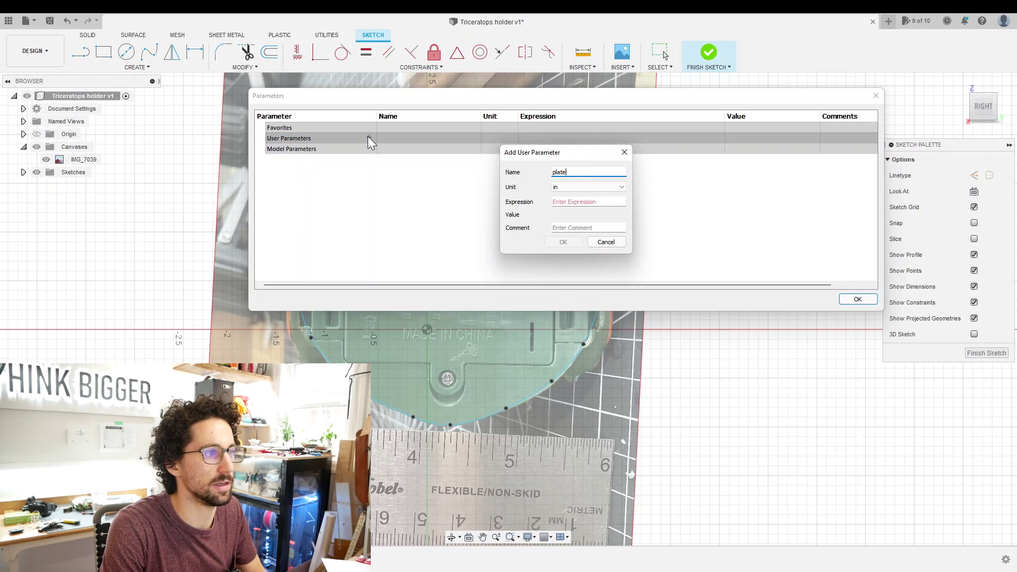
pyautogui.write('thickness')
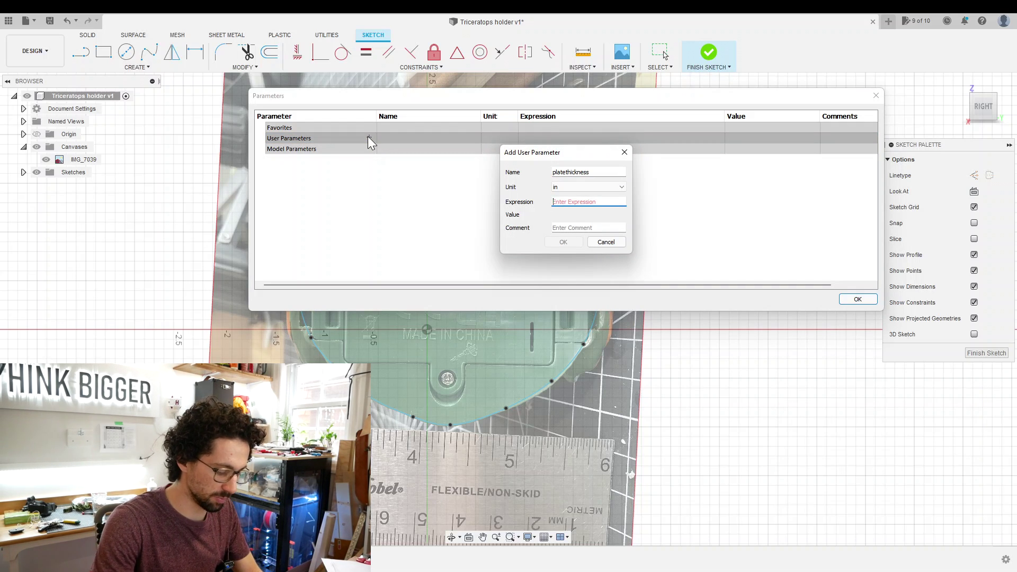
pyautogui.write('.2')
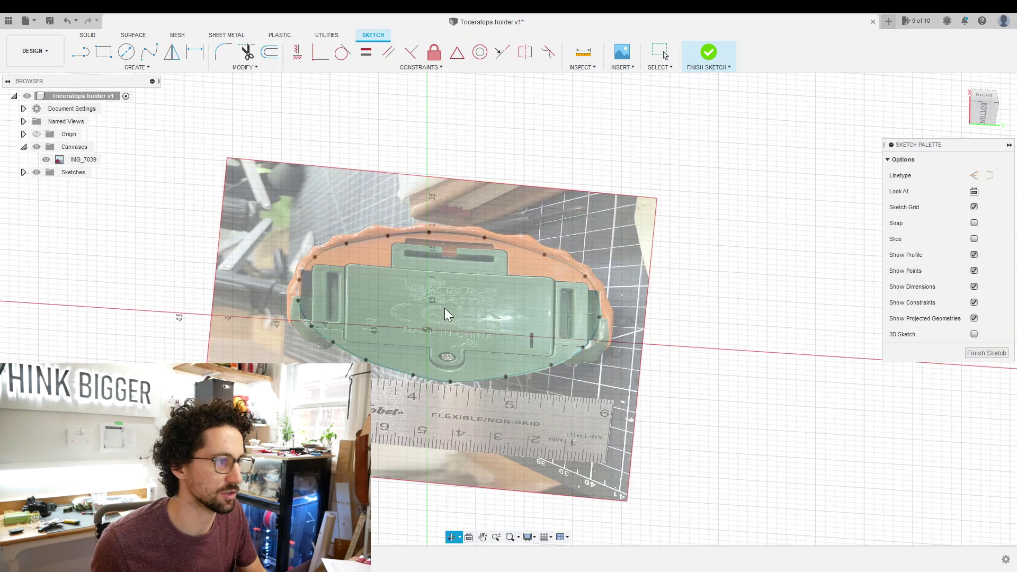
# Extrude the closed spline profile as a new body, using the platethickness parameter as the distance.
pyautogui.click(444, 307)
pyautogui.click(443, 308)
pyautogui.write('e')
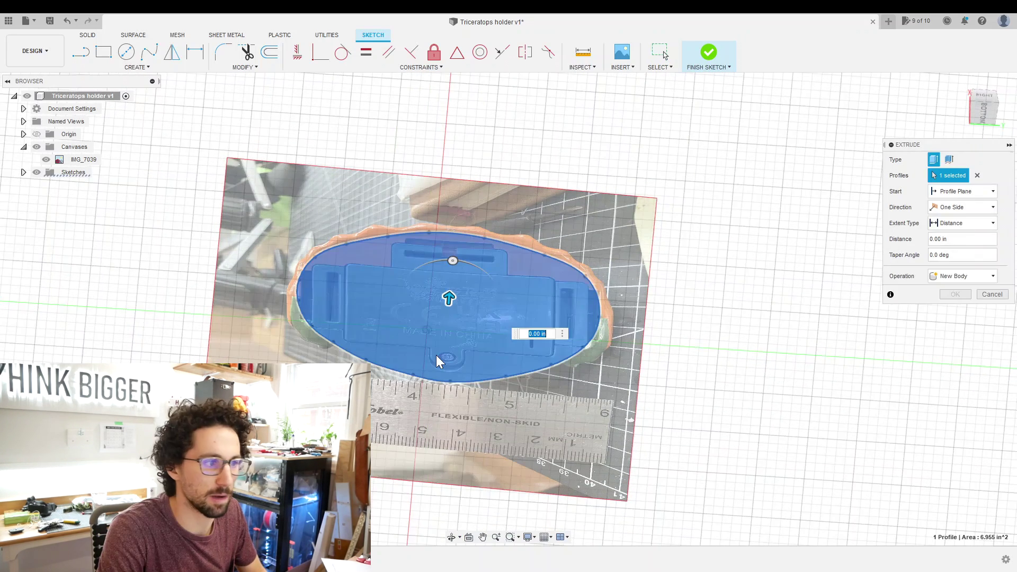
pyautogui.write('pl')
pyautogui.press('Return')
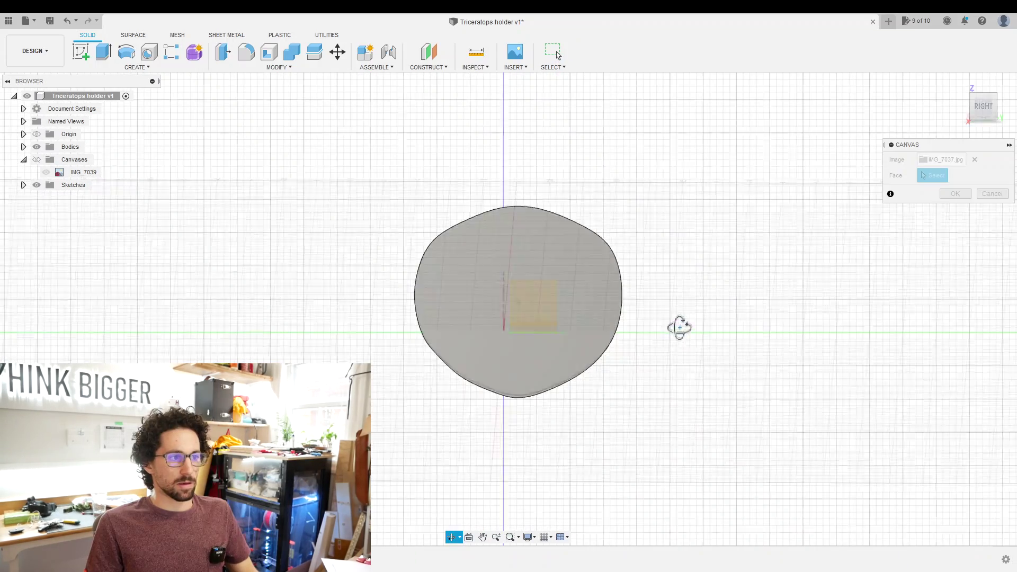
# Insert the photo IMG_7037 as a second canvas on the horizontal XY plane.
pyautogui.keyDown('shift'); pyautogui.moveTo(679, 327); pyautogui.dragTo(685, 315, button='middle'); pyautogui.keyUp('shift')
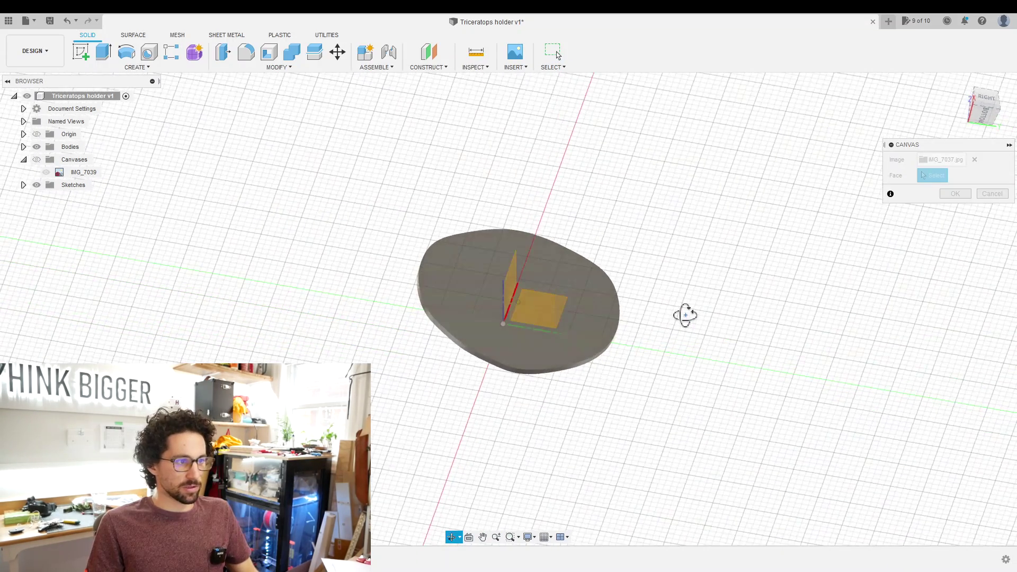
pyautogui.click(570, 317)
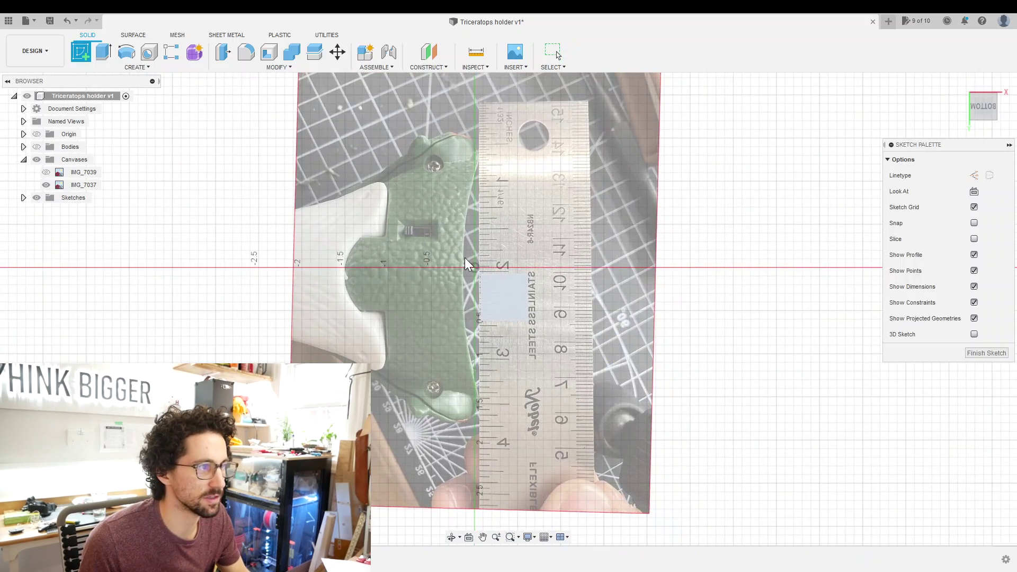
# Sketch the gap between the toy's curved edge and the ruler, closing the curve with a straight line about 2.72 in long.
pyautogui.scroll(4, 374, 172)
pyautogui.scroll(-3, 592, 267)
pyautogui.moveTo(542, 242); pyautogui.dragTo(542, 242, button='middle')
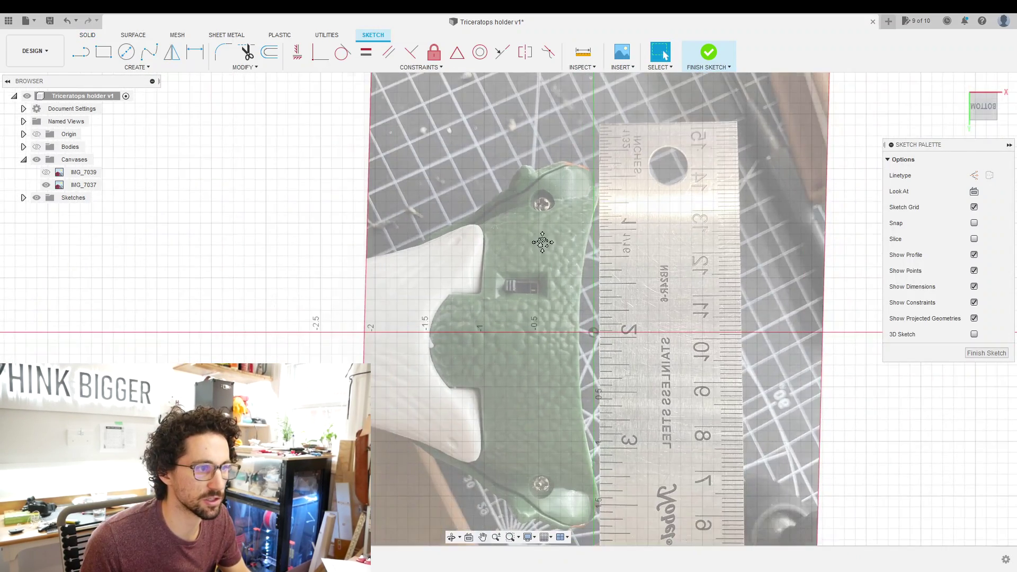
pyautogui.click(176, 66)
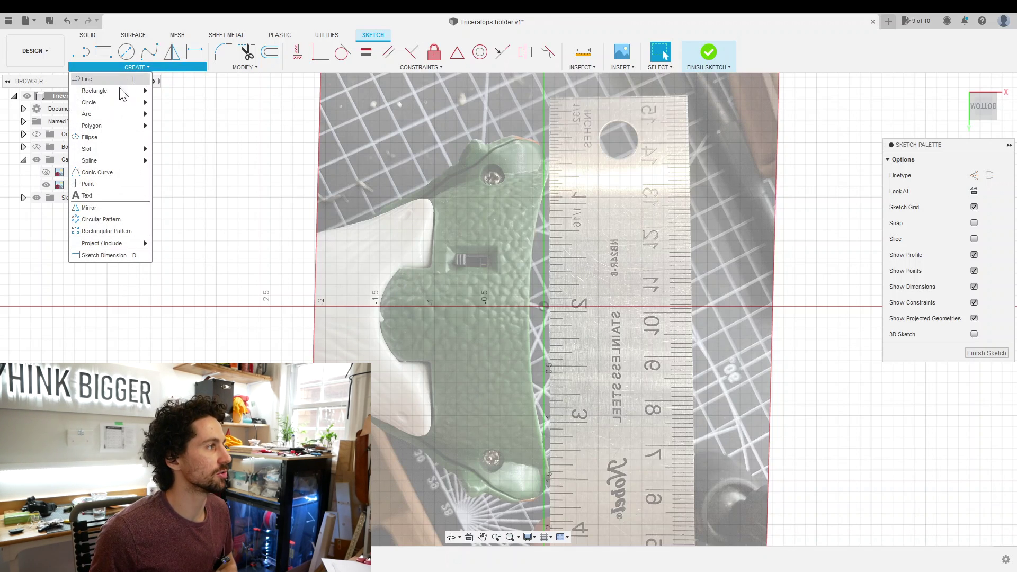
pyautogui.click(548, 175)
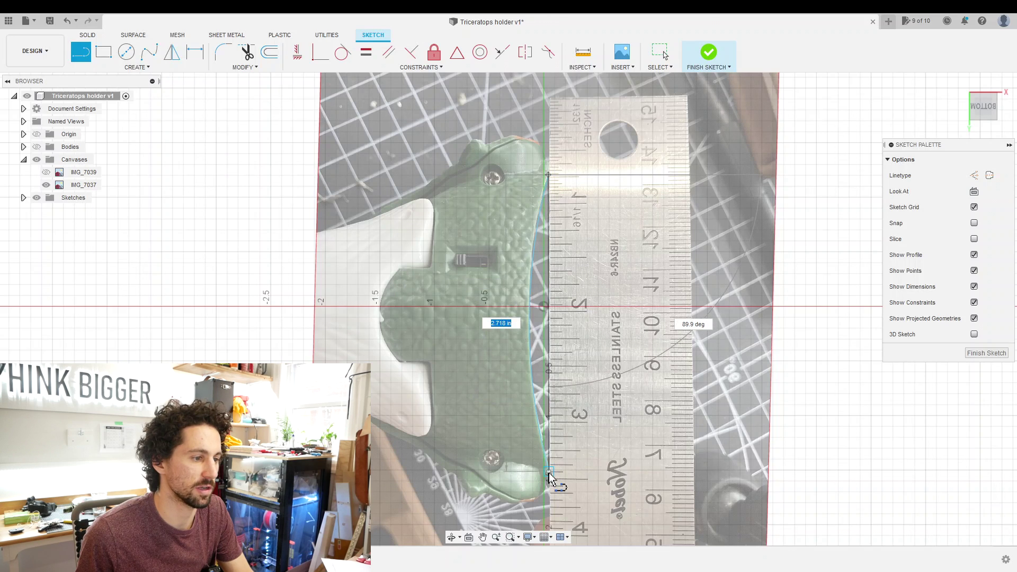
pyautogui.click(550, 473)
pyautogui.press('Escape')
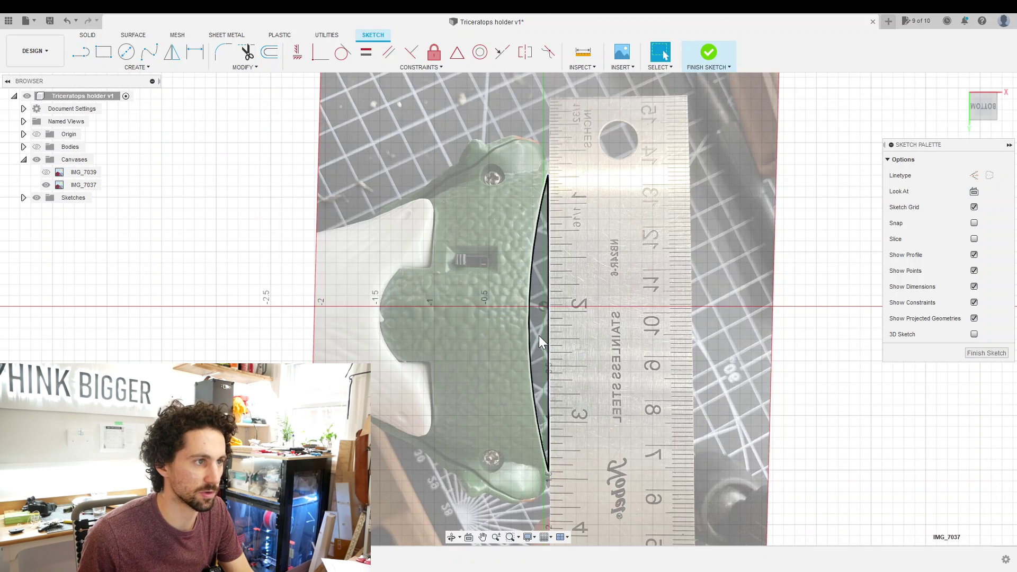
# Extrude the curved gap profile about 3.6 in along the vertical axis as a separate body.
pyautogui.click(538, 335)
pyautogui.press('e')
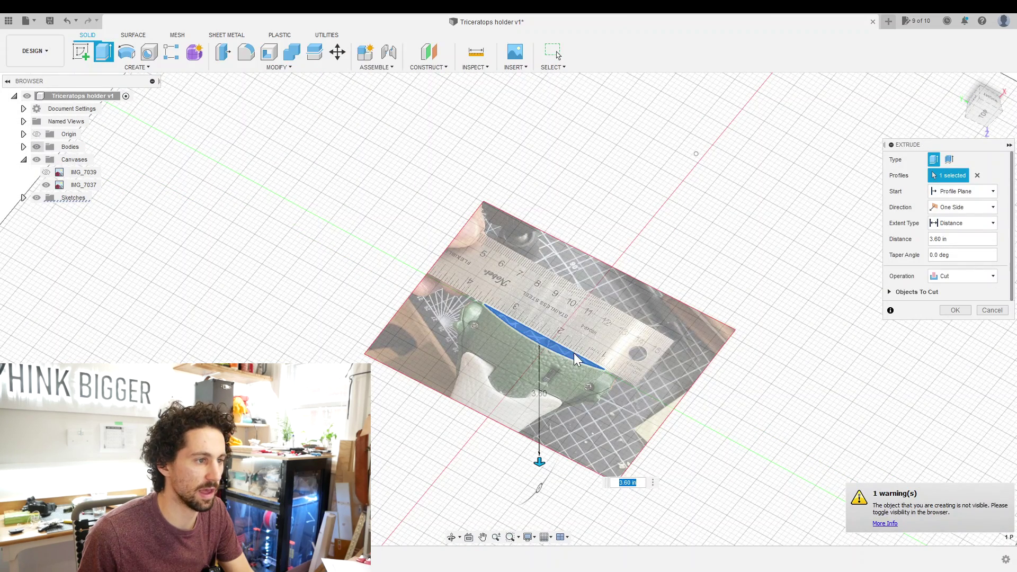
pyautogui.click(566, 376)
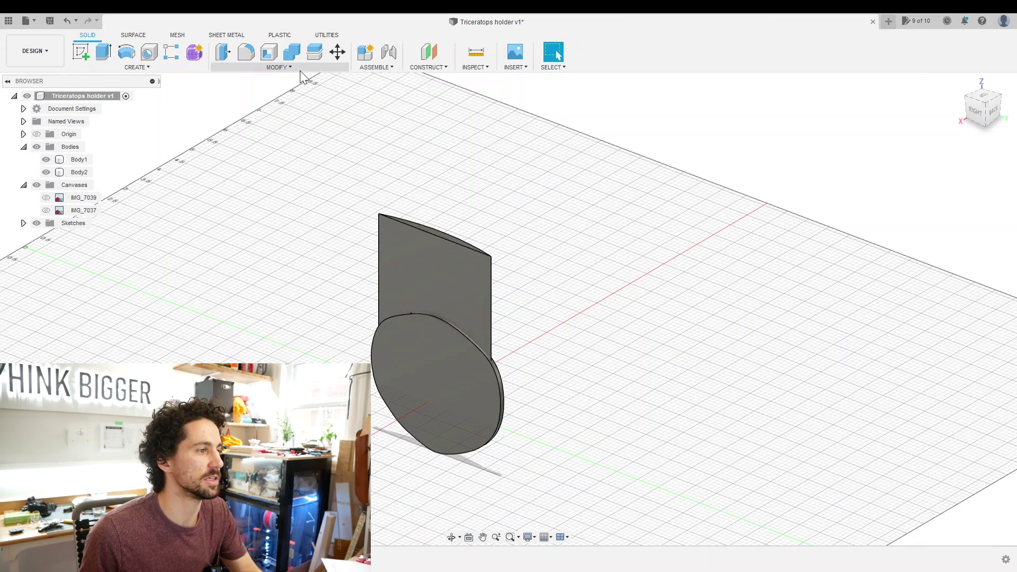
pyautogui.click(286, 67)
pyautogui.click(238, 229)
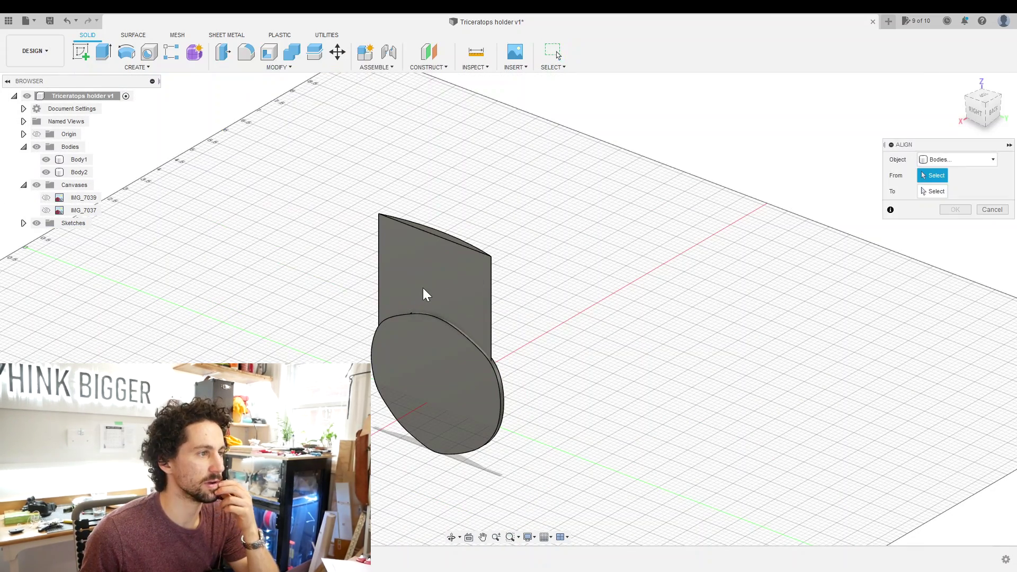
pyautogui.keyDown('shift'); pyautogui.moveTo(594, 370); pyautogui.dragTo(465, 408, button='middle'); pyautogui.keyUp('shift')
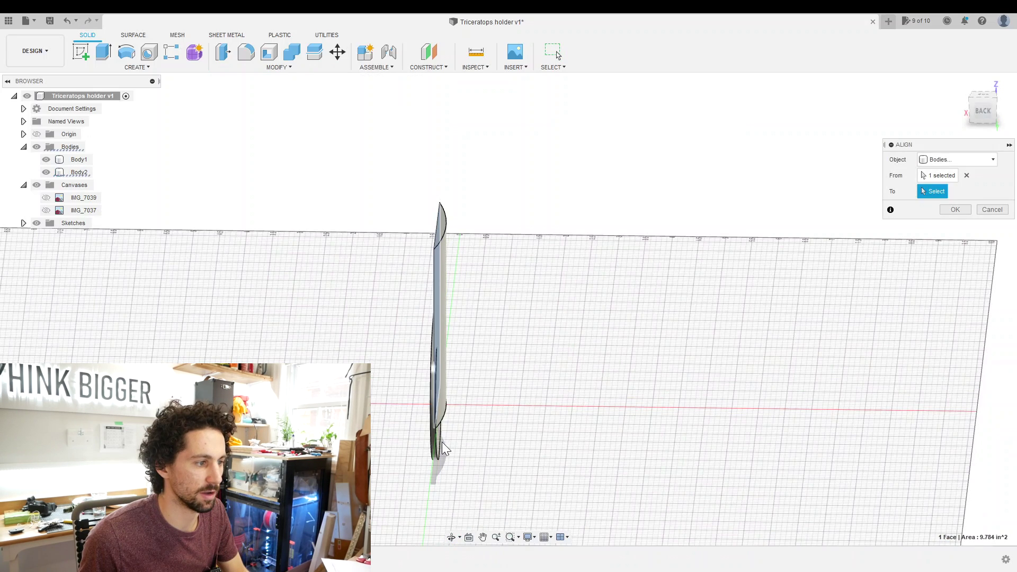
pyautogui.keyDown('shift'); pyautogui.moveTo(445, 444); pyautogui.dragTo(540, 227, button='middle'); pyautogui.keyUp('shift')
# Move the curved body vertically so that it sits centred behind the base plate.
pyautogui.press('m')
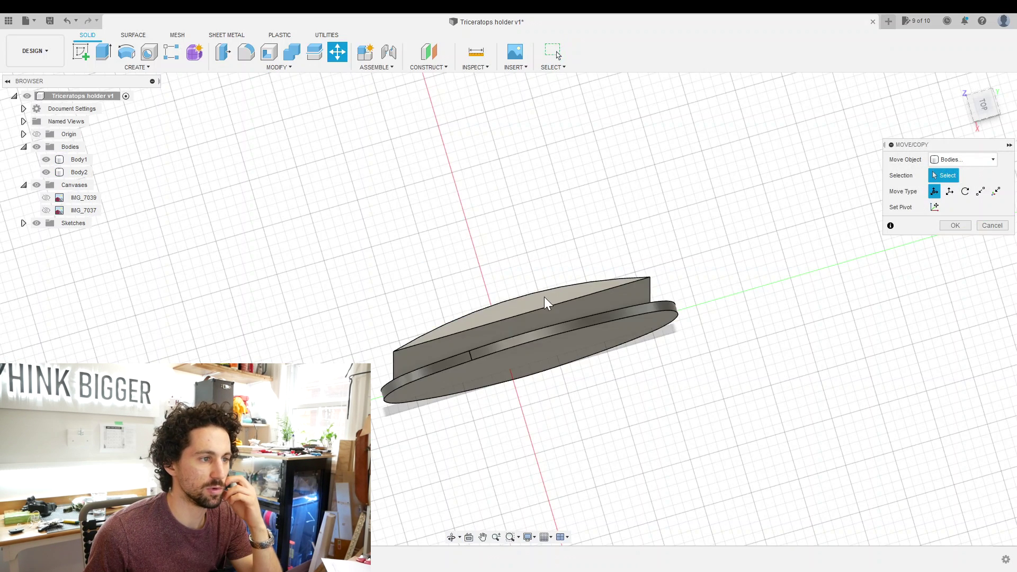
pyautogui.click(546, 308)
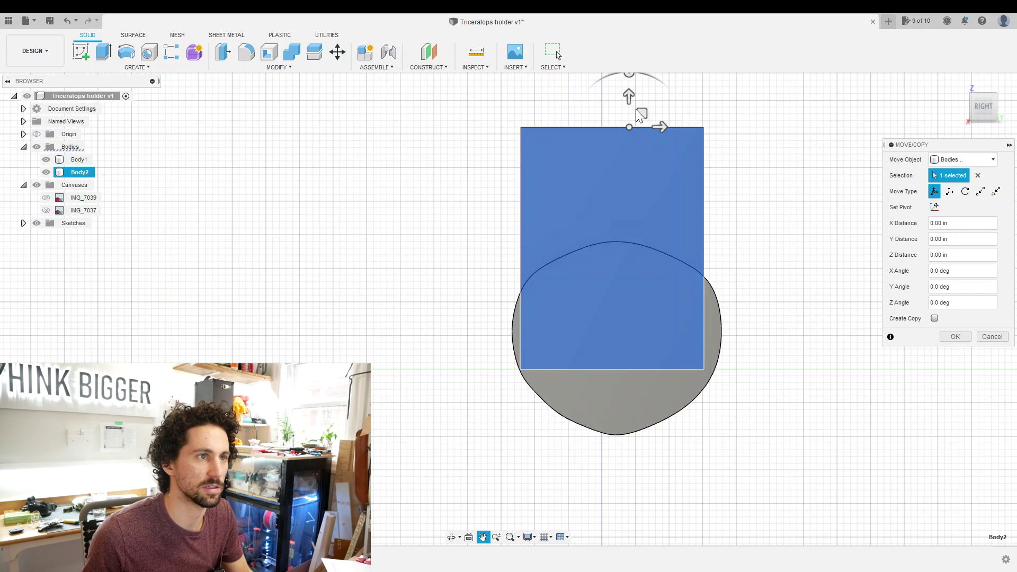
pyautogui.moveTo(641, 115); pyautogui.dragTo(645, 192)
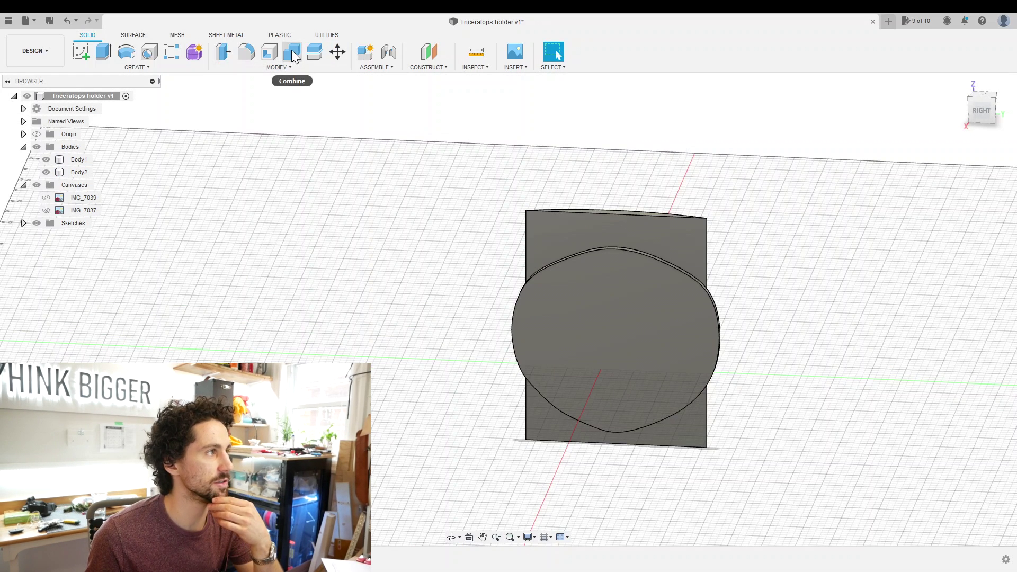
# Combine the curved body with the base plate into one body using the Join operation.
pyautogui.press('c')
pyautogui.click(662, 241)
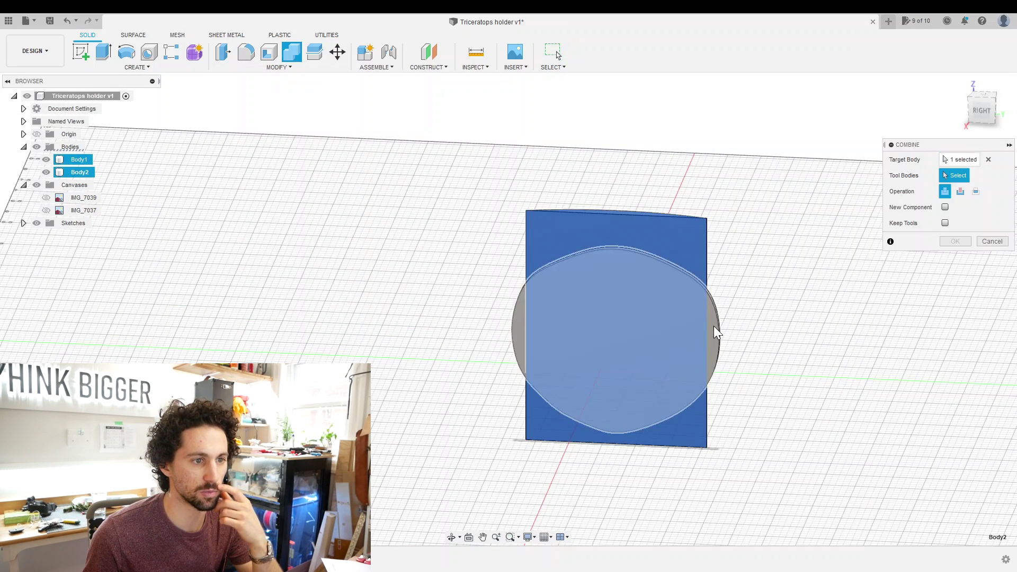
pyautogui.click(685, 324)
pyautogui.press('Return')
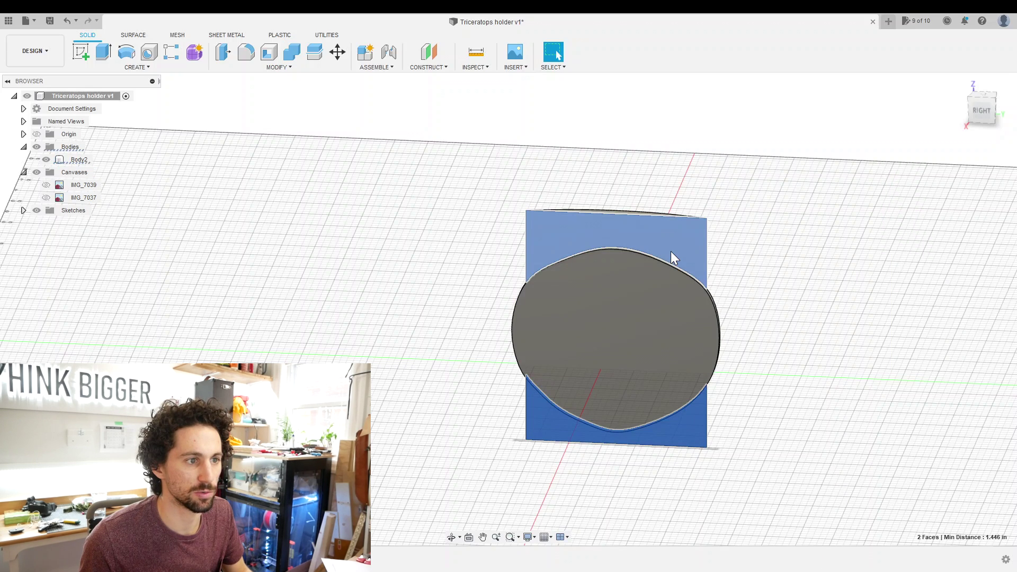
# Cut away the two curved-body regions extending beyond the plate outline by extruding their flat faces -1.20 in.
pyautogui.rightClick(672, 257)
pyautogui.click(656, 308)
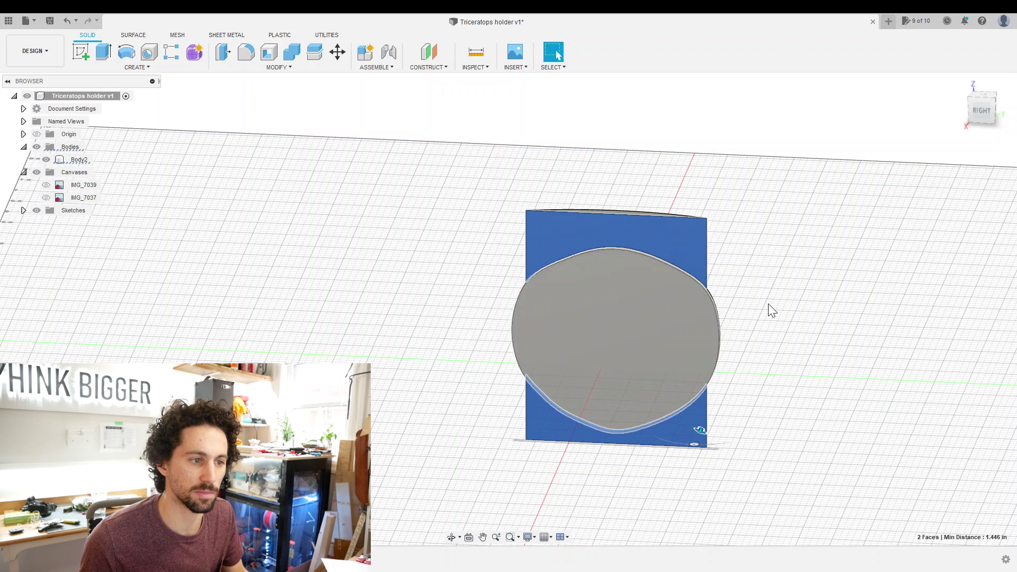
pyautogui.keyDown('shift'); pyautogui.moveTo(727, 307); pyautogui.dragTo(720, 306, button='middle'); pyautogui.keyUp('shift')
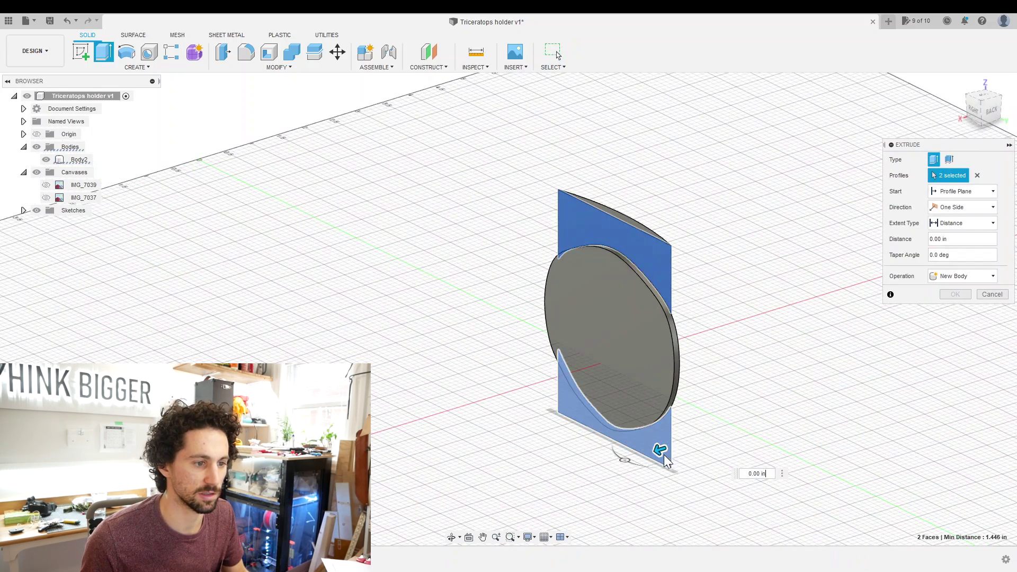
pyautogui.moveTo(661, 450); pyautogui.dragTo(740, 424)
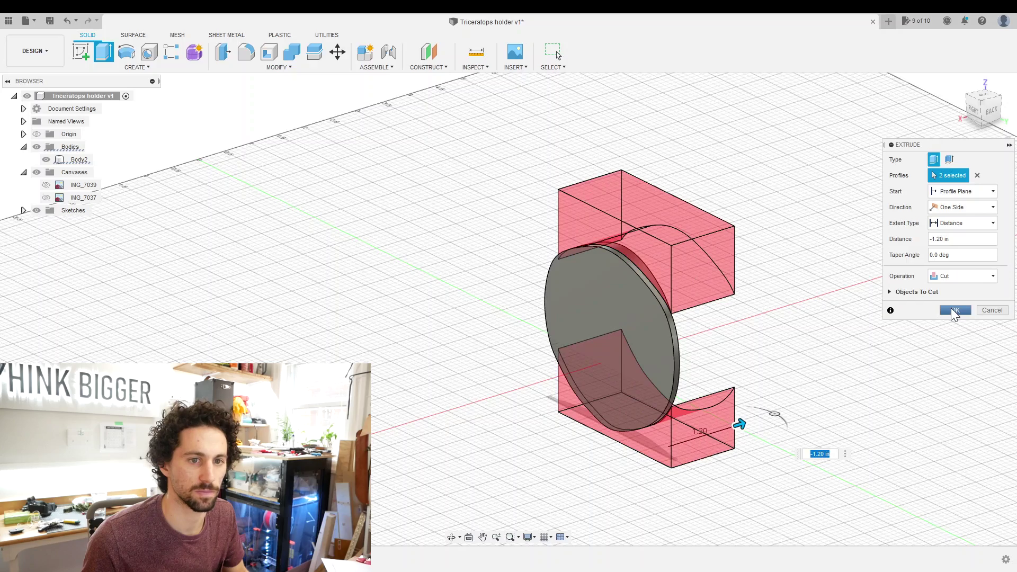
pyautogui.click(955, 313)
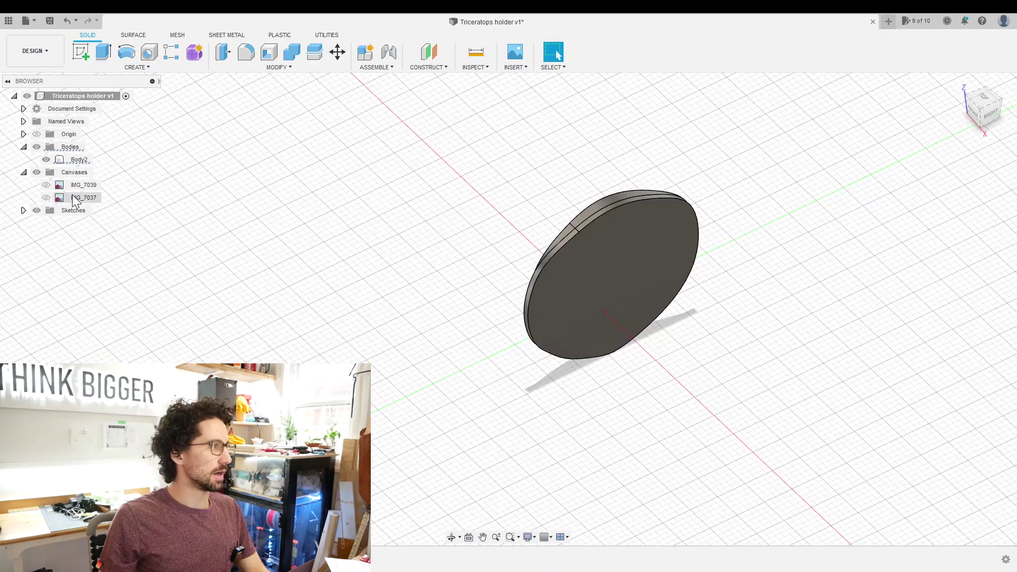
# Show the IMG_7039 canvas and start a sketch on the plate's flat front face.
pyautogui.click(57, 185)
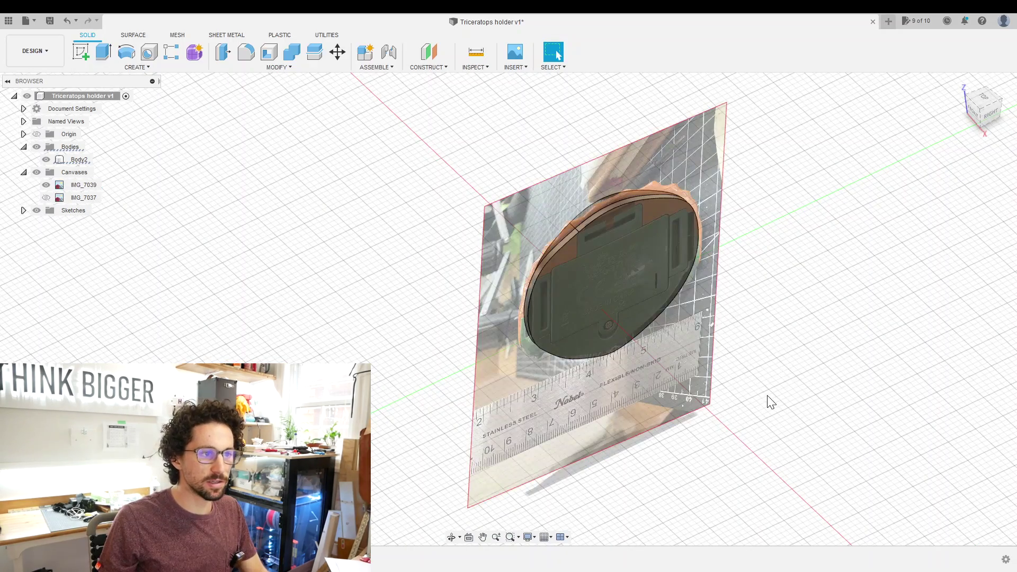
pyautogui.keyDown('shift'); pyautogui.moveTo(769, 398); pyautogui.dragTo(721, 380, button='middle'); pyautogui.keyUp('shift')
pyautogui.click(560, 266)
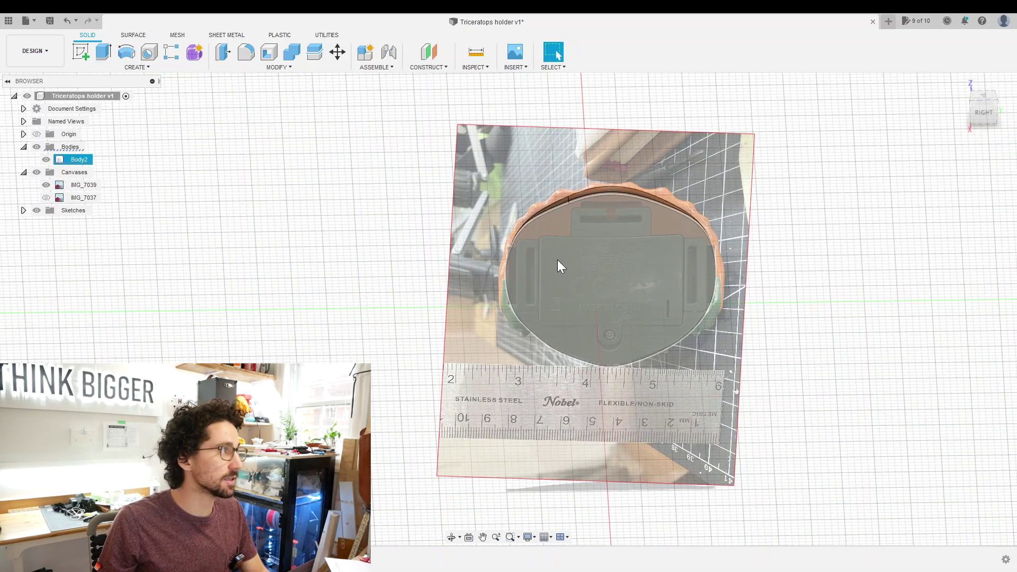
pyautogui.click(101, 55)
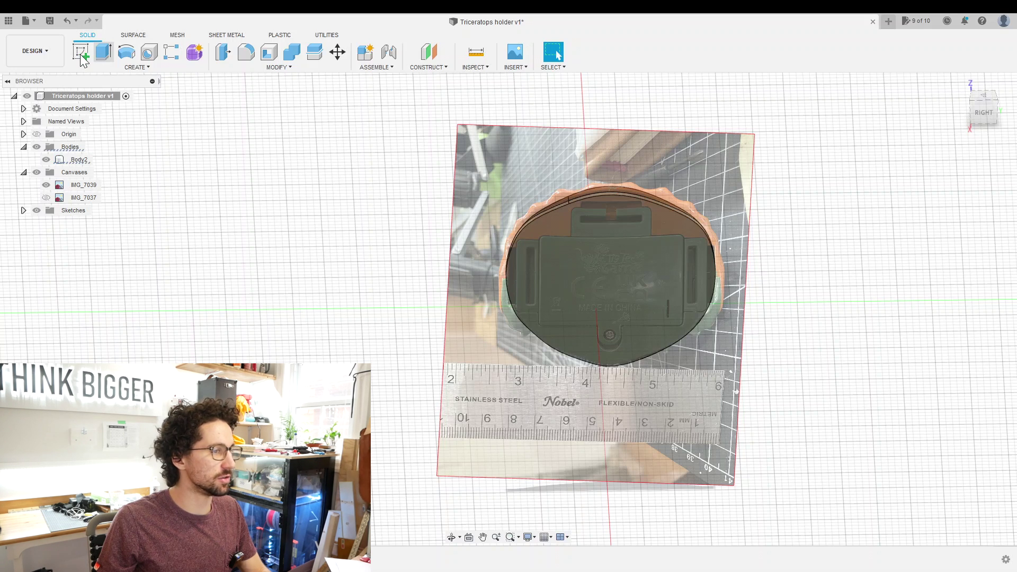
pyautogui.click(81, 54)
pyautogui.click(586, 242)
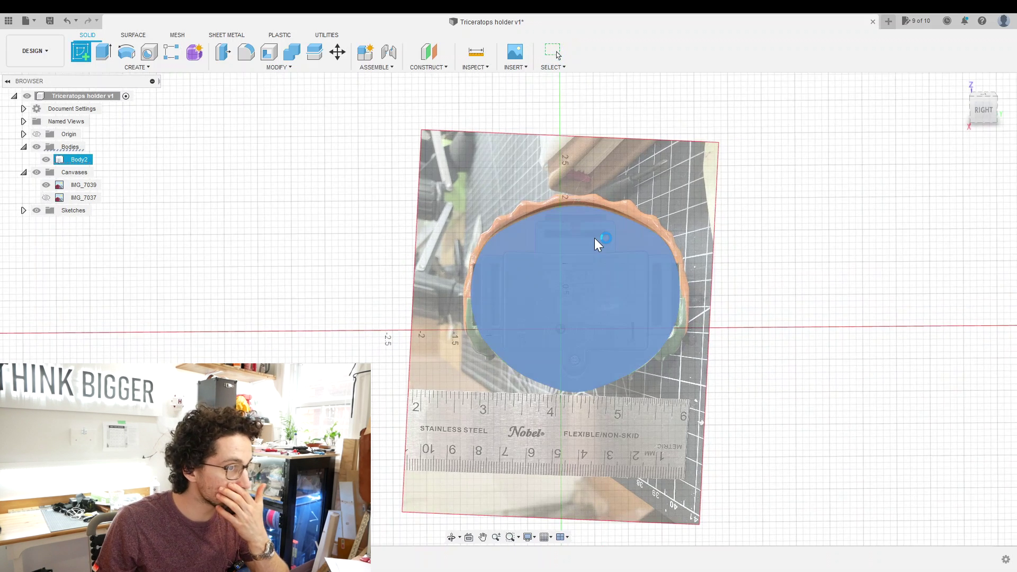
# Sketch a narrow horizontal rectangle over the lower of the two slots at the top of the toy's base in the photo.
pyautogui.press('r')
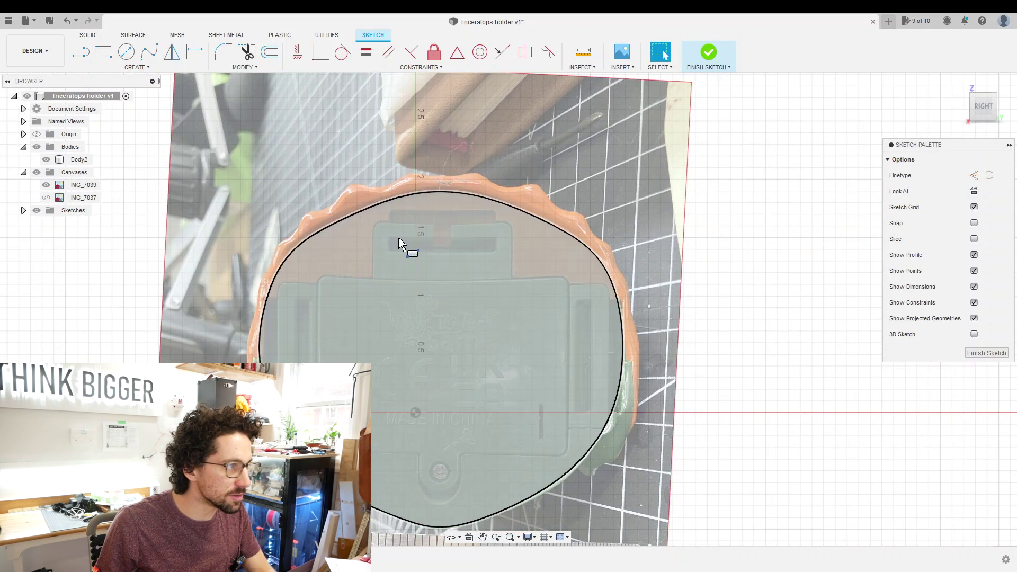
pyautogui.press('r')
pyautogui.click(390, 239)
pyautogui.click(495, 252)
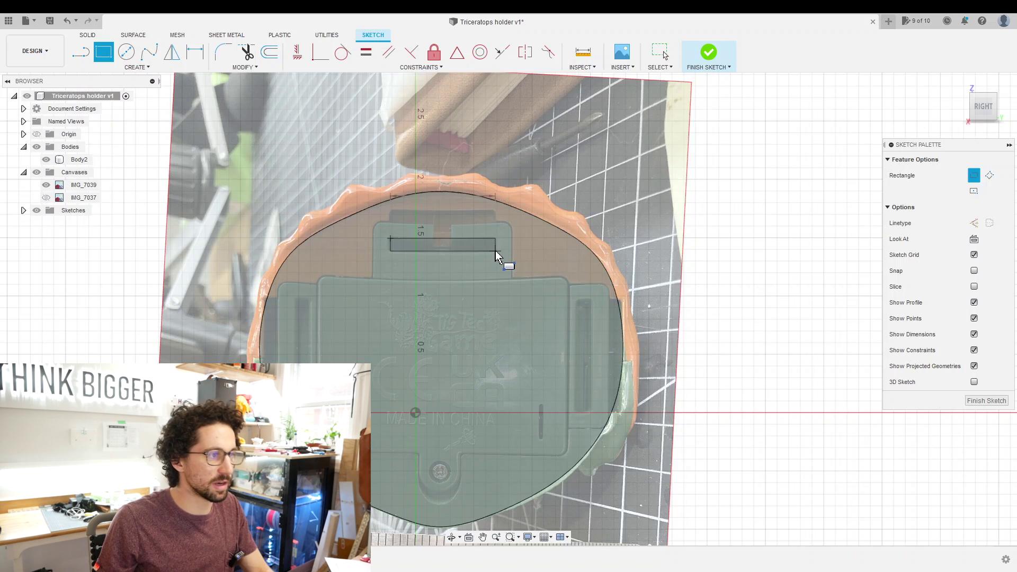
pyautogui.press('Escape')
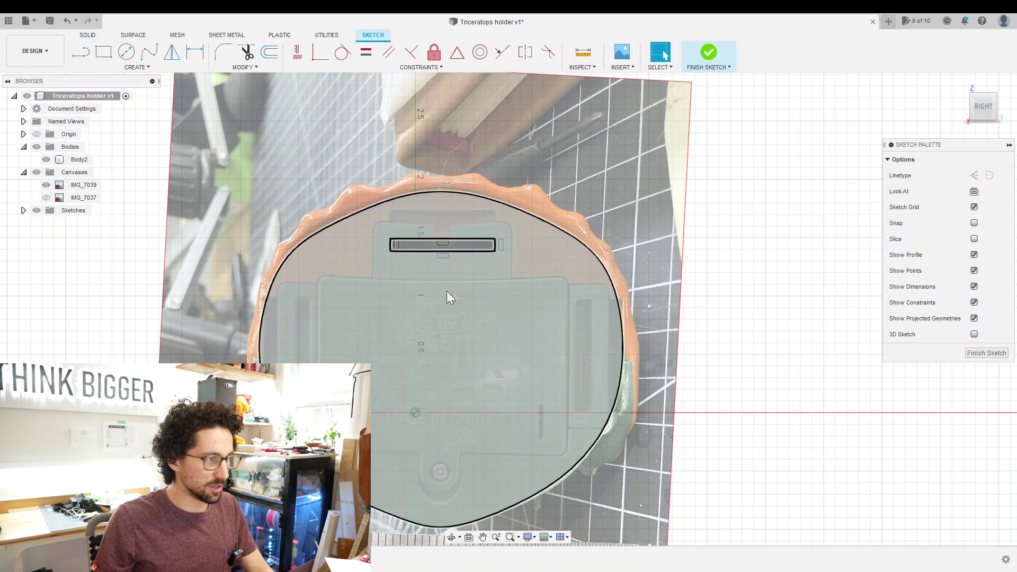
pyautogui.press('d')
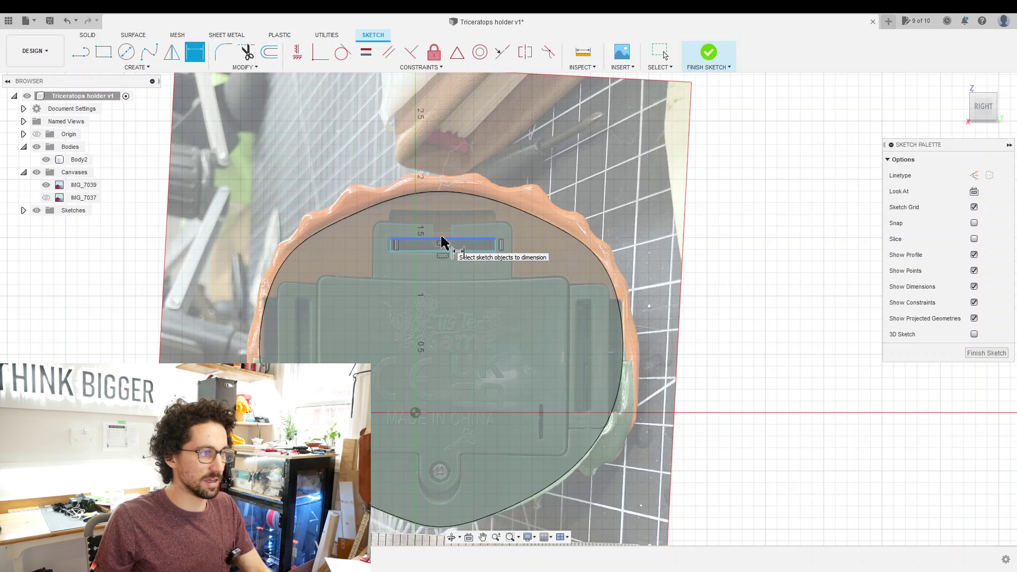
pyautogui.press('Escape')
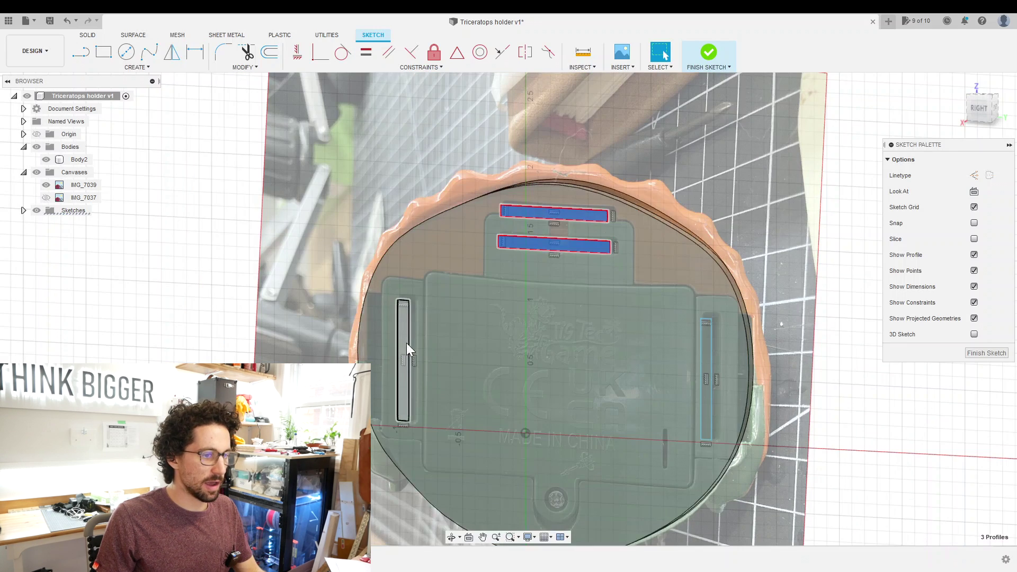
# Extrude the four slot rectangles -0.5 in through the body, joining them as tabs on its curved side.
pyautogui.keyDown('shift'); pyautogui.click(404, 349); pyautogui.keyUp('shift')
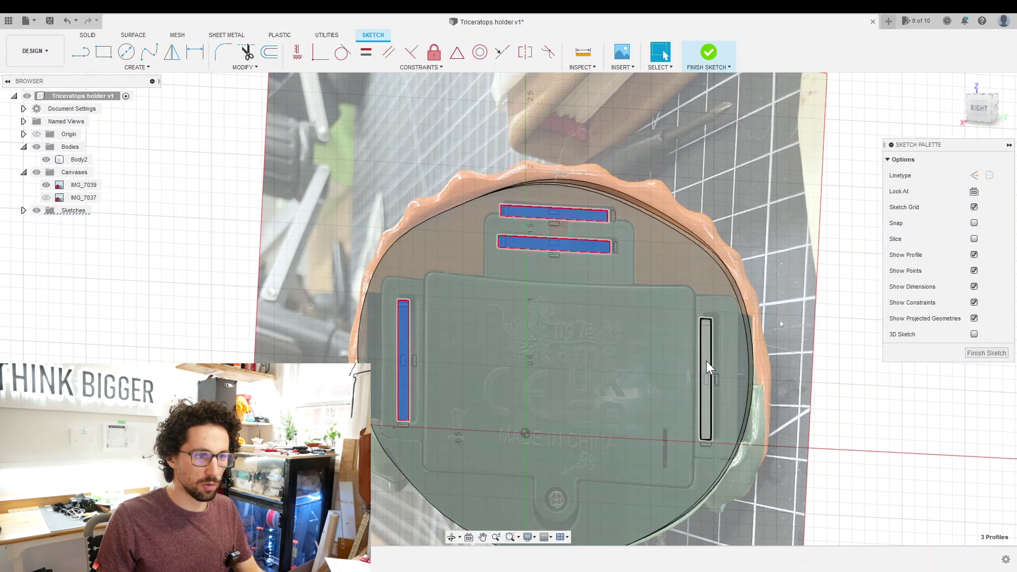
pyautogui.keyDown('shift'); pyautogui.click(706, 360); pyautogui.keyUp('shift')
pyautogui.press('e')
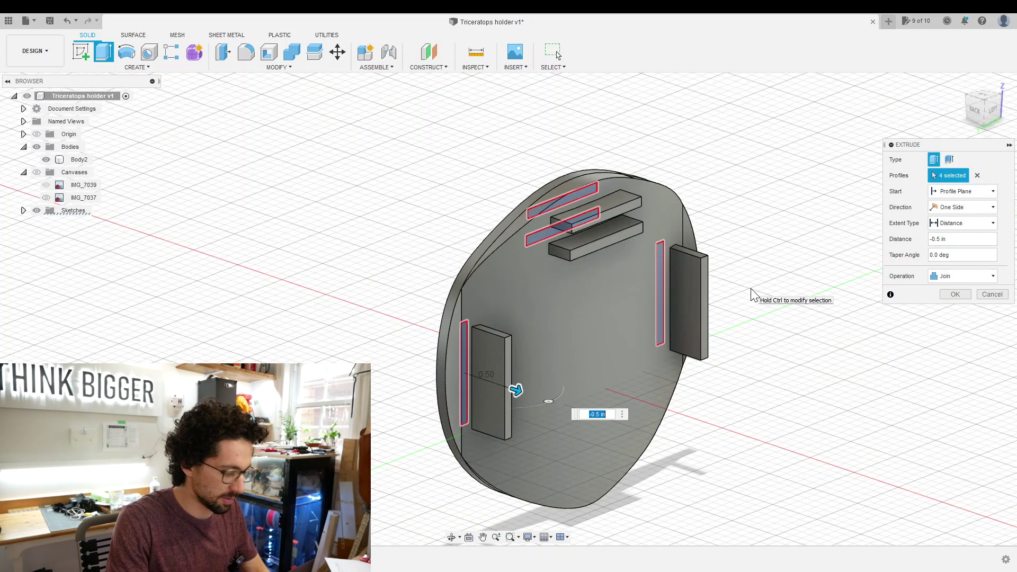
pyautogui.press('Return')
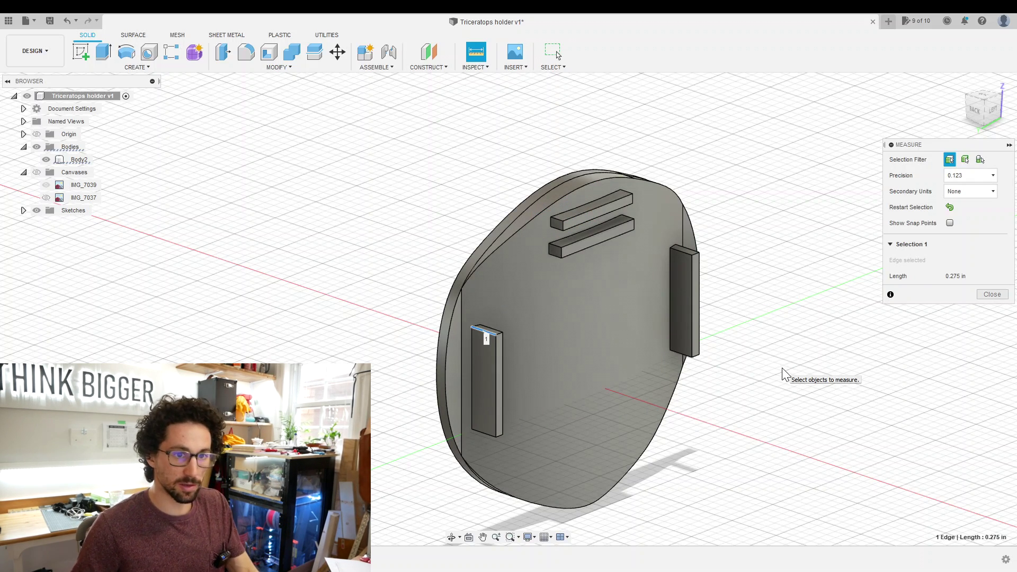
# Measure how far a side tab projects from the curved face and inspect the two upper tabs up close.
pyautogui.press('Escape')
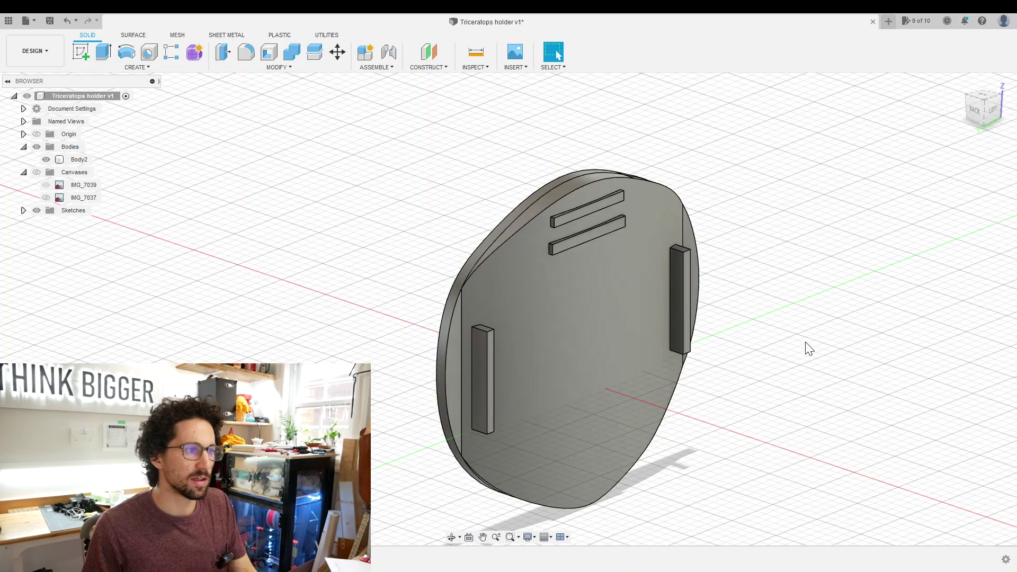
pyautogui.scroll(3, 547, 199)
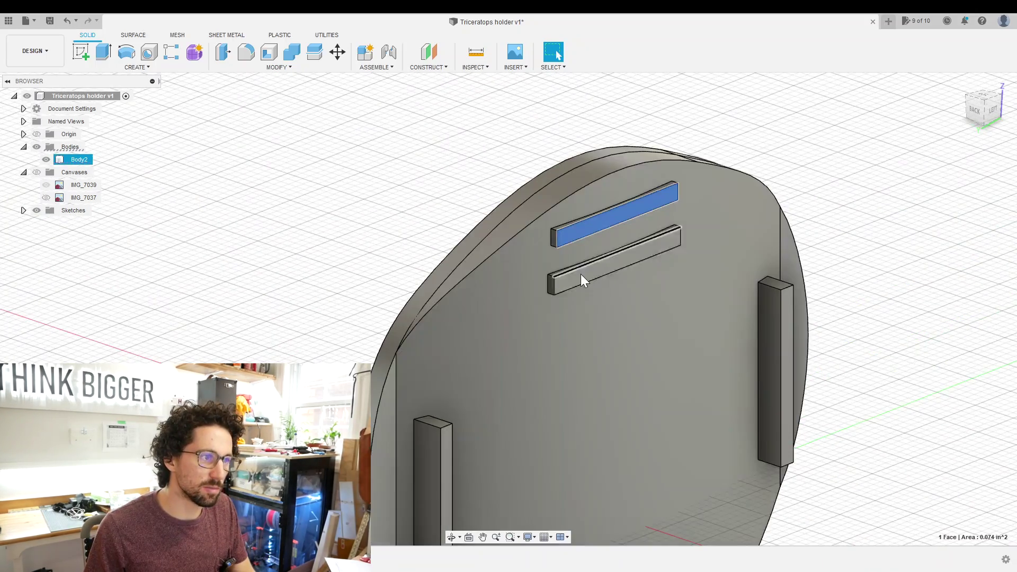
pyautogui.scroll(-2, 577, 345)
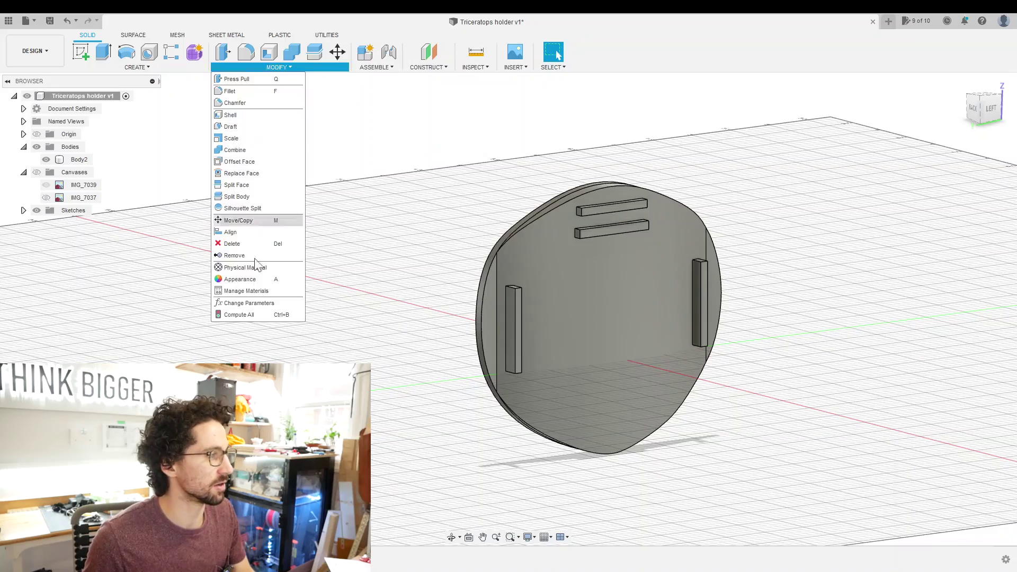
# Add a user parameter named ScrewheadDiameter in inches with a value of 0.3 in.
pyautogui.click(252, 302)
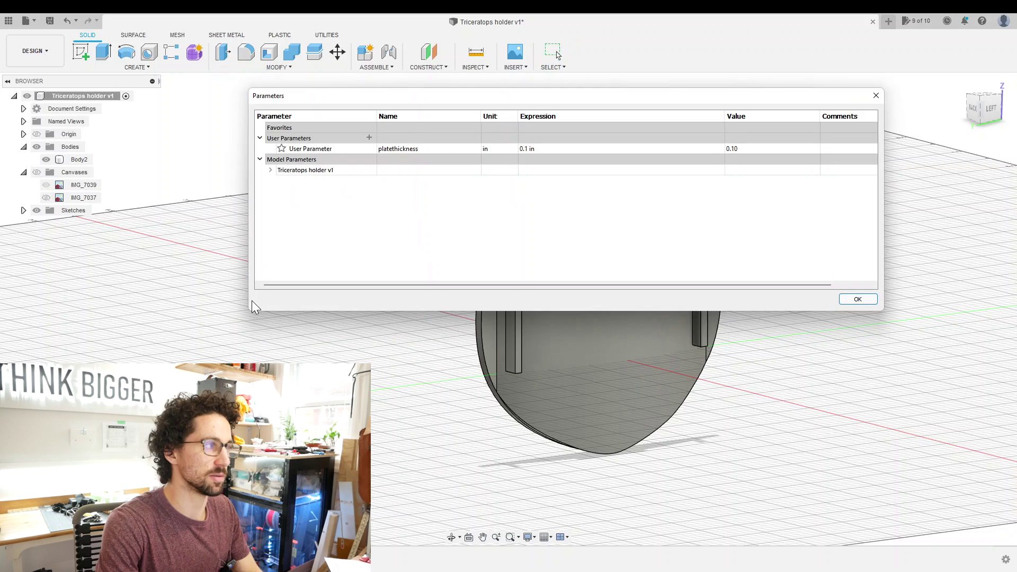
pyautogui.click(367, 136)
pyautogui.write('s')
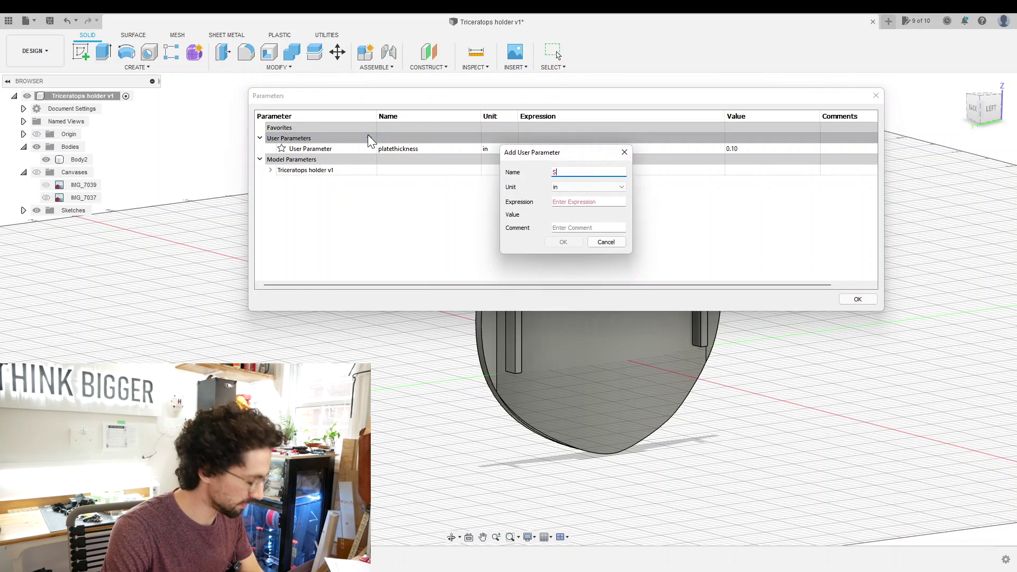
pyautogui.write('crewheaddi')
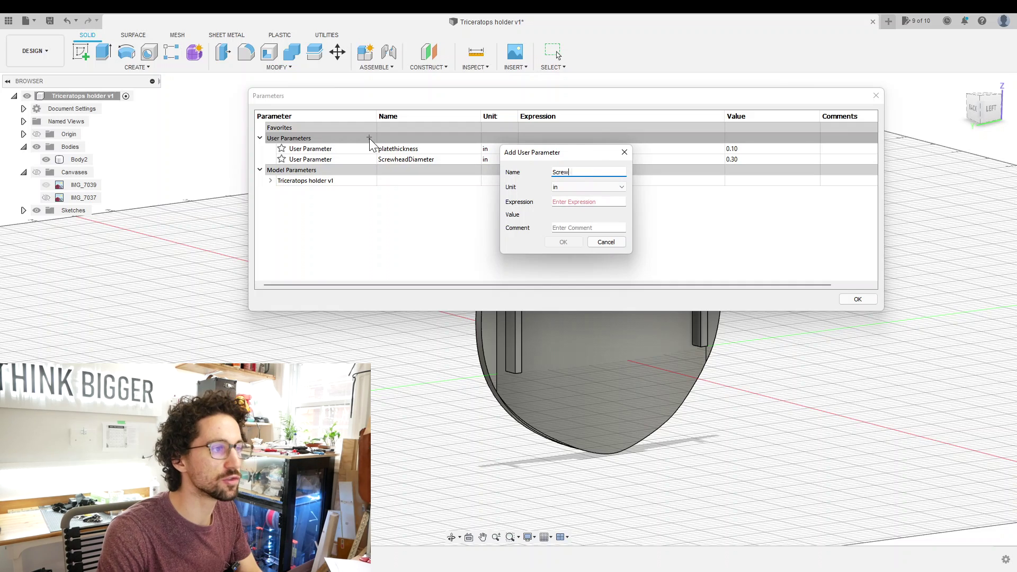
# Add user parameters in inches named ScrewheadThickness and ScrewShaftDiameter.
pyautogui.write('headThickness')
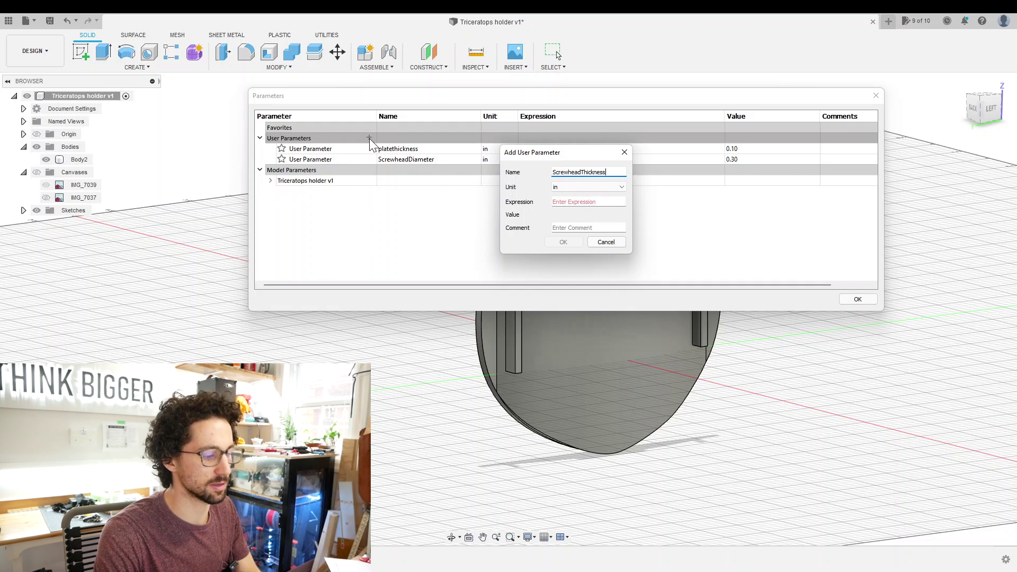
pyautogui.write('ScrewShaft')
pyautogui.write('Diameter')
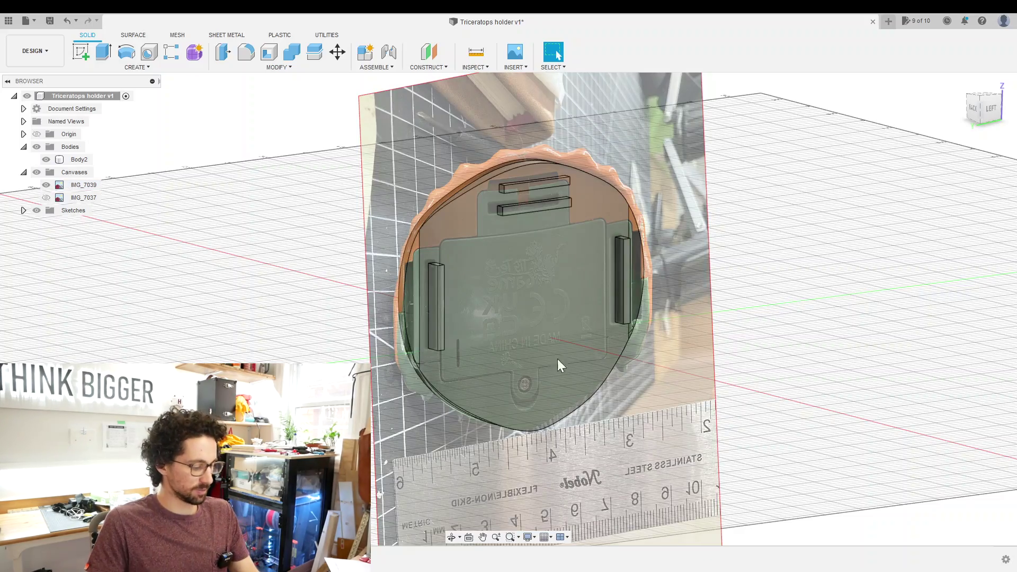
# Sketch two 0.30 in circles driven by ScrewheadDiameter on the plate's front face, one near its upper right and one near its lower left.
pyautogui.keyDown('shift'); pyautogui.moveTo(322, 345); pyautogui.dragTo(380, 346, button='middle'); pyautogui.keyUp('shift')
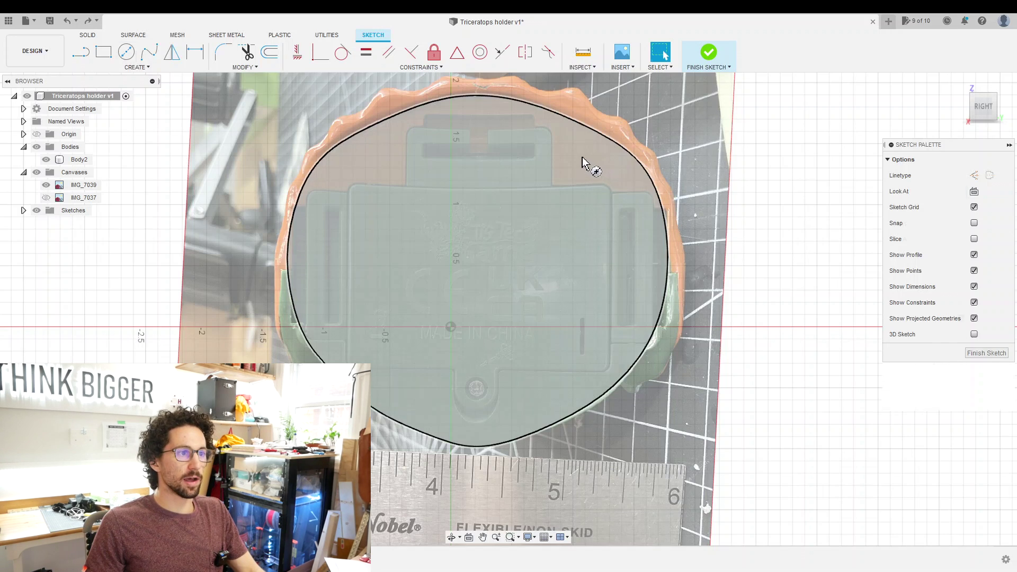
pyautogui.press('c')
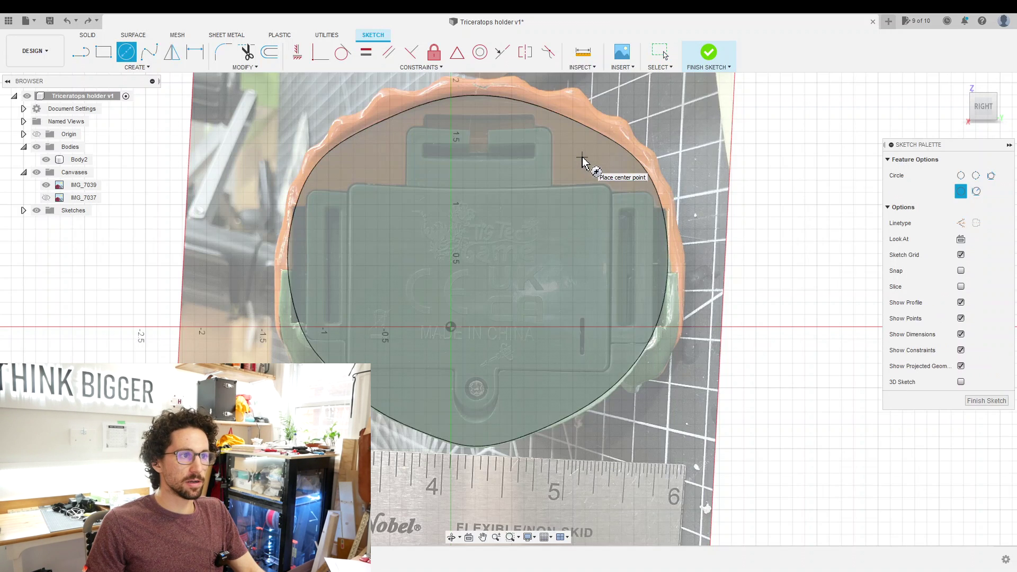
pyautogui.click(582, 157)
pyautogui.write('screw')
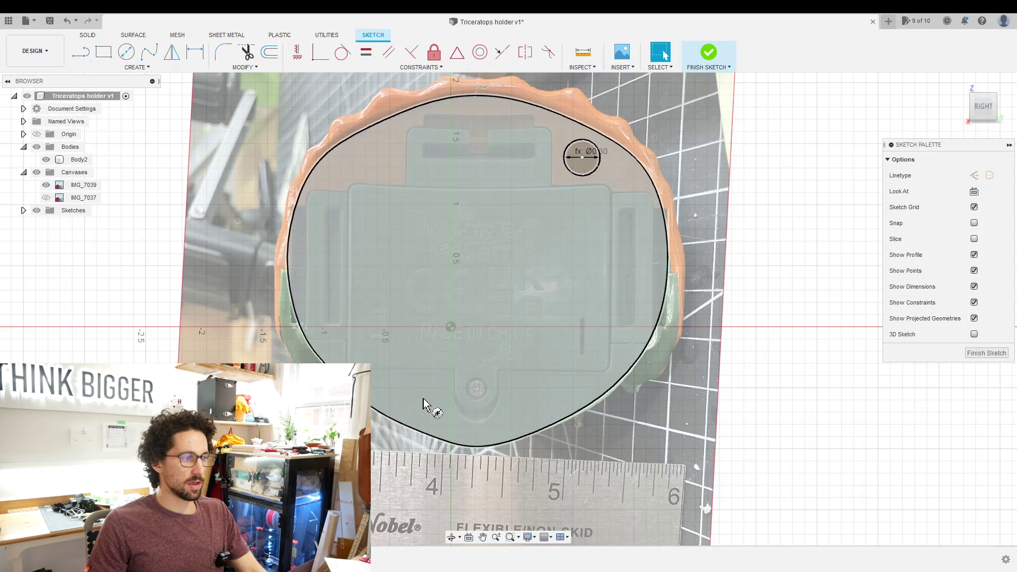
pyautogui.press('c')
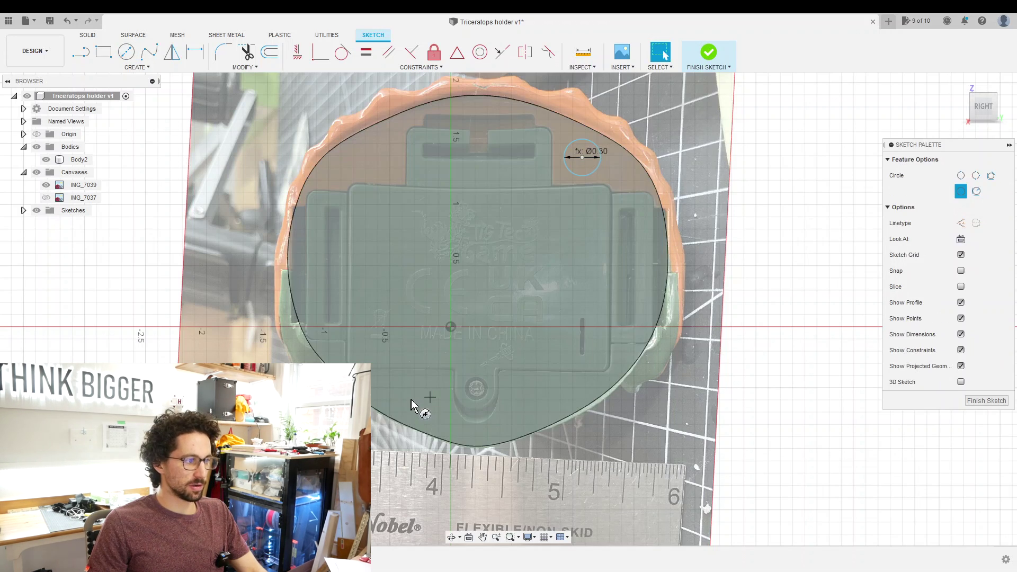
pyautogui.click(407, 399)
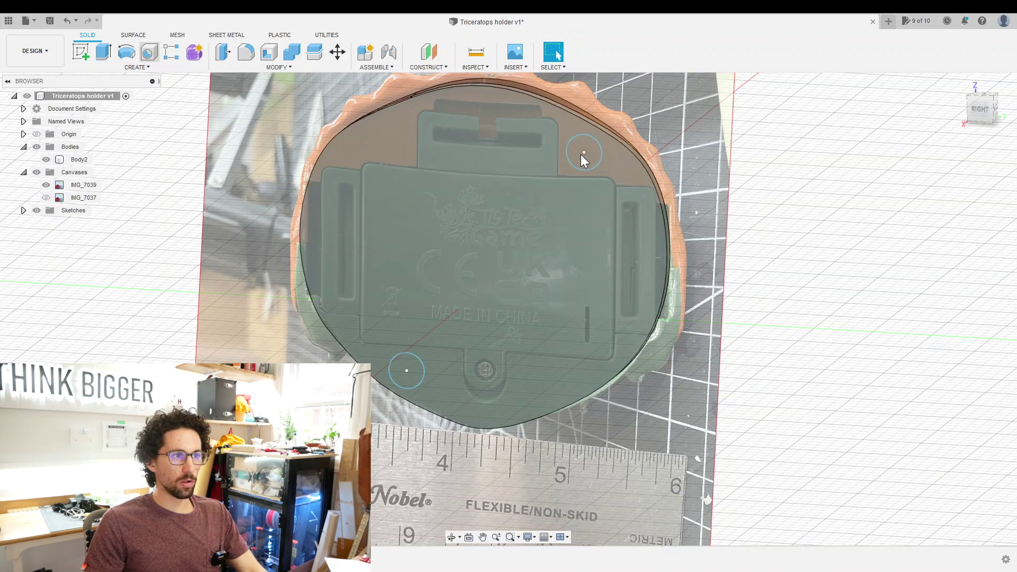
# Cut counterbored holes at both circle centres, using ScrewheadDiameter and ScrewheadThickness for the counterbore and ScrewShaftDiameter for the shaft.
pyautogui.press('h')
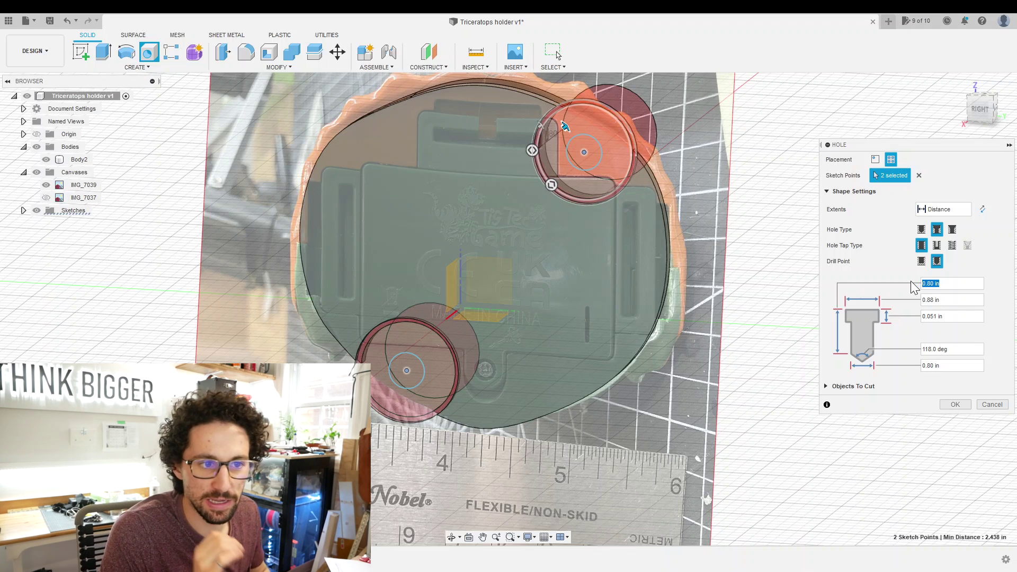
pyautogui.press('Tab')
pyautogui.write('ScrewheadDiameter')
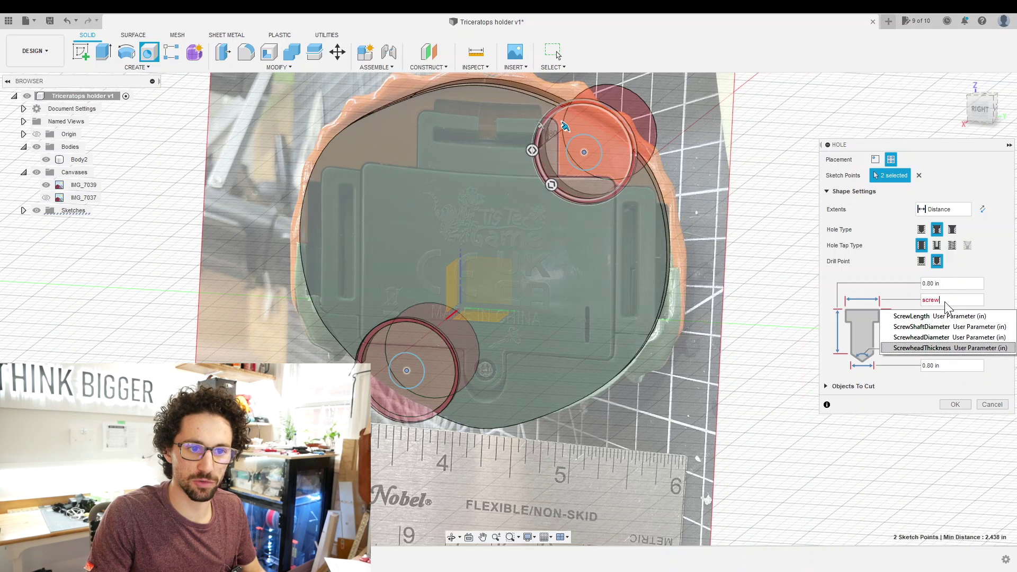
pyautogui.press('Tab')
pyautogui.write('screw')
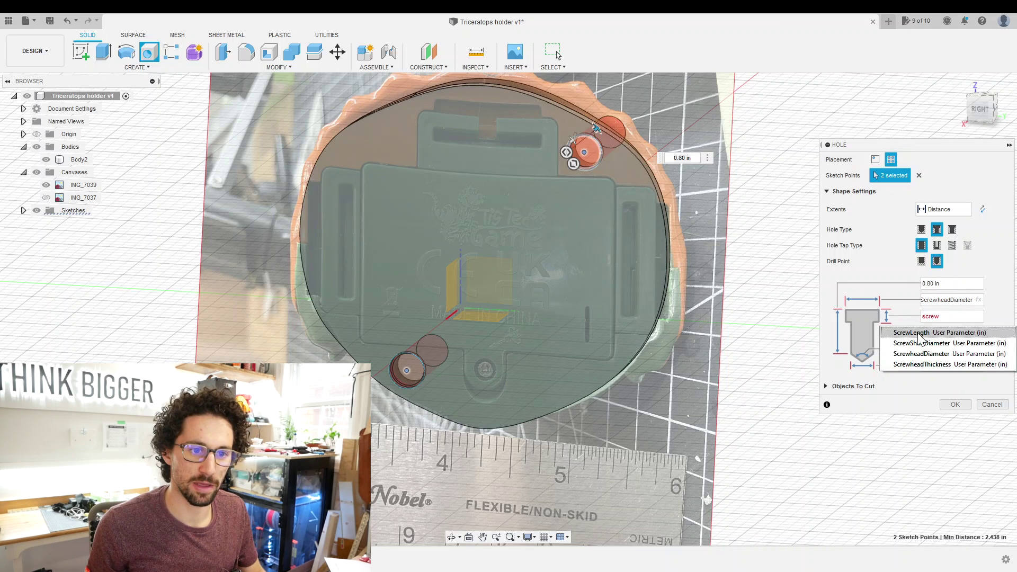
pyautogui.click(921, 364)
pyautogui.press('Tab')
pyautogui.press('Tab')
pyautogui.write('screw')
pyautogui.click(928, 395)
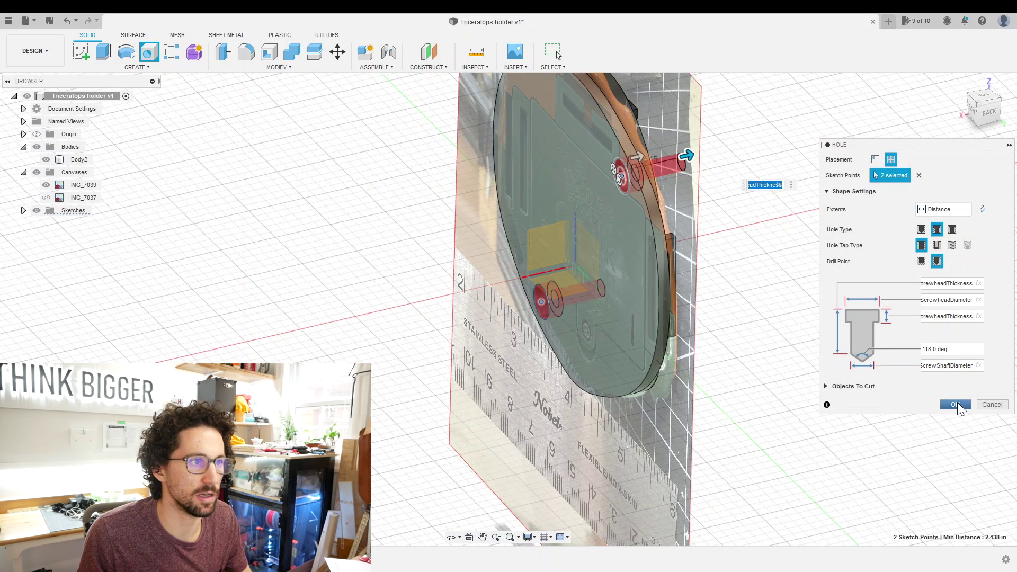
pyautogui.click(955, 404)
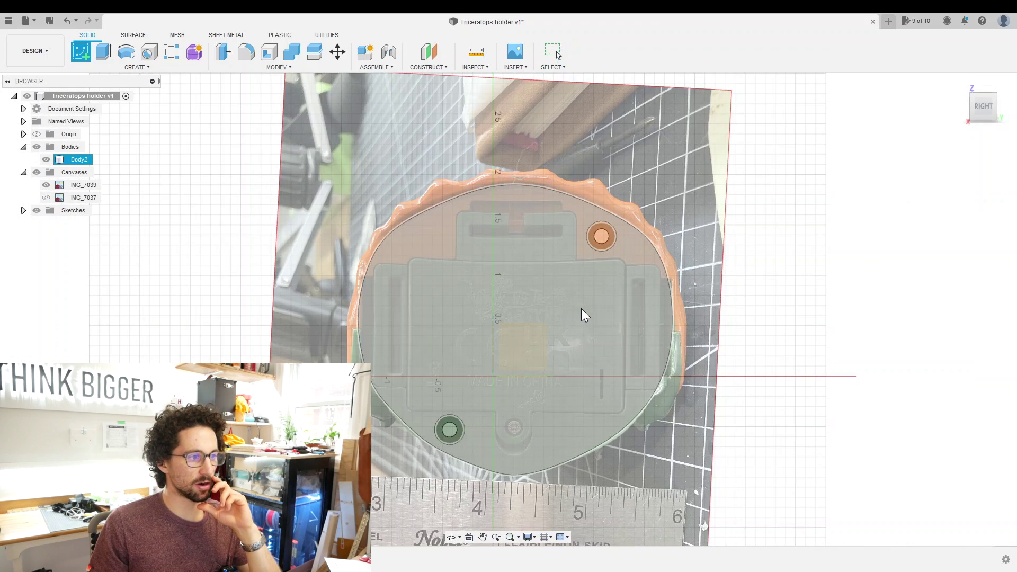
# Start a sketch on the plate's flat front face and add inch user parameters MagnetDiameter of 1.161 in and MagnetThickness.
pyautogui.click(581, 309)
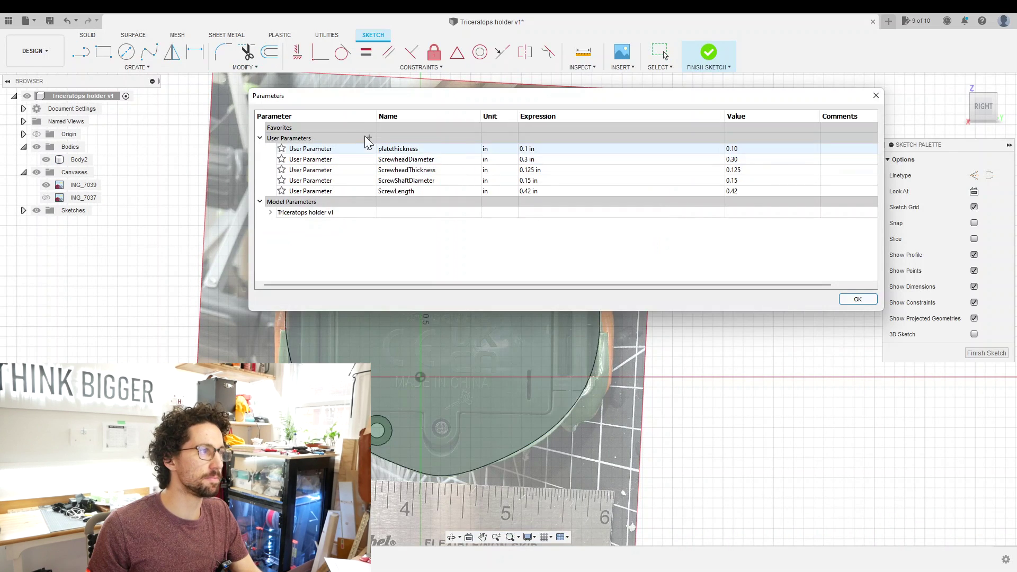
pyautogui.click(368, 138)
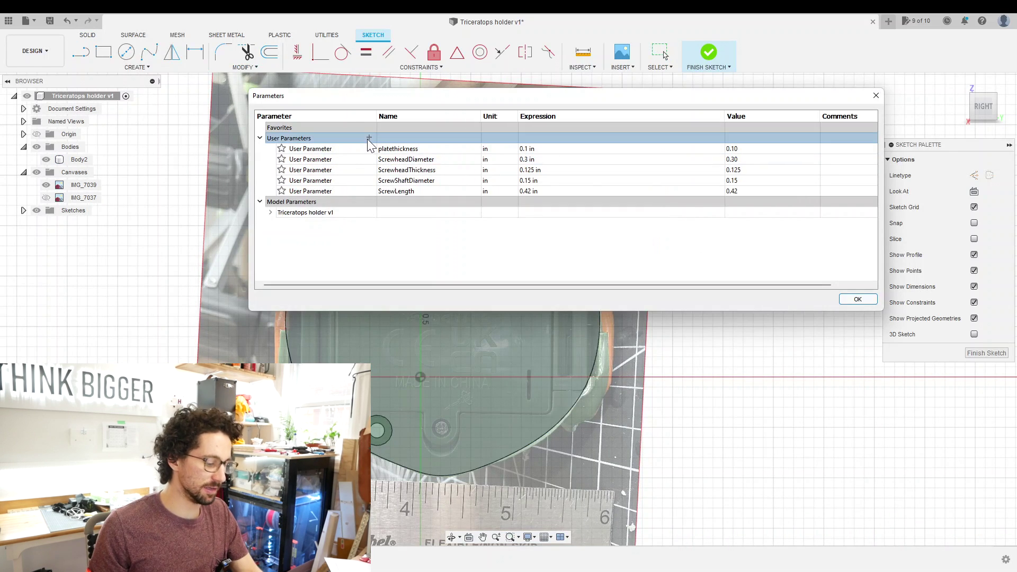
pyautogui.write('MagnetDiameter')
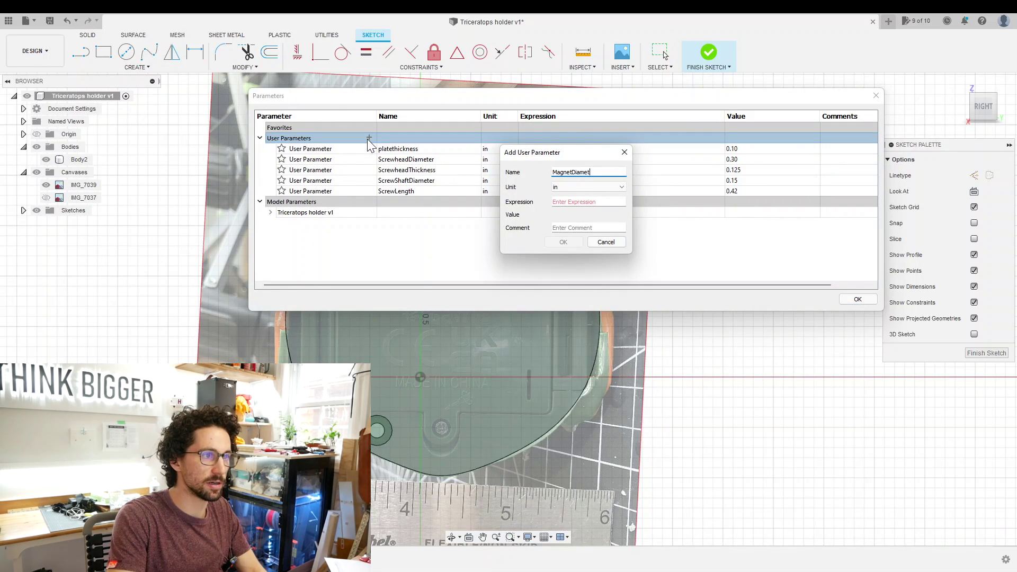
pyautogui.press('Tab')
pyautogui.write('1')
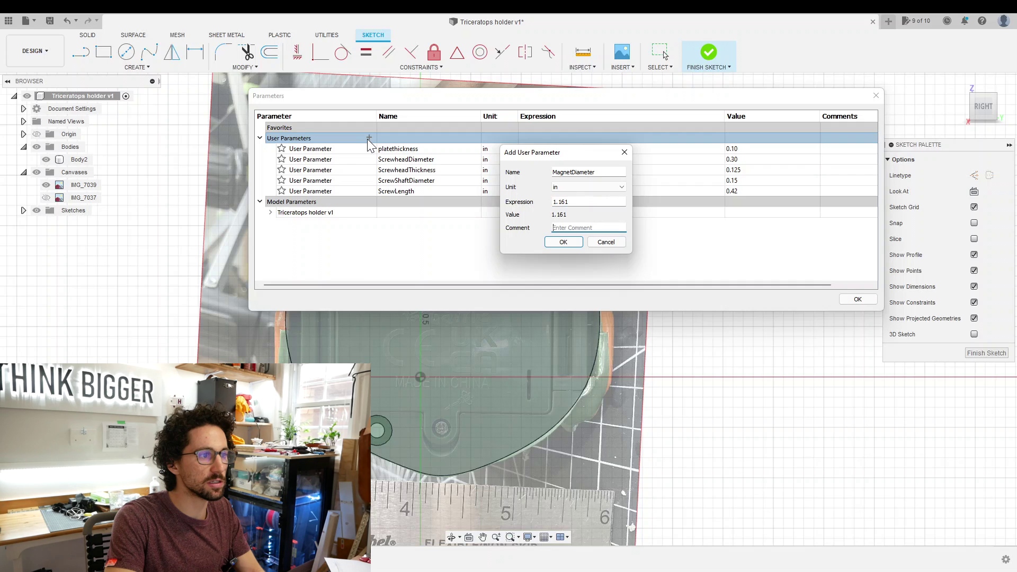
pyautogui.press('Return')
pyautogui.write('MagnetTh')
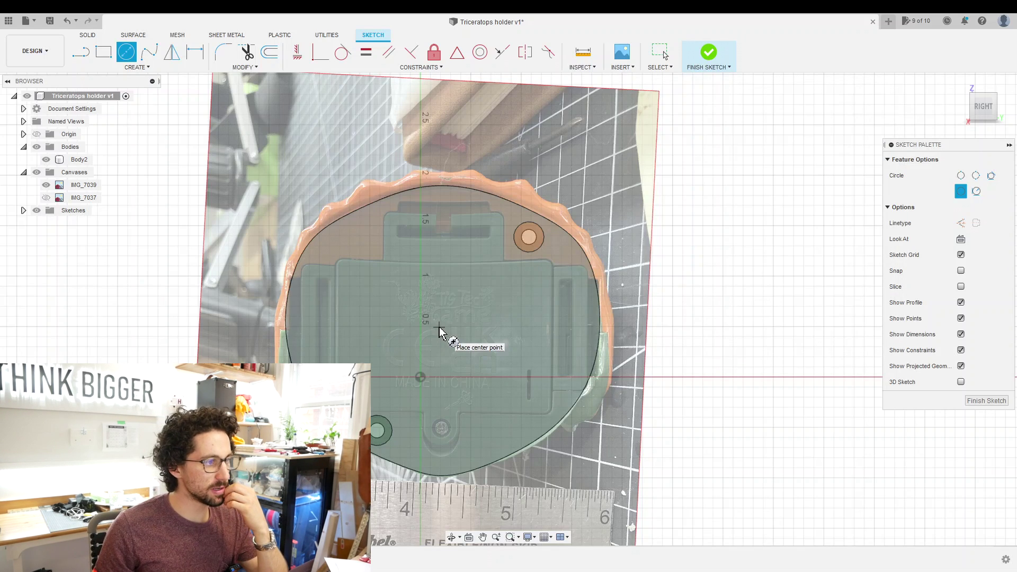
# Cut a central recess from a circle sized MagnetDiameter plus a small clearance, and hide the IMG_7039 canvas.
pyautogui.click(439, 327)
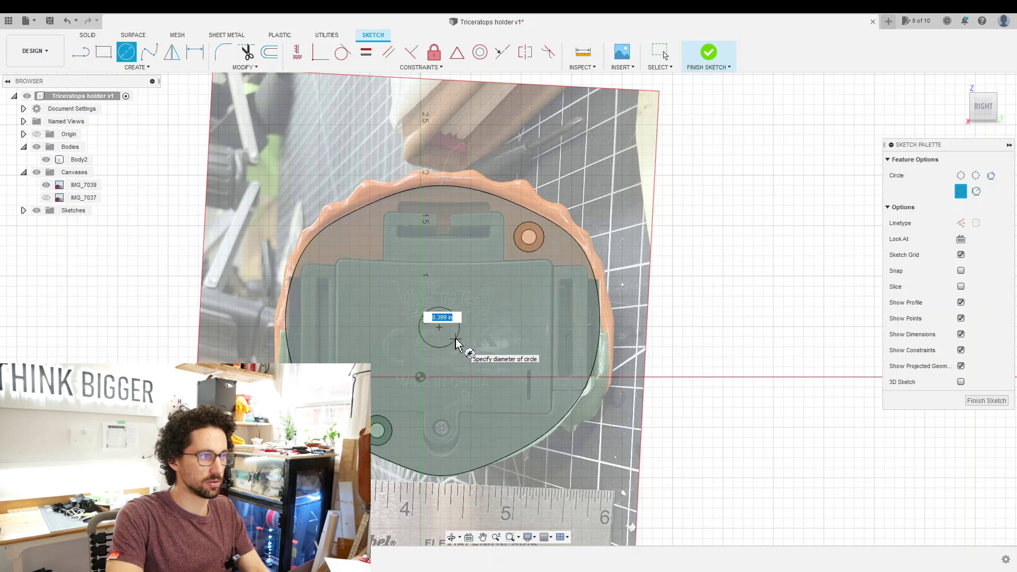
pyautogui.write('MagnetDiameter-')
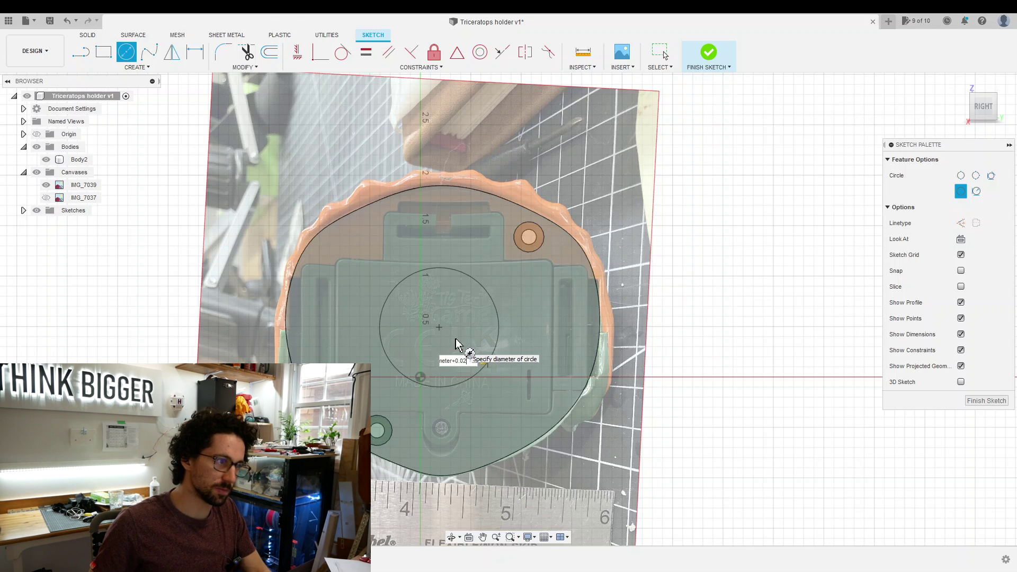
pyautogui.click(435, 348)
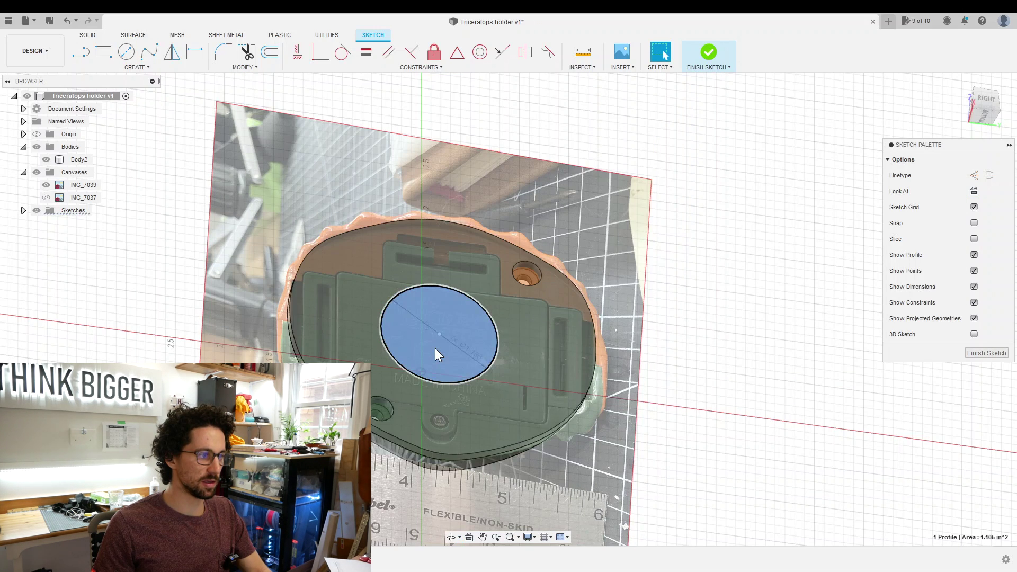
pyautogui.rightClick(435, 348)
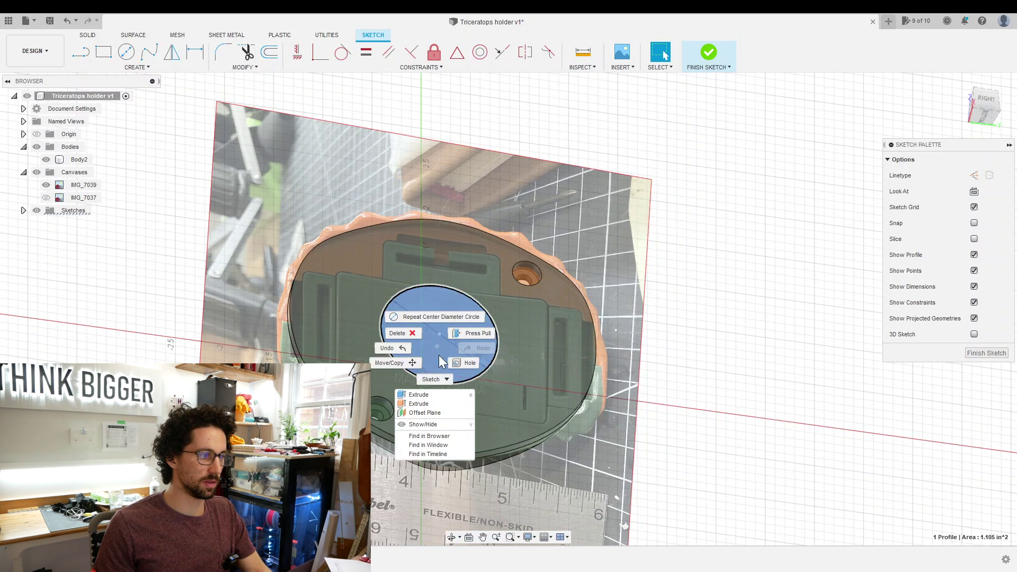
pyautogui.click(438, 393)
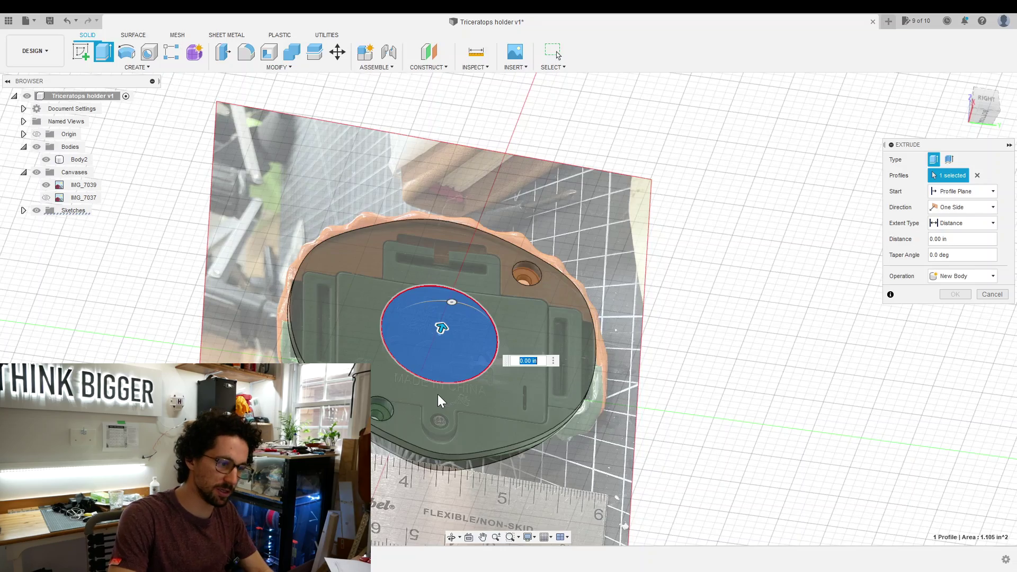
pyautogui.press('Escape')
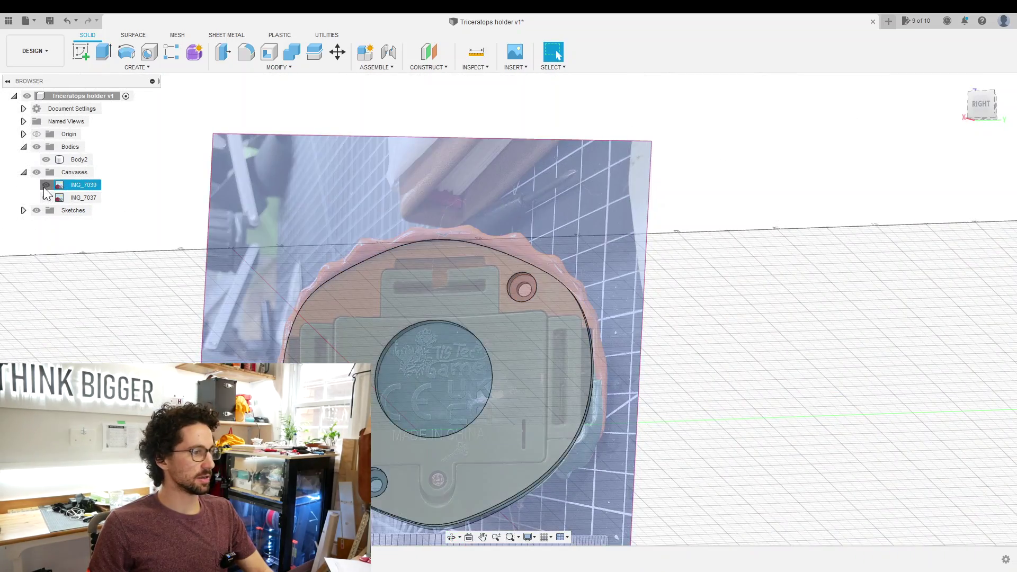
pyautogui.click(46, 186)
pyautogui.keyDown('shift'); pyautogui.moveTo(894, 436); pyautogui.dragTo(931, 472, button='middle'); pyautogui.keyUp('shift')
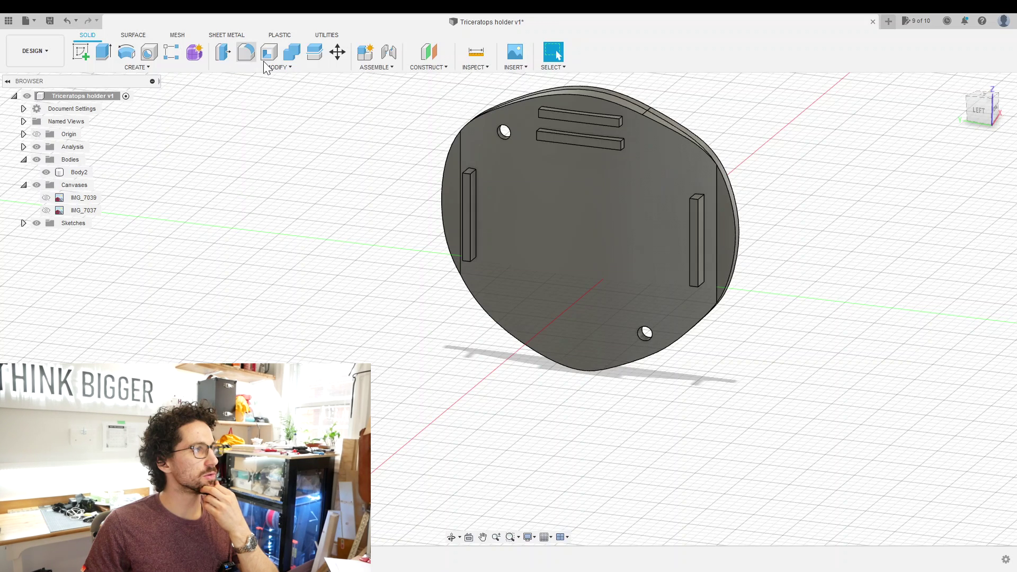
# Start an equal-distance Chamfer on the tabbed side of the plate and limit the selection filter to body edges.
pyautogui.click(266, 68)
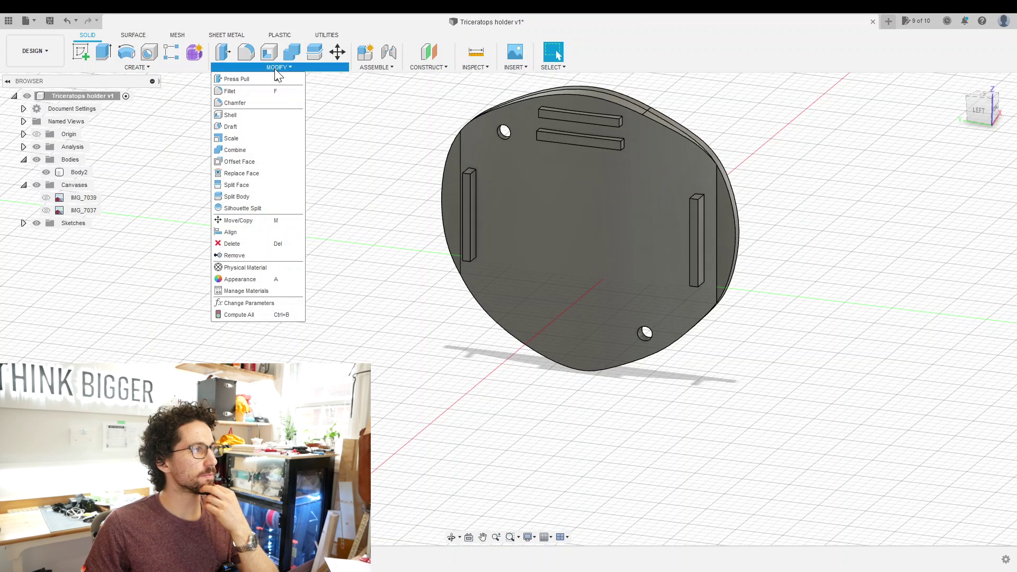
pyautogui.click(253, 100)
pyautogui.click(978, 110)
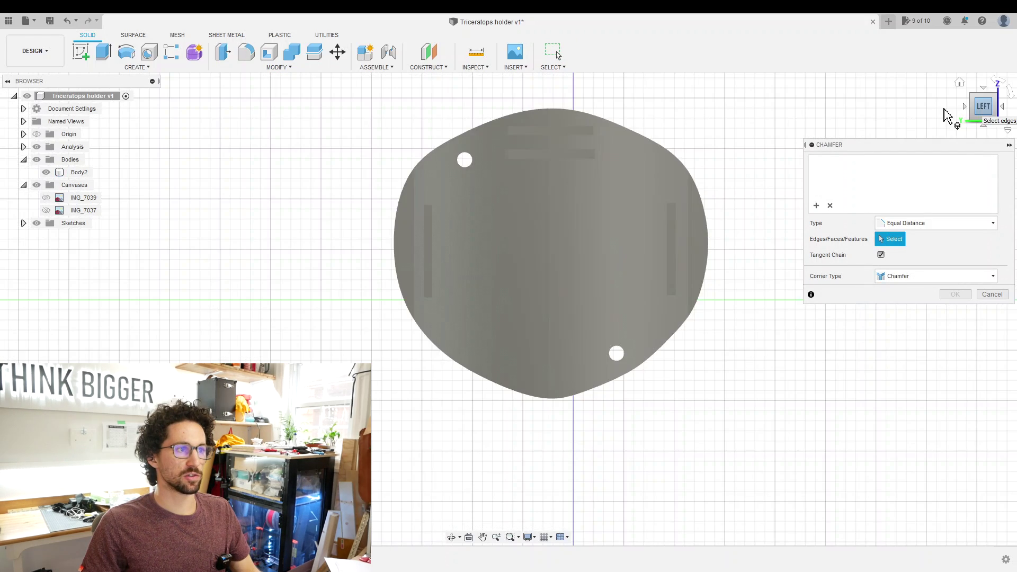
pyautogui.scroll(2, 551, 136)
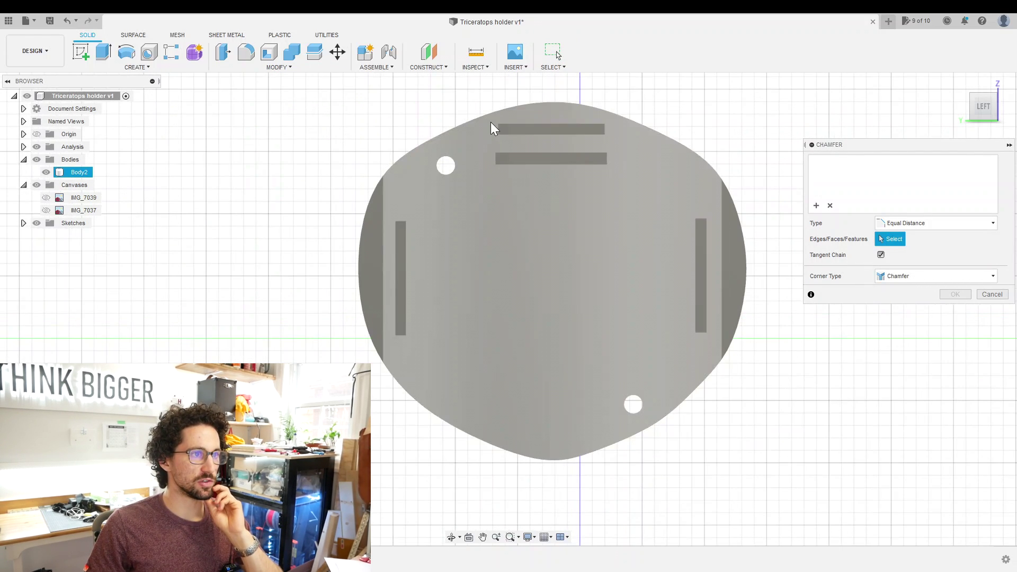
pyautogui.moveTo(491, 122); pyautogui.dragTo(620, 184)
pyautogui.scroll(3, 627, 175)
pyautogui.keyDown('shift'); pyautogui.moveTo(627, 174); pyautogui.dragTo(534, 77, button='middle'); pyautogui.keyUp('shift')
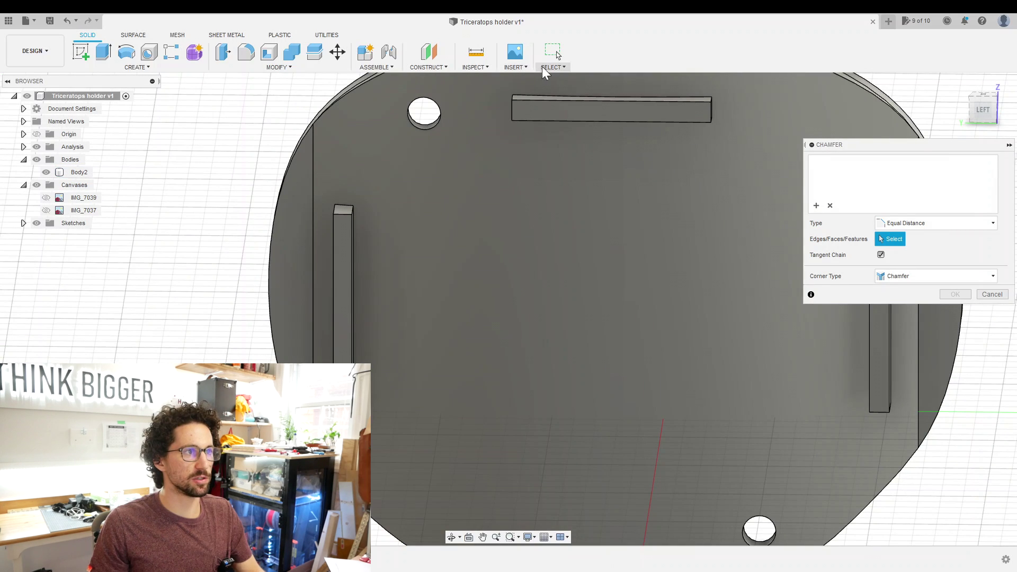
pyautogui.click(550, 67)
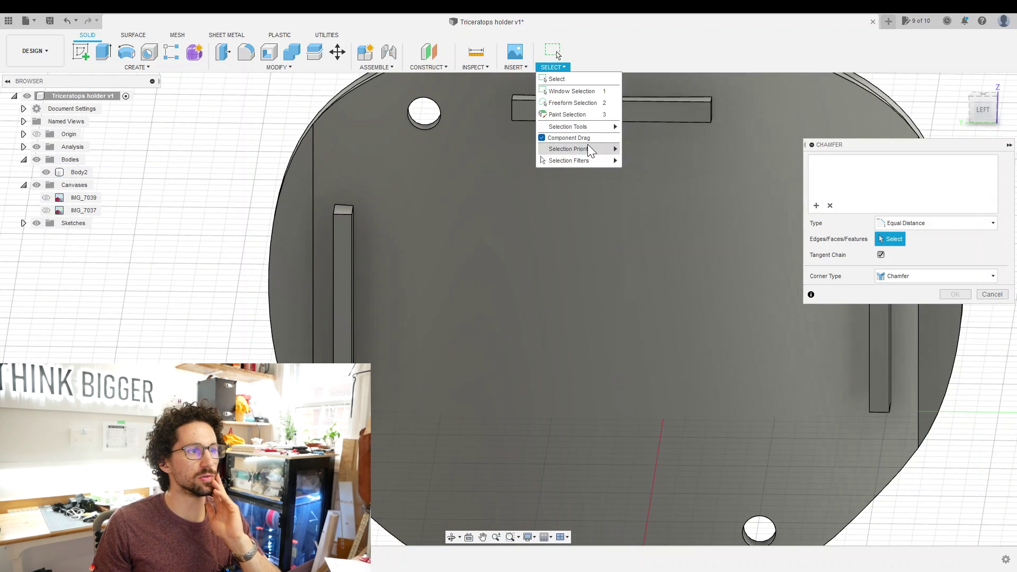
pyautogui.moveTo(582, 160)
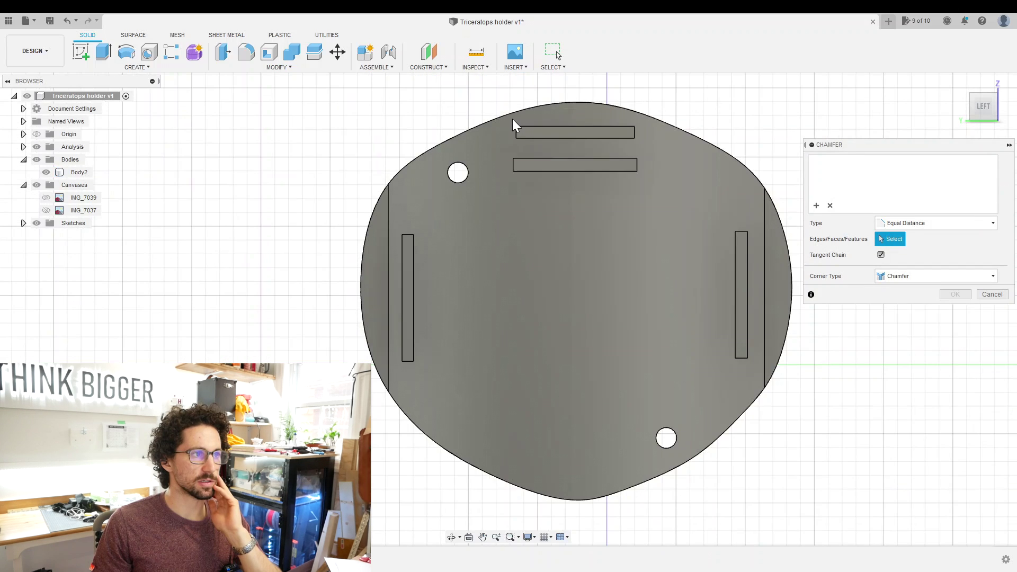
# Chamfer the edges of all the tabs on the plate's curved side by 0.02 in.
pyautogui.moveTo(512, 118); pyautogui.dragTo(646, 196)
pyautogui.moveTo(387, 225); pyautogui.dragTo(469, 382)
pyautogui.moveTo(729, 217); pyautogui.dragTo(750, 373)
pyautogui.moveTo(749, 373); pyautogui.dragTo(750, 373)
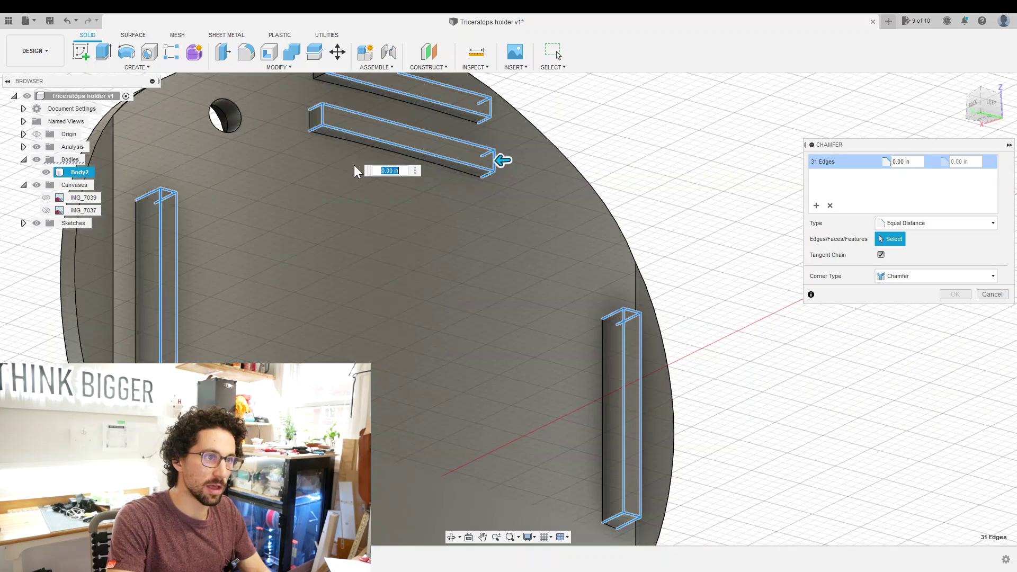
pyautogui.write('0.02')
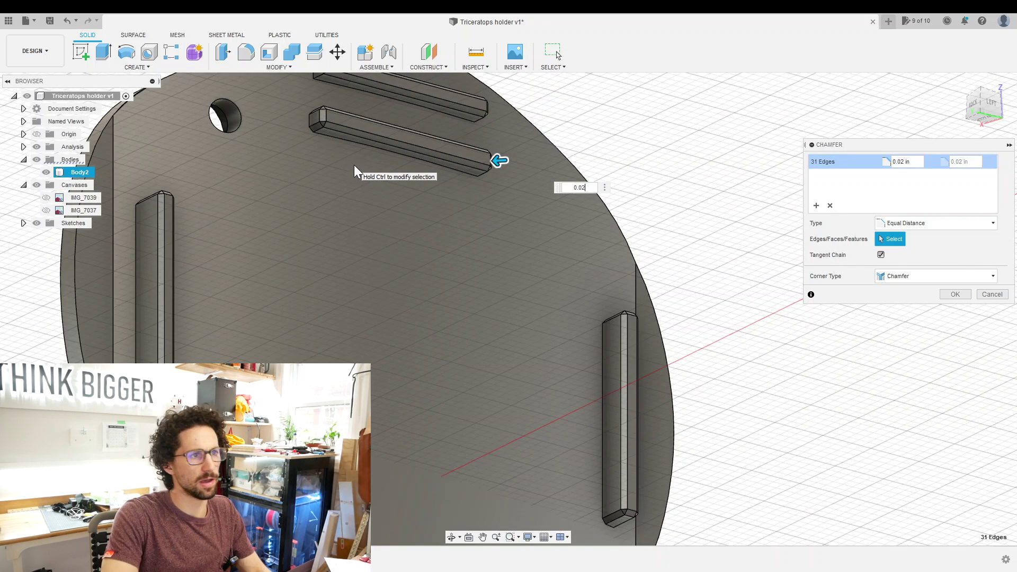
pyautogui.press('Return')
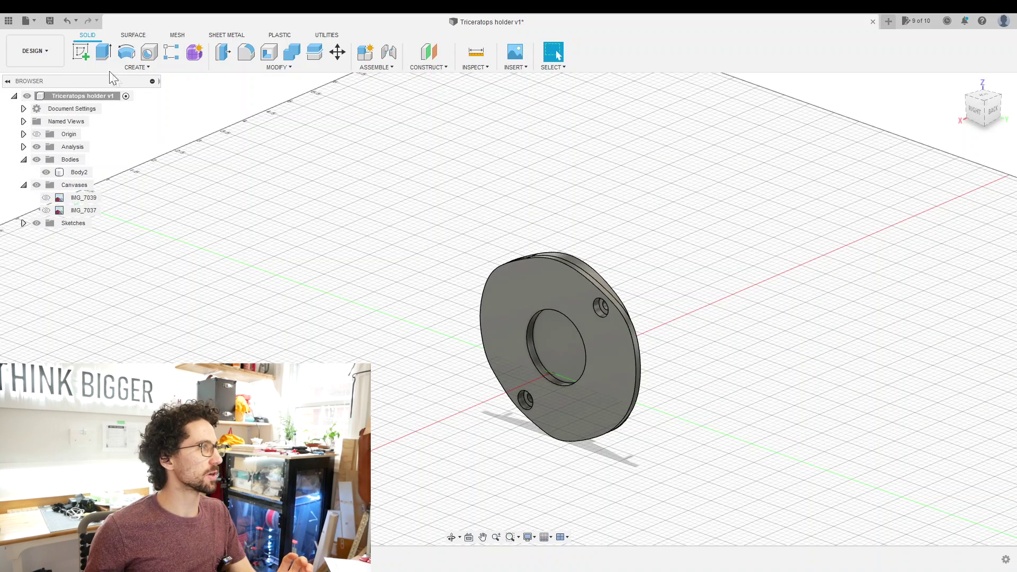
# Sketch on the plate's flat front face and extrude all profiles within its outline as a separate solid body.
pyautogui.click(78, 55)
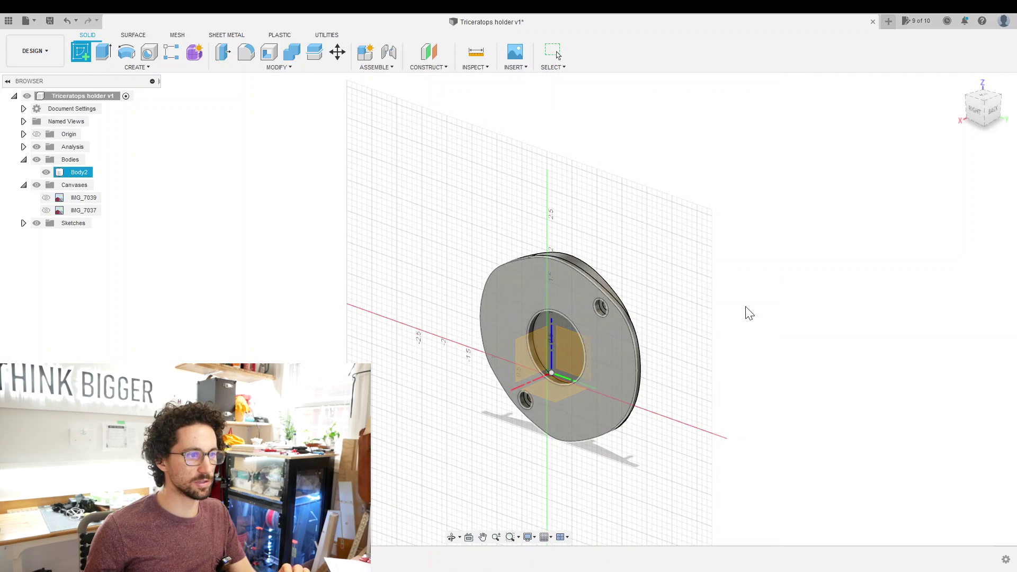
pyautogui.click(754, 309)
pyautogui.press('p')
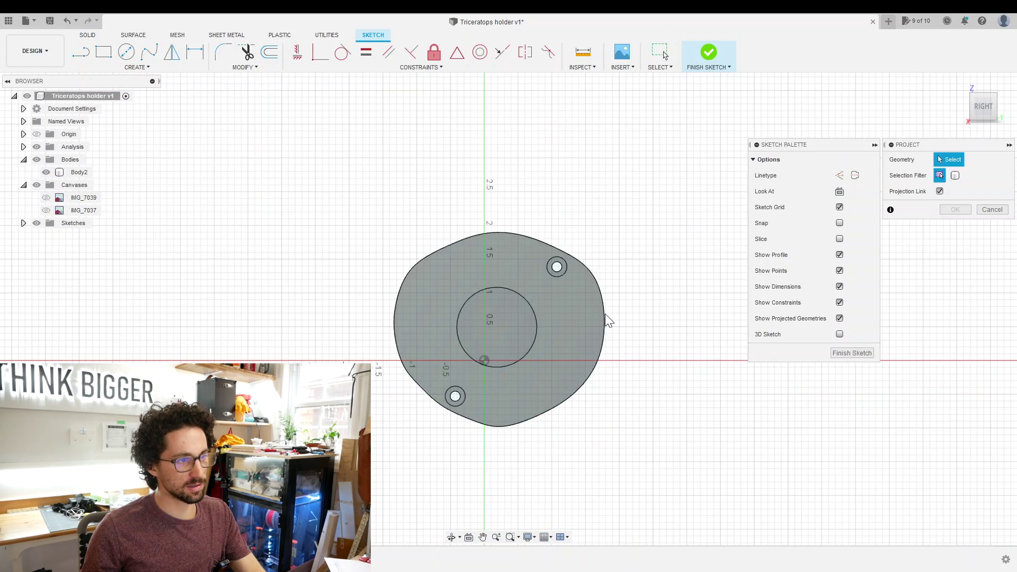
pyautogui.press('Escape')
pyautogui.click(564, 331)
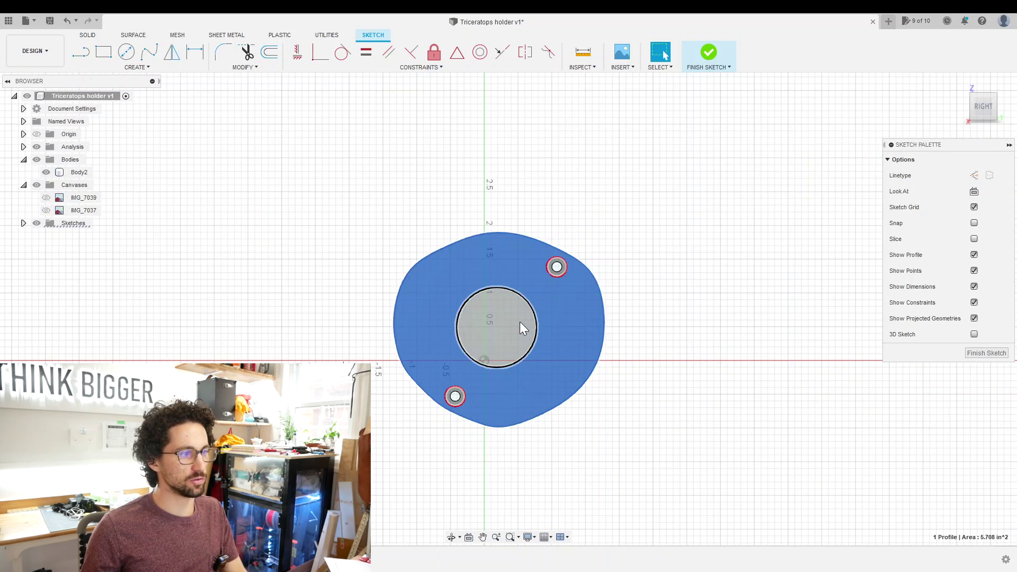
pyautogui.moveTo(368, 207); pyautogui.dragTo(624, 484)
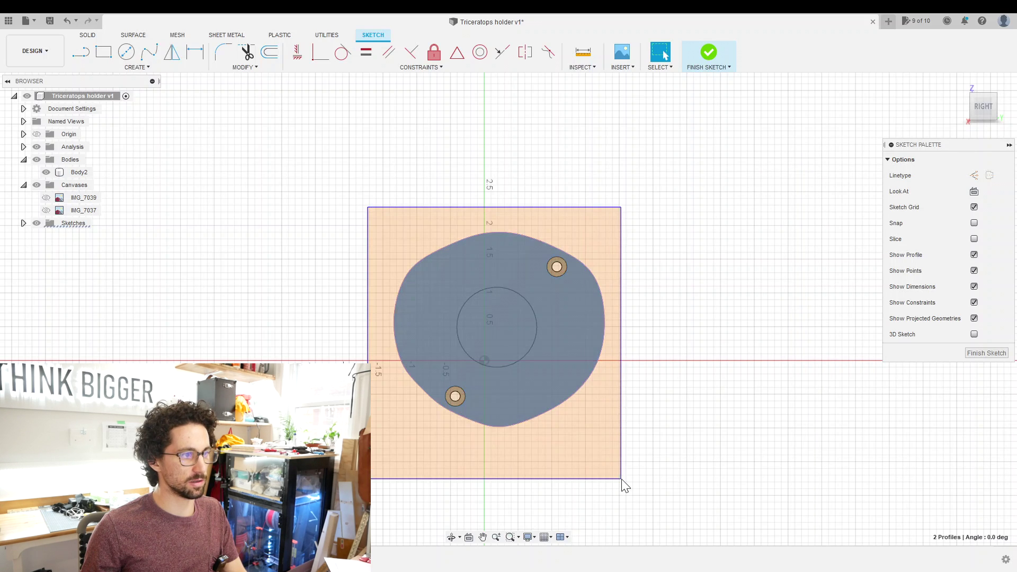
pyautogui.press('e')
pyautogui.click(958, 295)
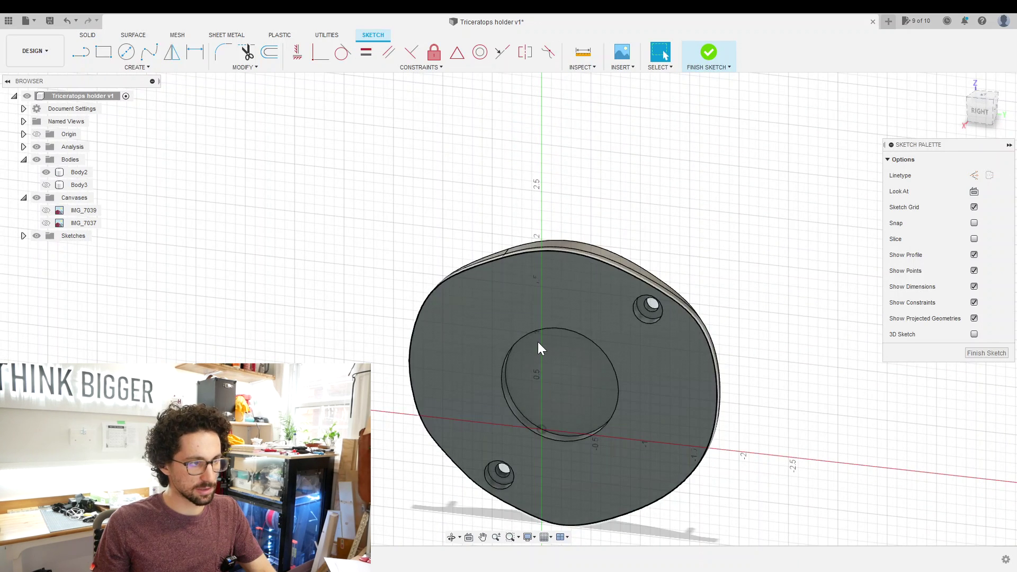
# Project the plate's magnet recess circle onto the new body and cut it with an extrude distance of -MagnetThickness-0.025.
pyautogui.press('p')
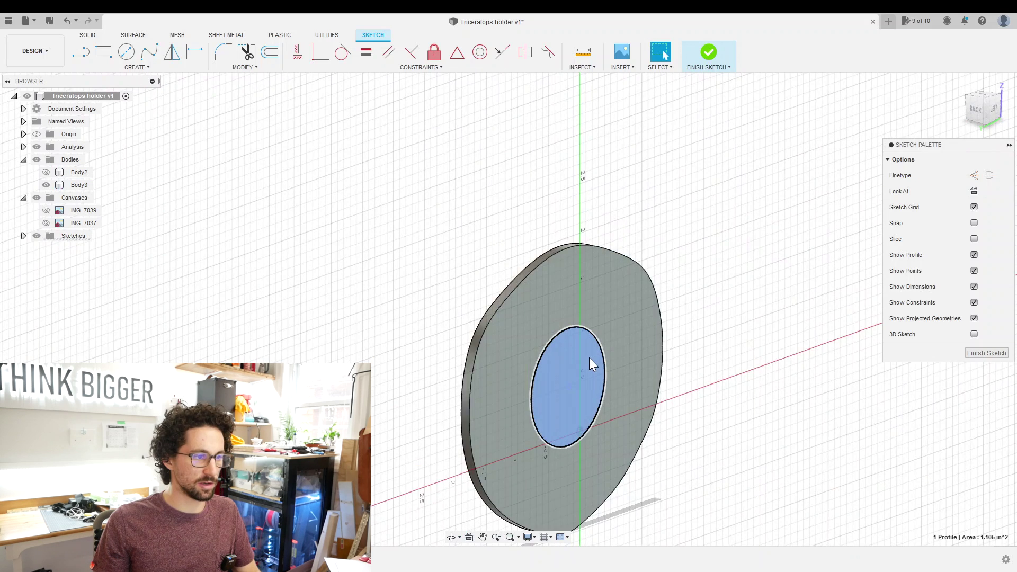
pyautogui.rightClick(589, 357)
pyautogui.click(584, 404)
pyautogui.write('-')
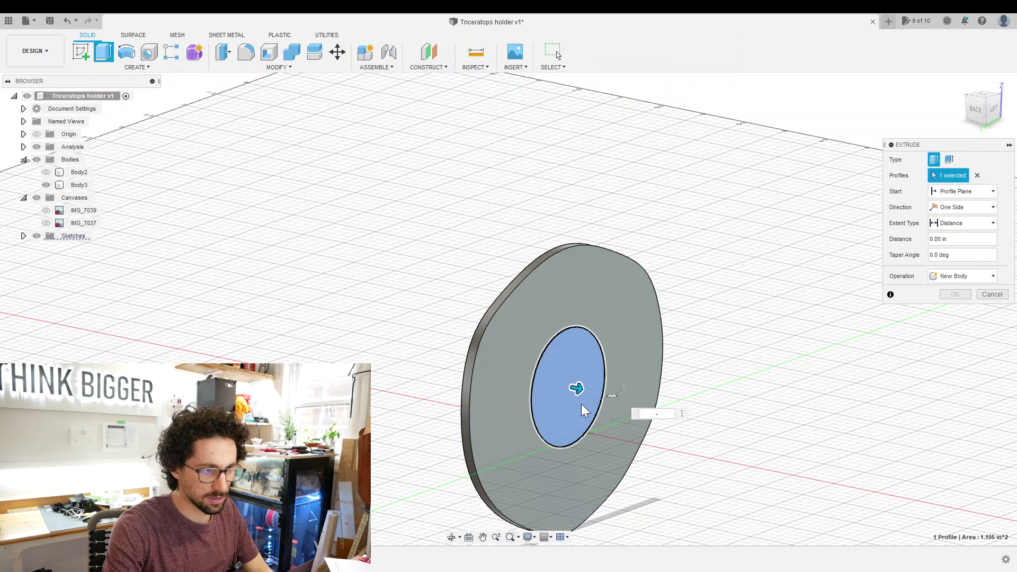
pyautogui.write('MagnetThickness')
pyautogui.press('Down')
pyautogui.press('Return')
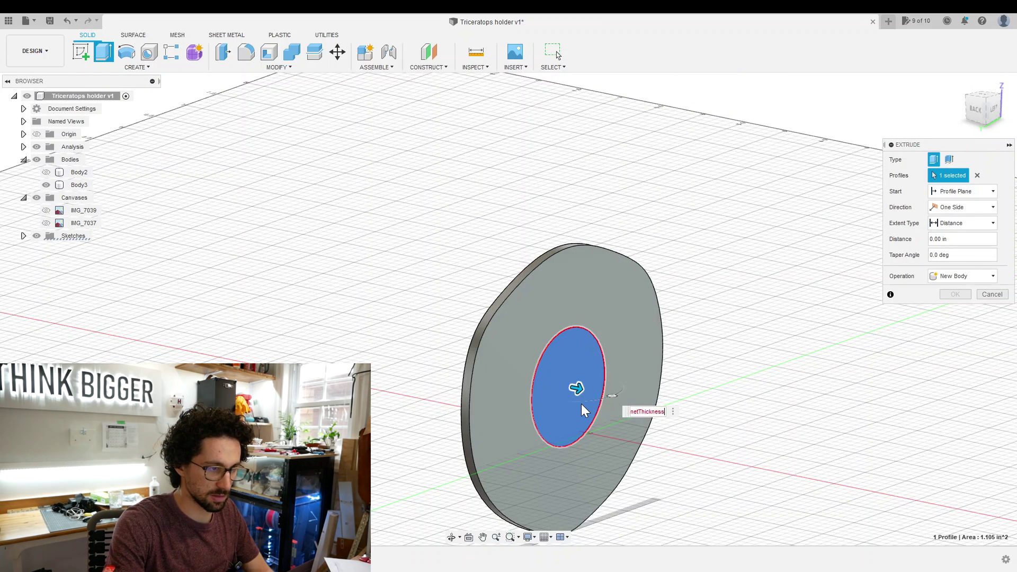
pyautogui.press('Home')
pyautogui.write('-')
pyautogui.press('End')
pyautogui.write('-0.025')
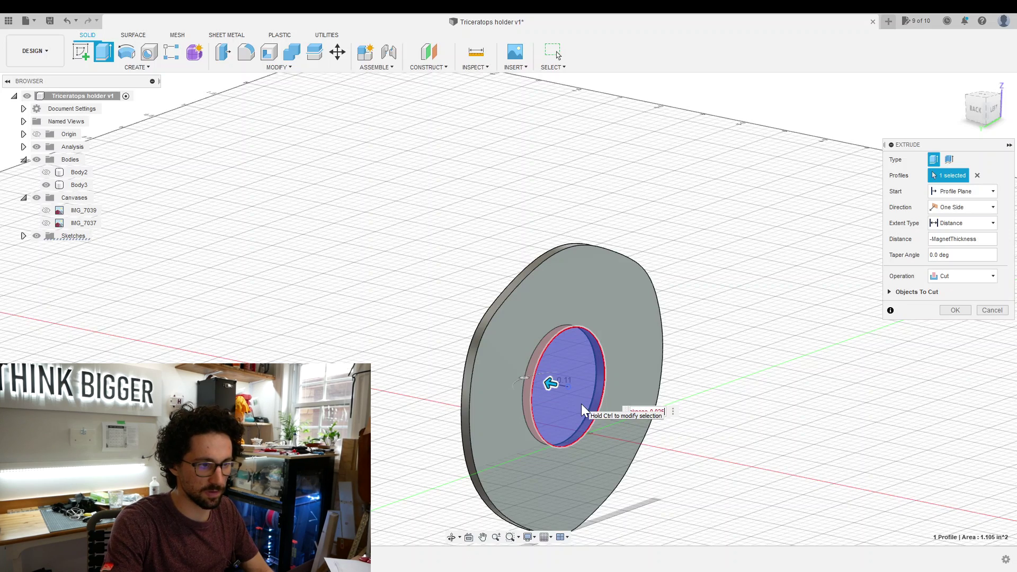
pyautogui.press('Return')
pyautogui.press('Return')
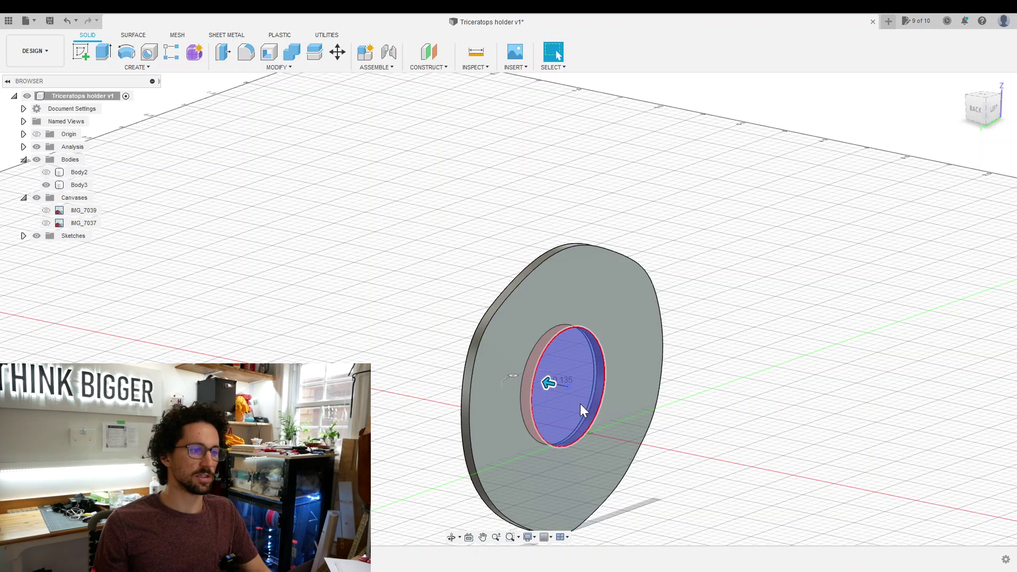
# Edit the second plate's extrusion so that its distance is 2*platethickness.
pyautogui.keyDown('shift'); pyautogui.moveTo(730, 444); pyautogui.dragTo(554, 397, button='middle'); pyautogui.keyUp('shift')
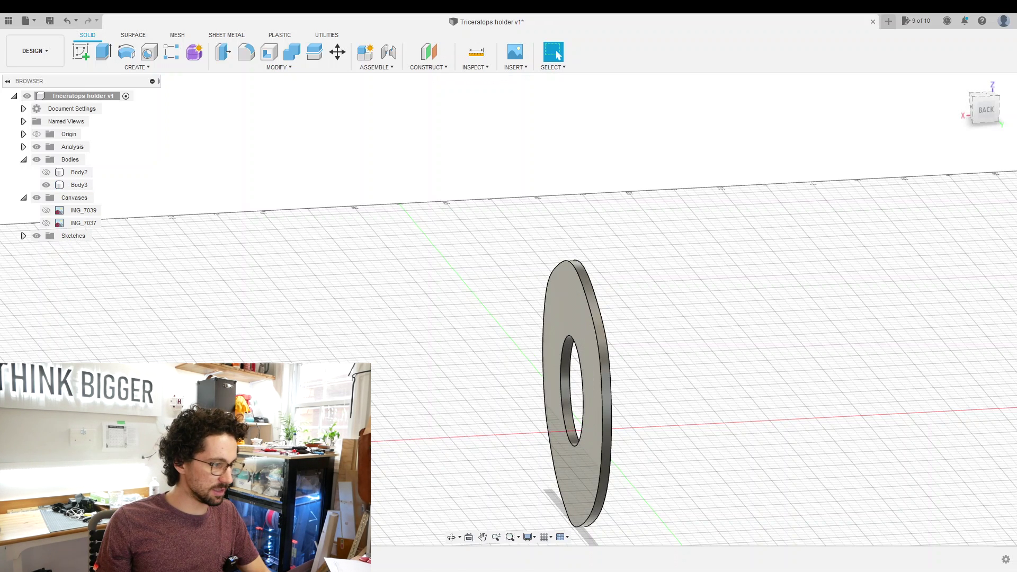
pyautogui.click(316, 558)
pyautogui.rightClick(316, 559)
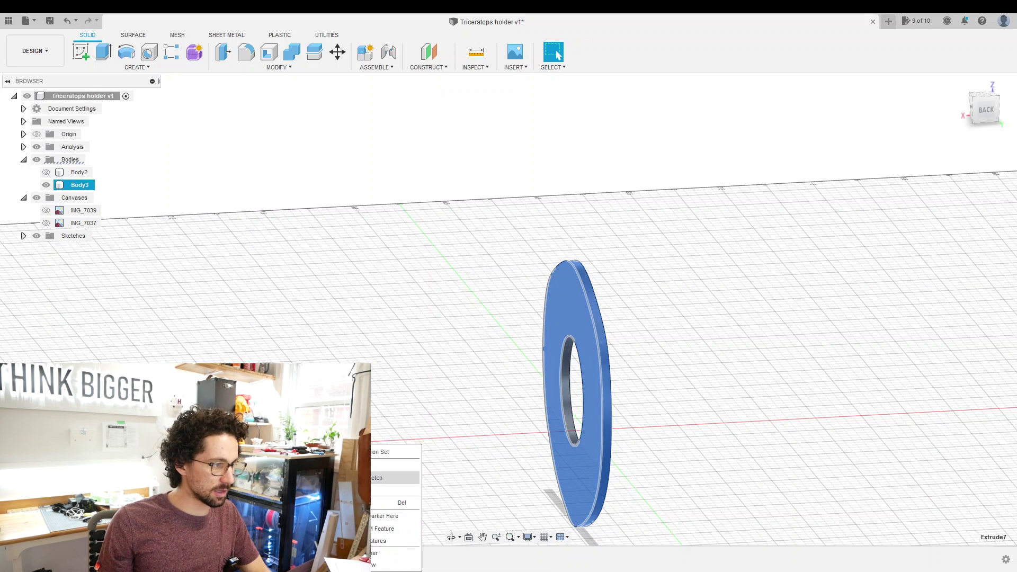
pyautogui.click(365, 464)
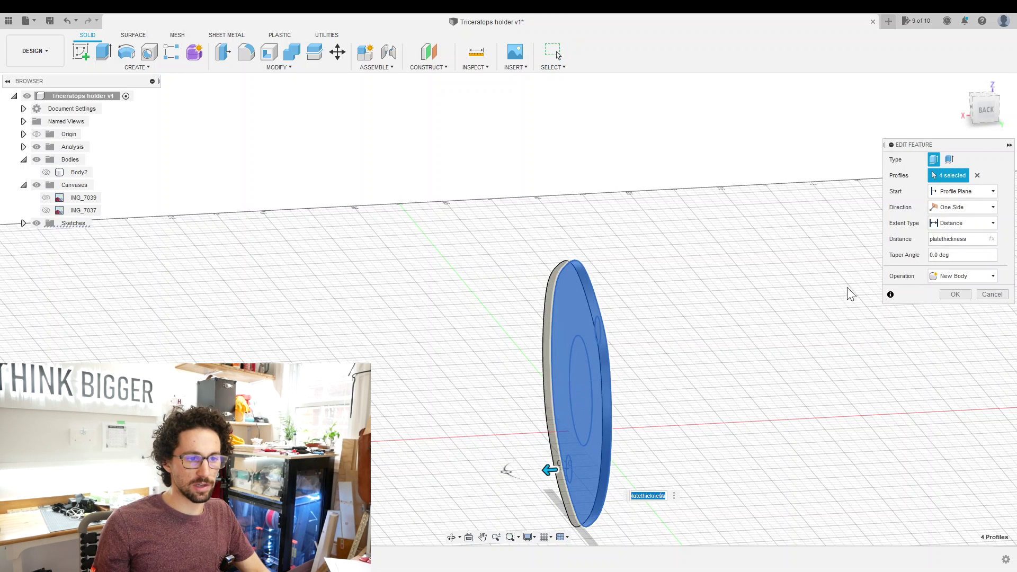
pyautogui.press('Left')
pyautogui.press('Left')
pyautogui.press('Left')
pyautogui.press('Left')
pyautogui.press('Left')
pyautogui.press('Left')
pyautogui.press('Left')
pyautogui.press('Left')
pyautogui.press('Left')
pyautogui.press('Left')
pyautogui.press('Left')
pyautogui.press('Left')
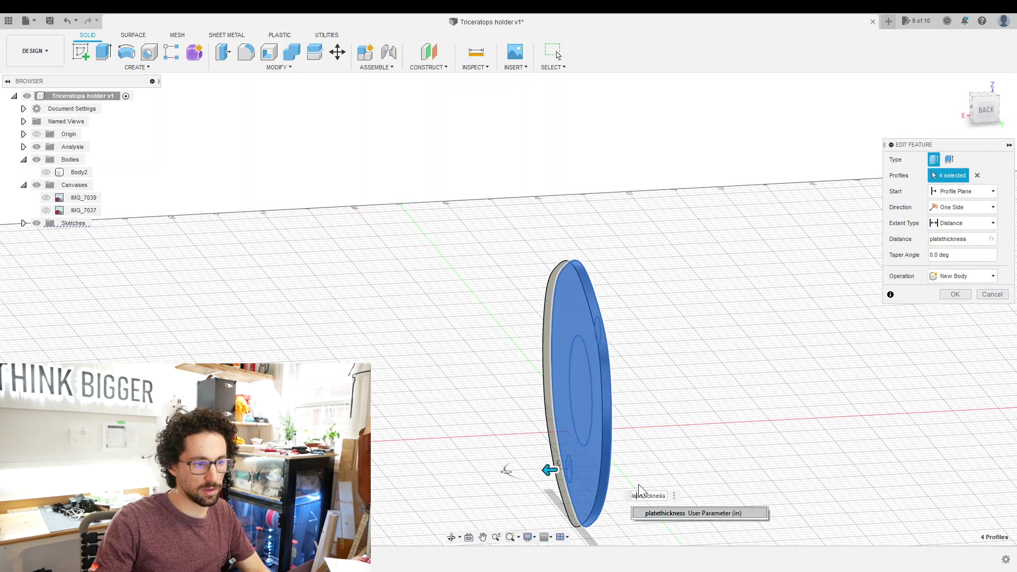
pyautogui.write('2*')
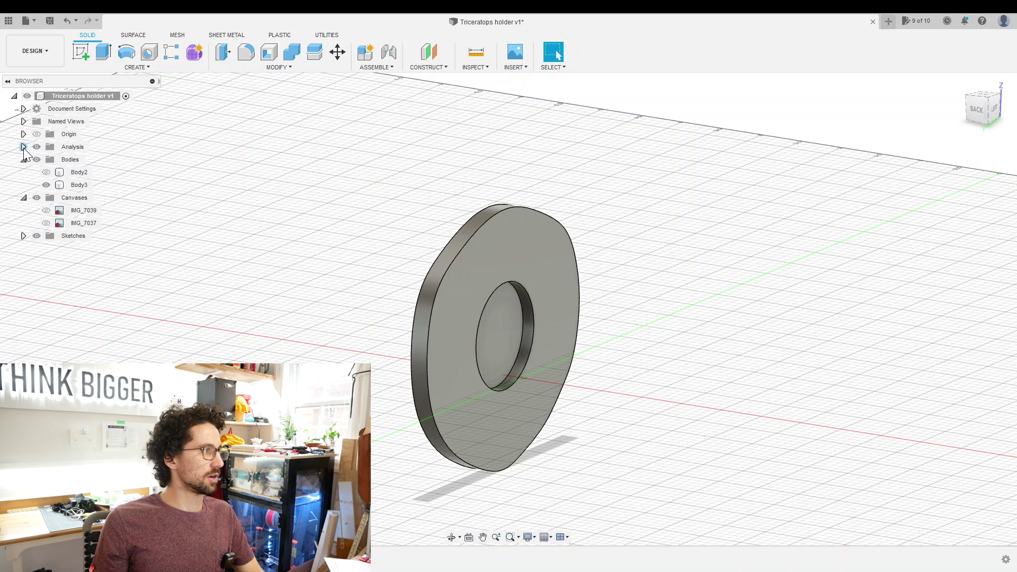
# Examine the cross-section through the second plate's magnet pocket using the existing section analysis, leaving its settings unsaved.
pyautogui.click(23, 147)
pyautogui.click(79, 159)
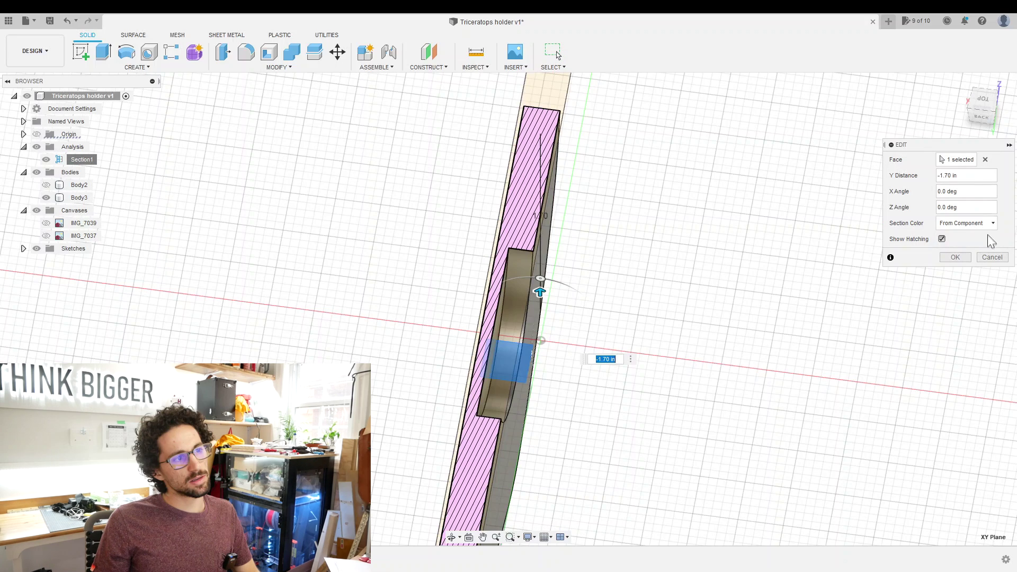
pyautogui.click(991, 258)
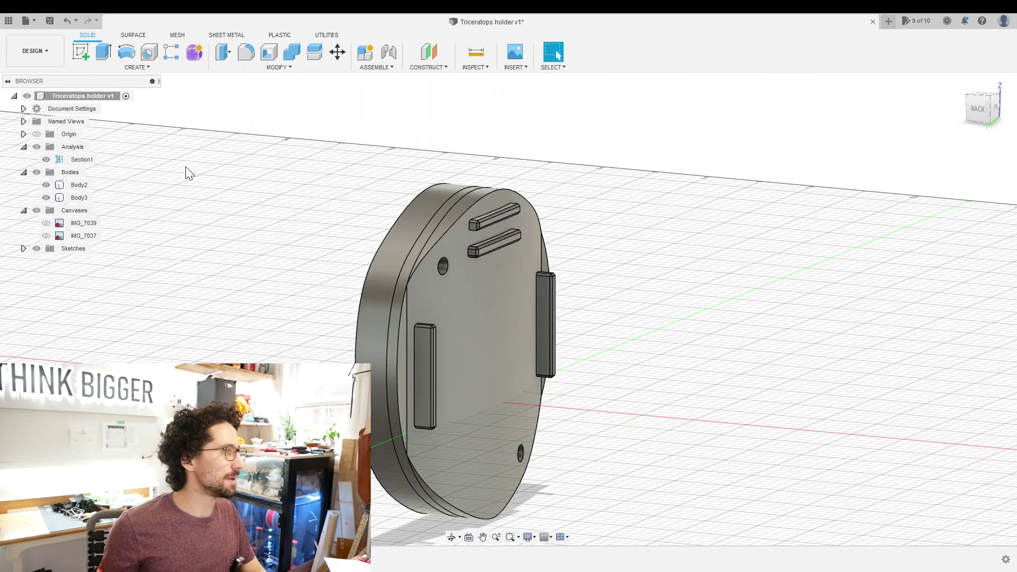
# Isolate the tabbed plate and, in a sketch on its flat face, add user parameters PinDiameter of 0.2 in and PinDepth of 0.1 in.
pyautogui.click(45, 188)
pyautogui.keyDown('shift'); pyautogui.moveTo(329, 261); pyautogui.dragTo(249, 270, button='middle'); pyautogui.keyUp('shift')
pyautogui.click(46, 185)
pyautogui.click(46, 197)
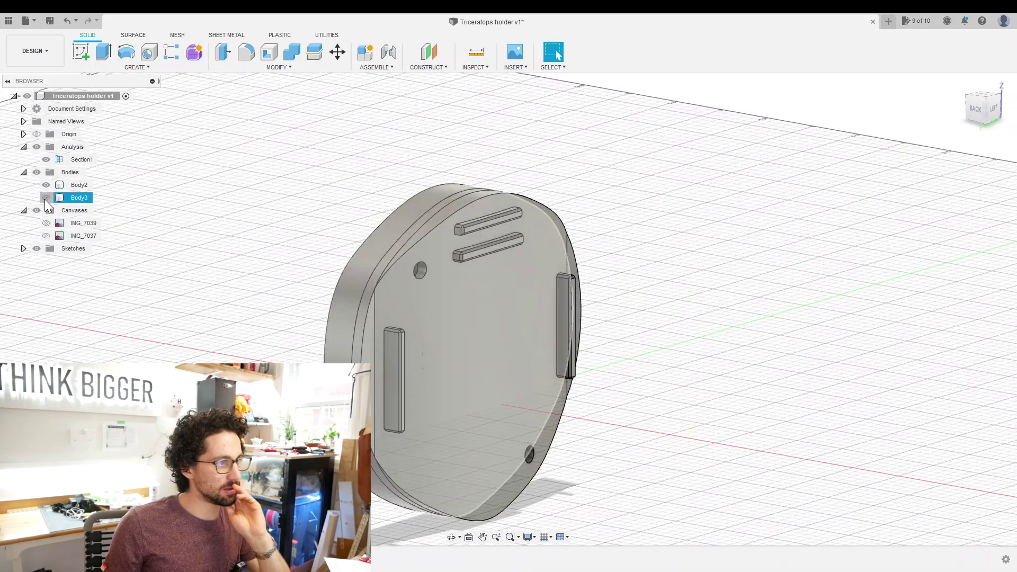
pyautogui.keyDown('shift'); pyautogui.moveTo(196, 336); pyautogui.dragTo(681, 335, button='middle'); pyautogui.keyUp('shift')
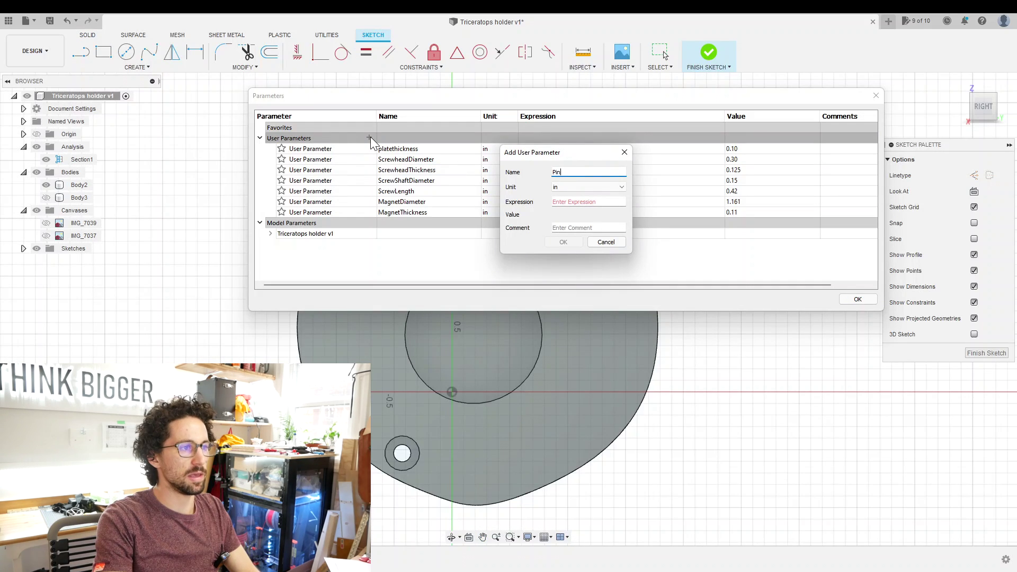
pyautogui.write('er')
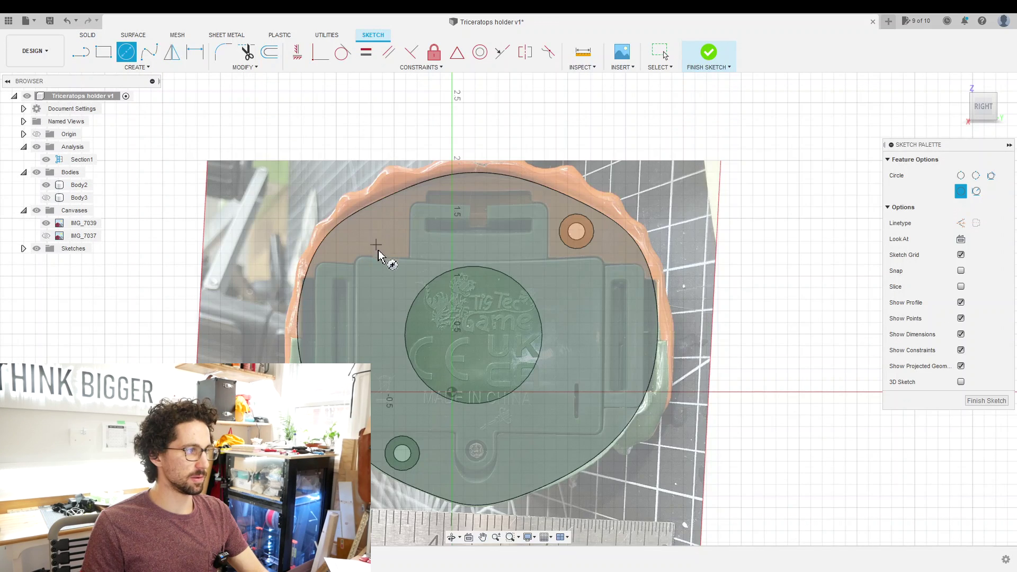
# Over the displayed IMG_7039 canvas, sketch five PinDiameter circles spread around the magnet recess, clear of the screw holes.
pyautogui.click(378, 252)
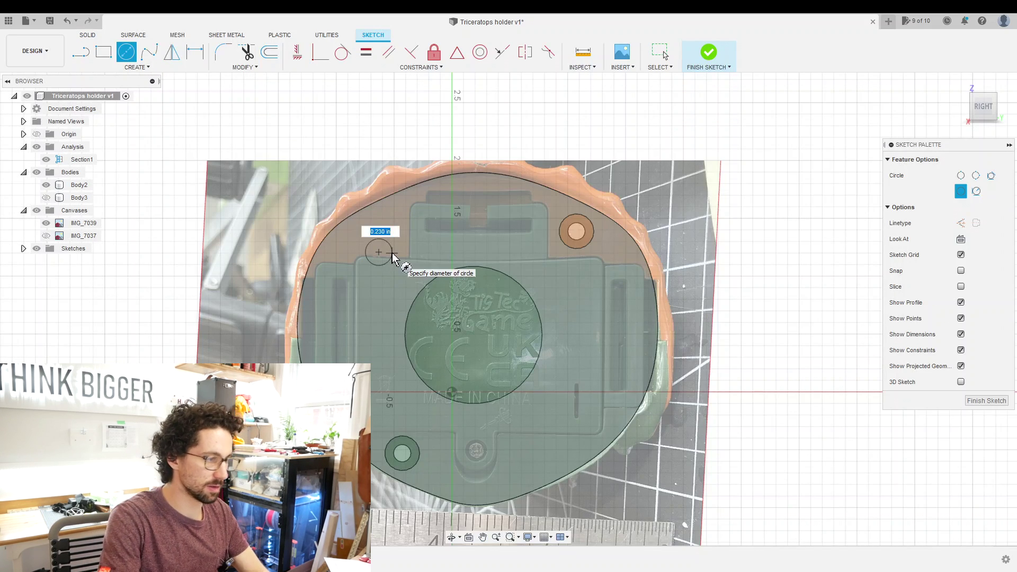
pyautogui.click(594, 298)
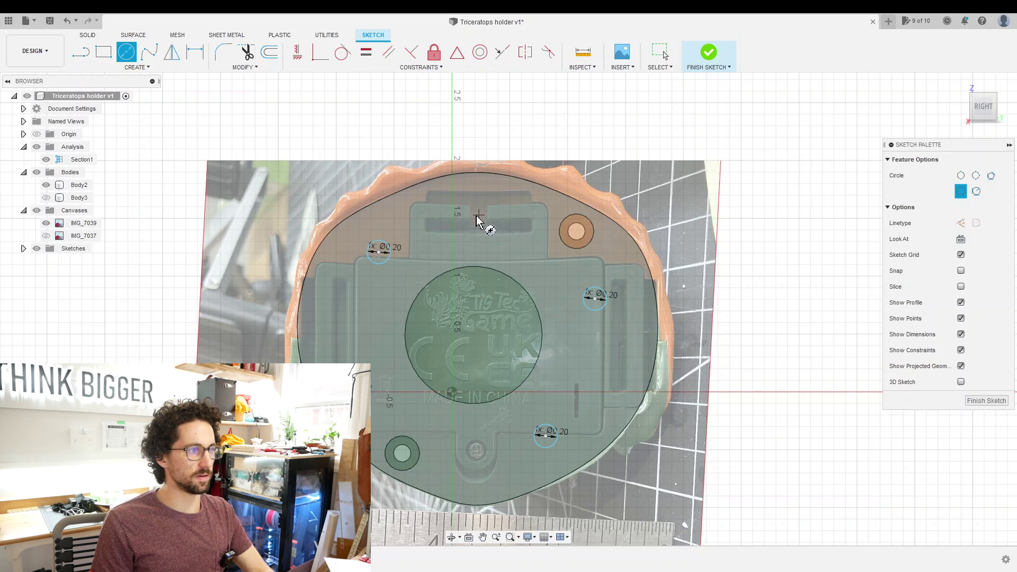
pyautogui.click(477, 217)
pyautogui.press('Return')
pyautogui.press('Escape')
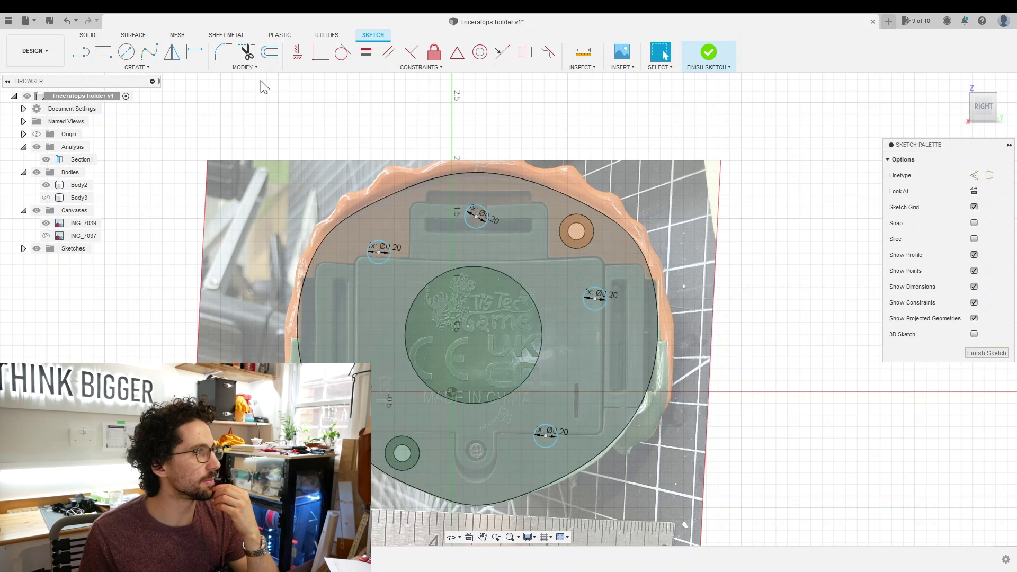
# Set the user parameter PinDiameter to 0.3 in.
pyautogui.click(254, 68)
pyautogui.click(252, 173)
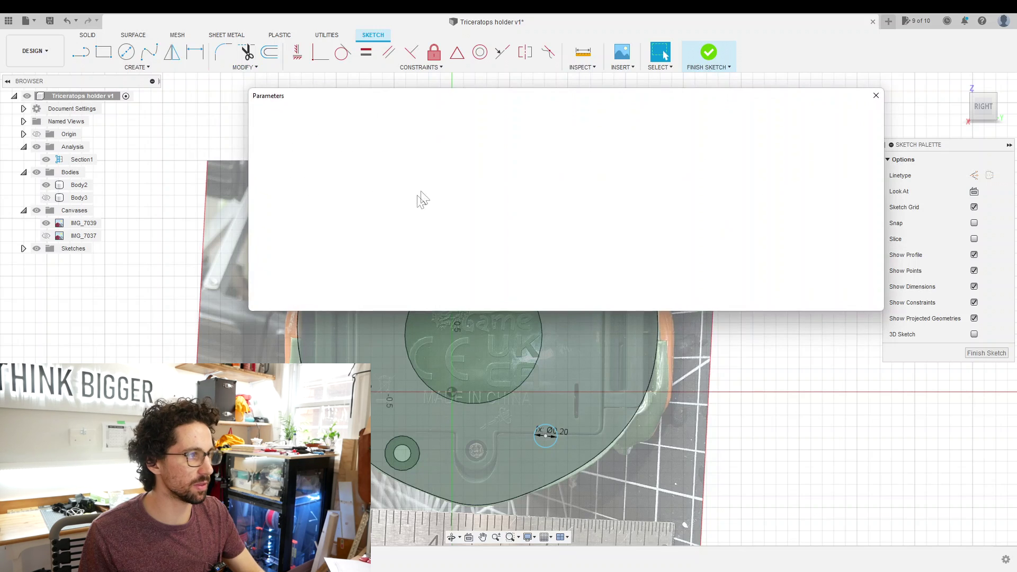
pyautogui.click(530, 223)
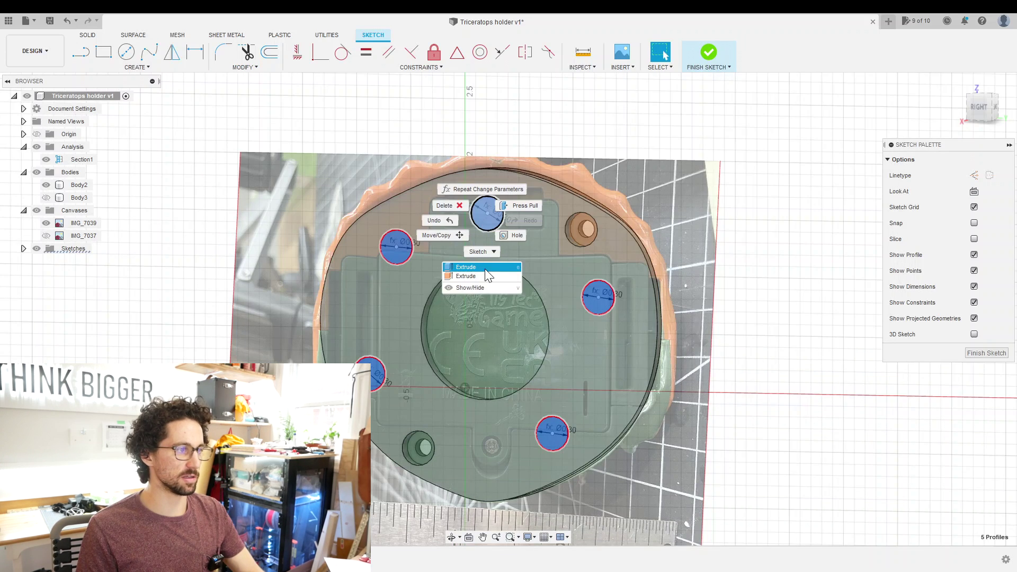
# Extrude the five pin circles outward by PinDepth, joined to the tabbed plate.
pyautogui.click(485, 269)
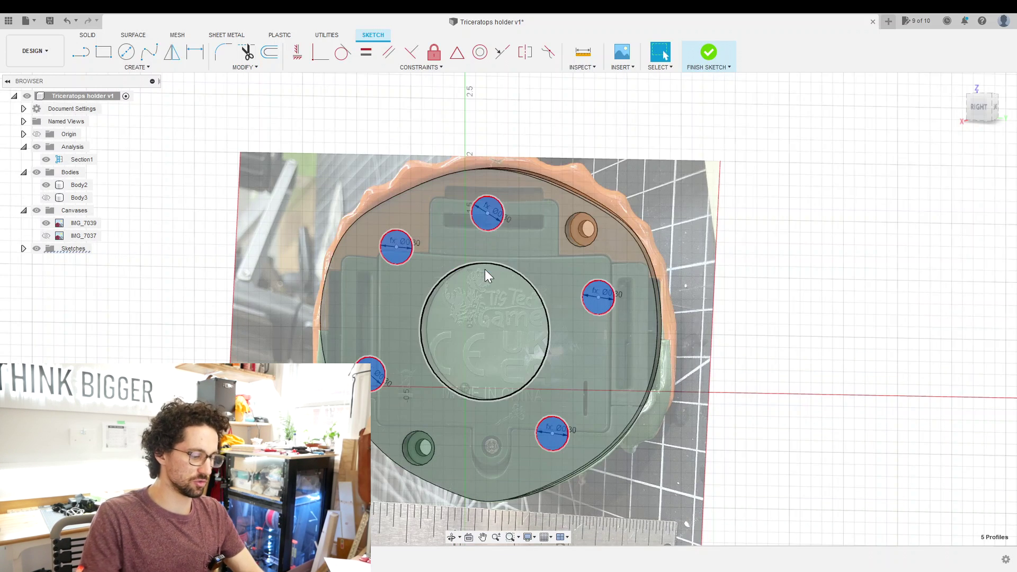
pyautogui.write('PinDepth')
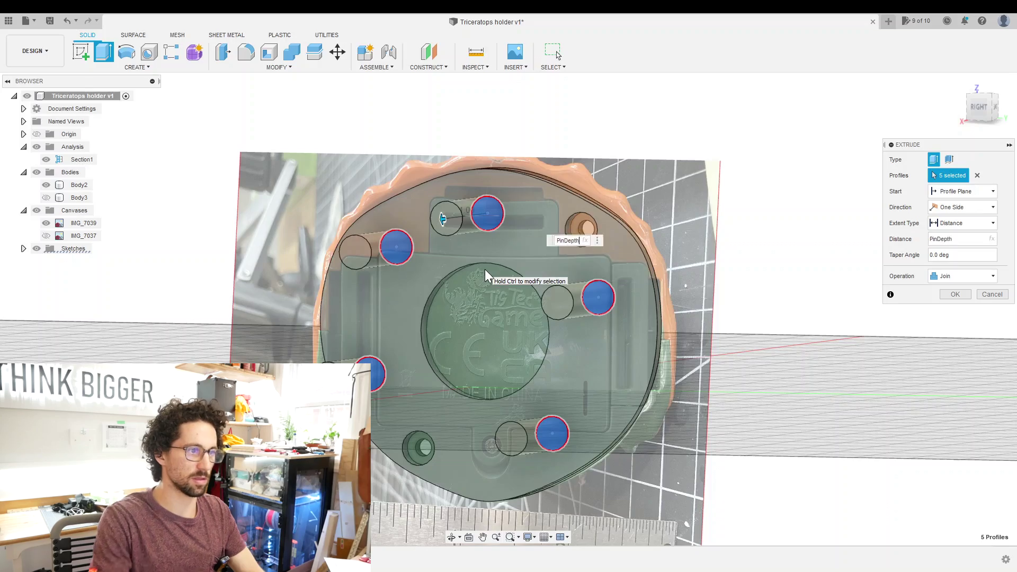
pyautogui.press('Return')
pyautogui.keyDown('shift'); pyautogui.moveTo(484, 269); pyautogui.dragTo(772, 272, button='middle'); pyautogui.keyUp('shift')
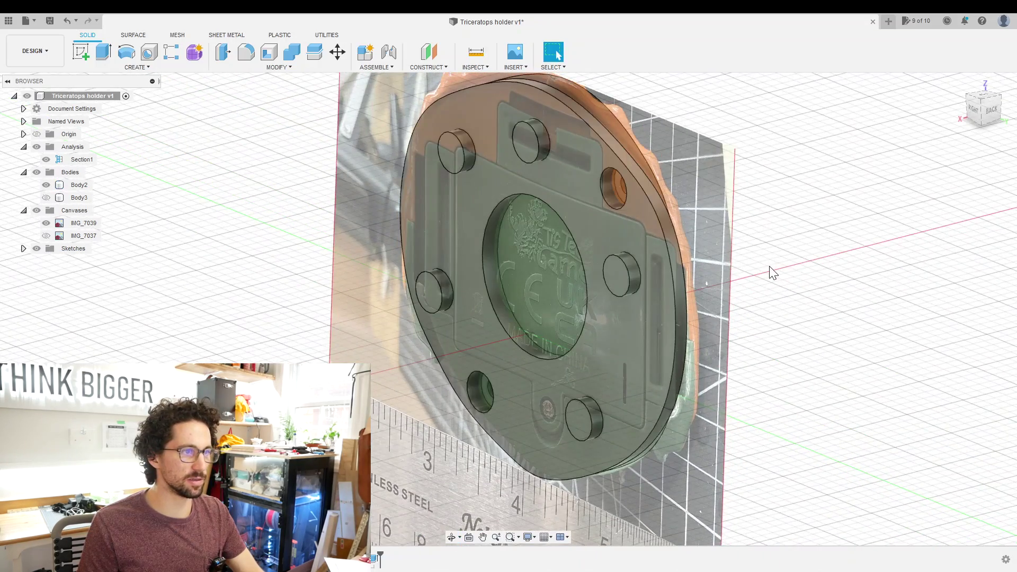
pyautogui.scroll(-1, 769, 270)
# Show the second plate and use Combine to cut the pinned plate out of it, keeping the tool body.
pyautogui.click(46, 197)
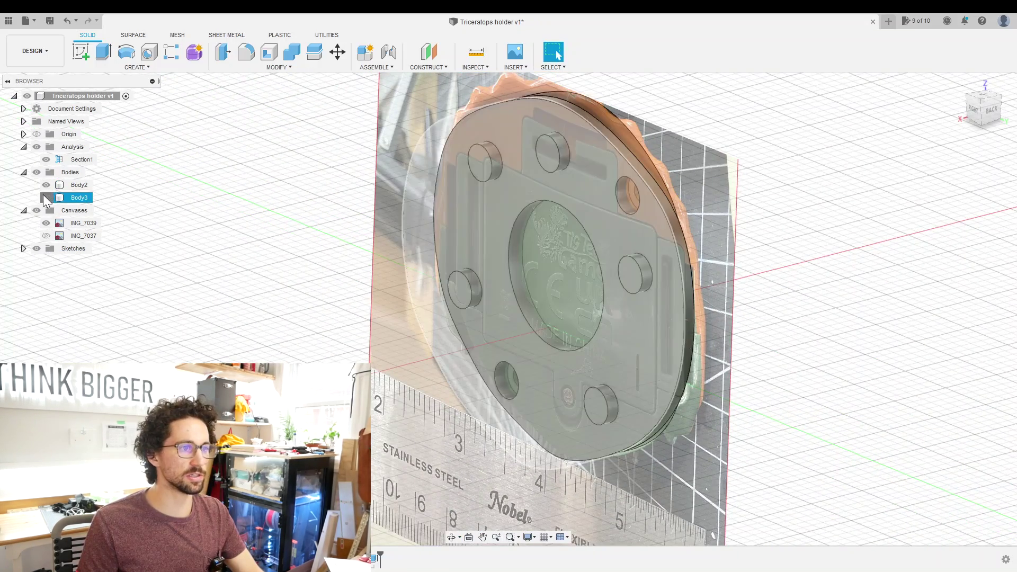
pyautogui.click(46, 197)
pyautogui.click(79, 185)
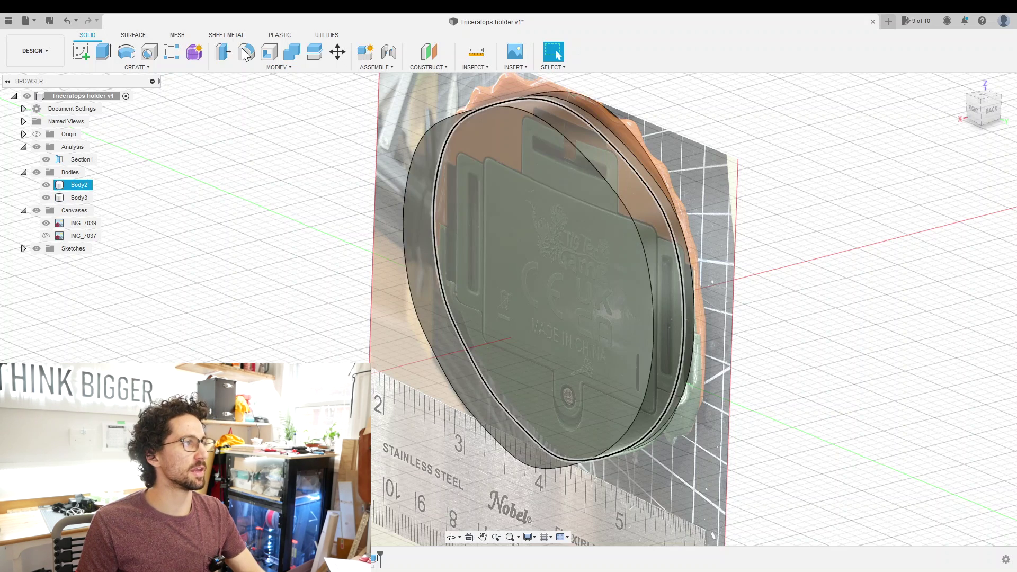
pyautogui.click(286, 54)
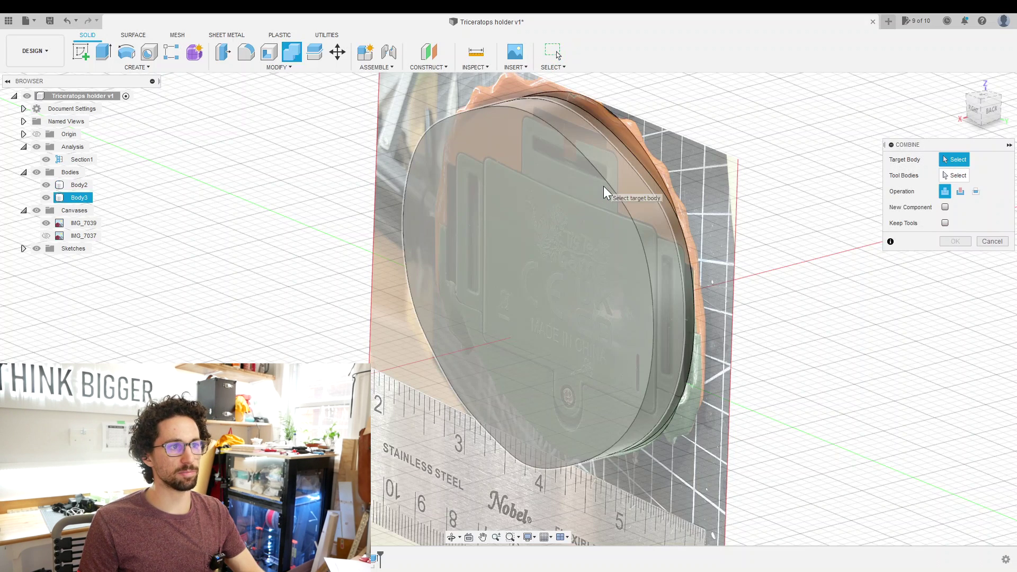
pyautogui.click(618, 173)
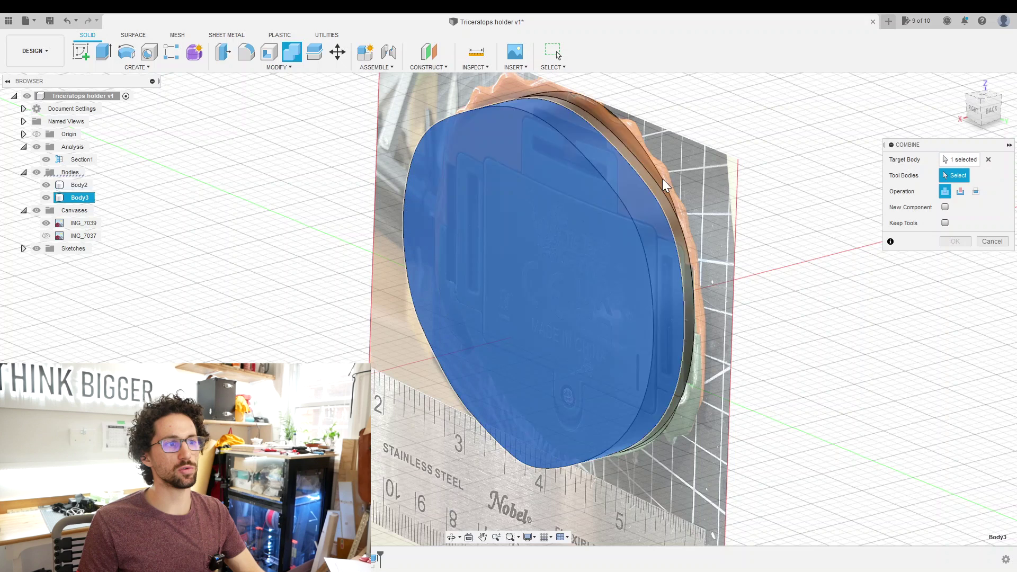
pyautogui.click(660, 181)
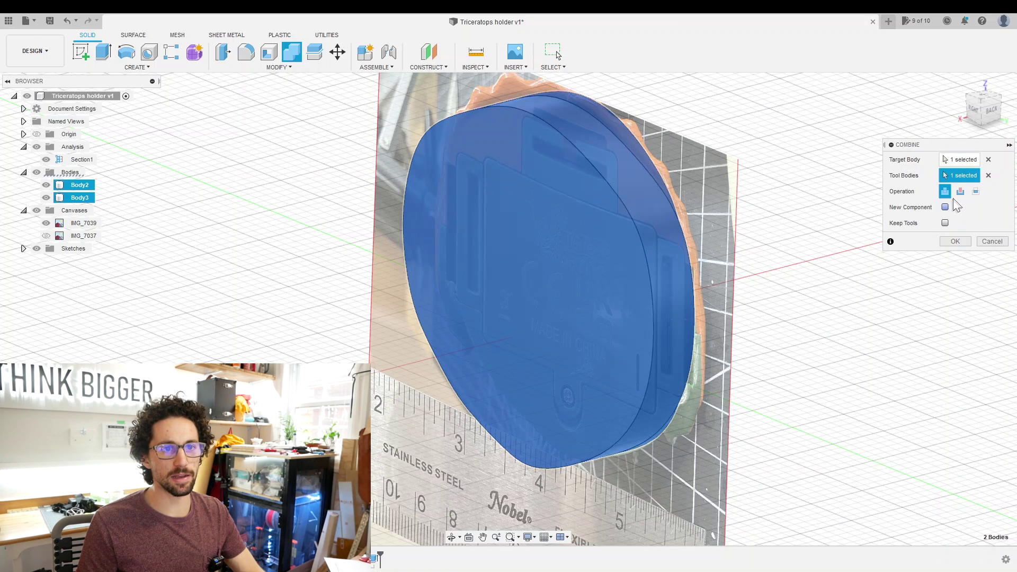
pyautogui.click(958, 191)
pyautogui.click(945, 222)
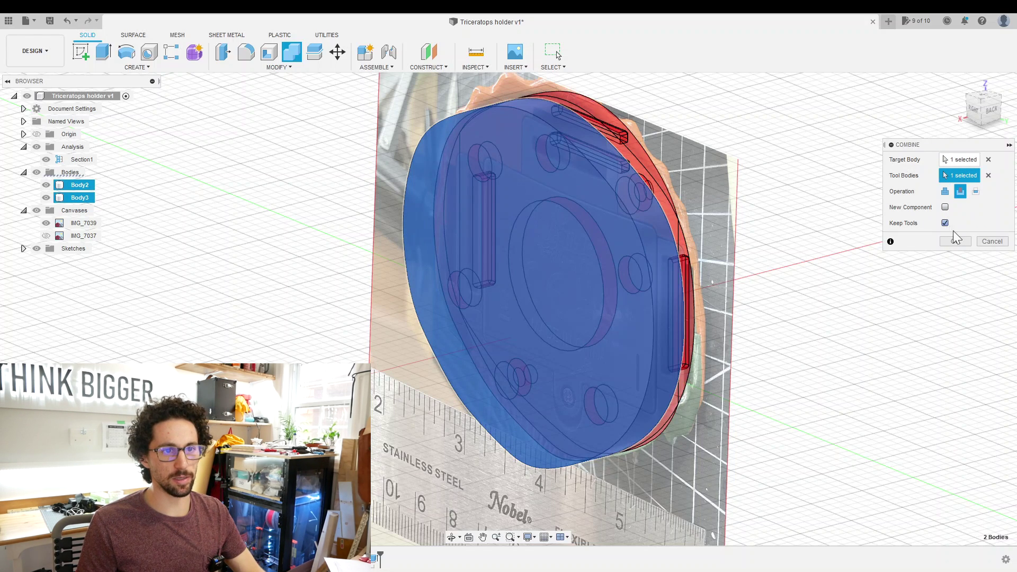
pyautogui.click(956, 242)
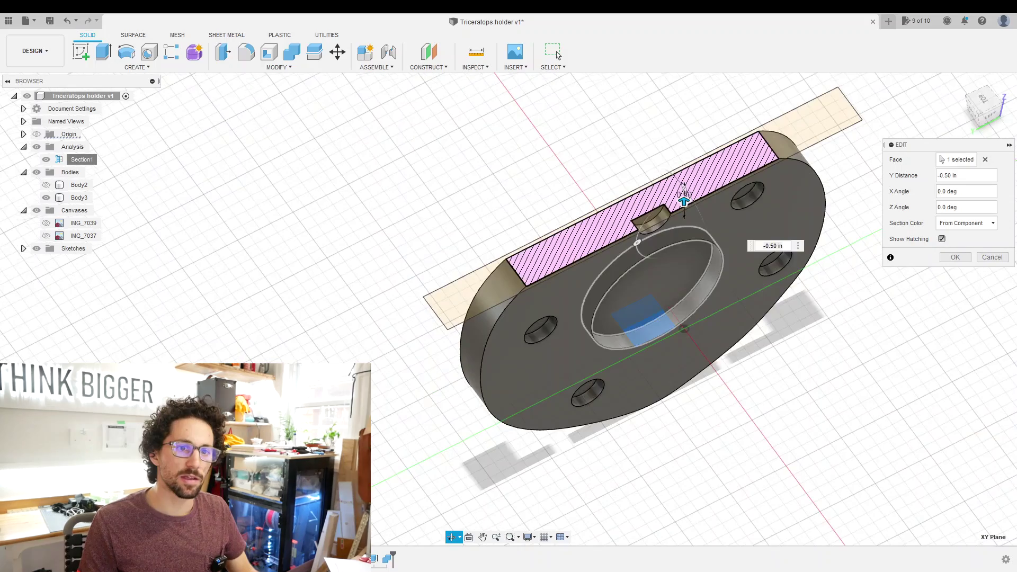
# Section the second plate at a Y distance of -0.50 in, try a PinDepth of 0.2 in, and settle on 0.15 in.
pyautogui.click(955, 257)
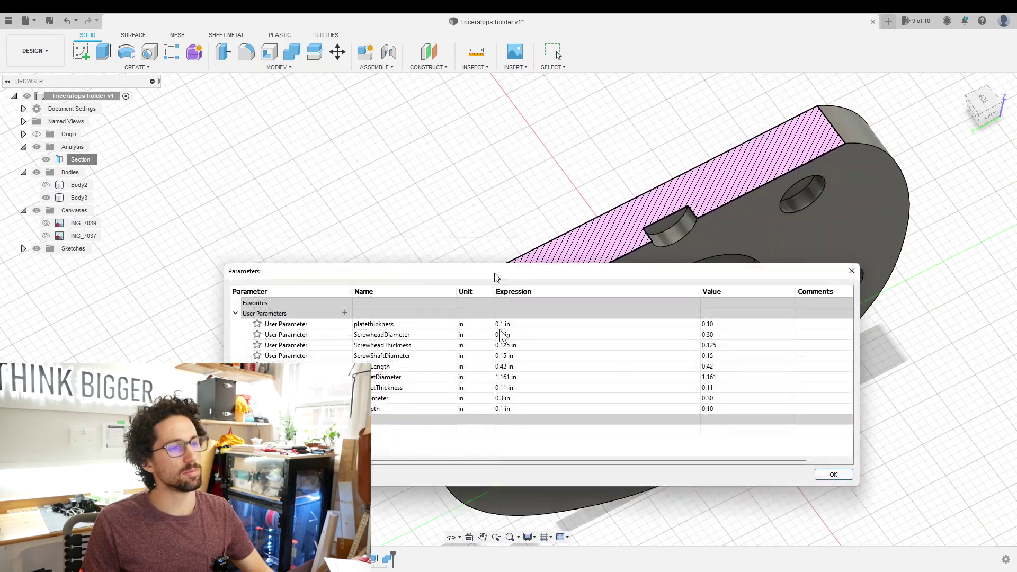
pyautogui.moveTo(495, 275); pyautogui.dragTo(504, 336)
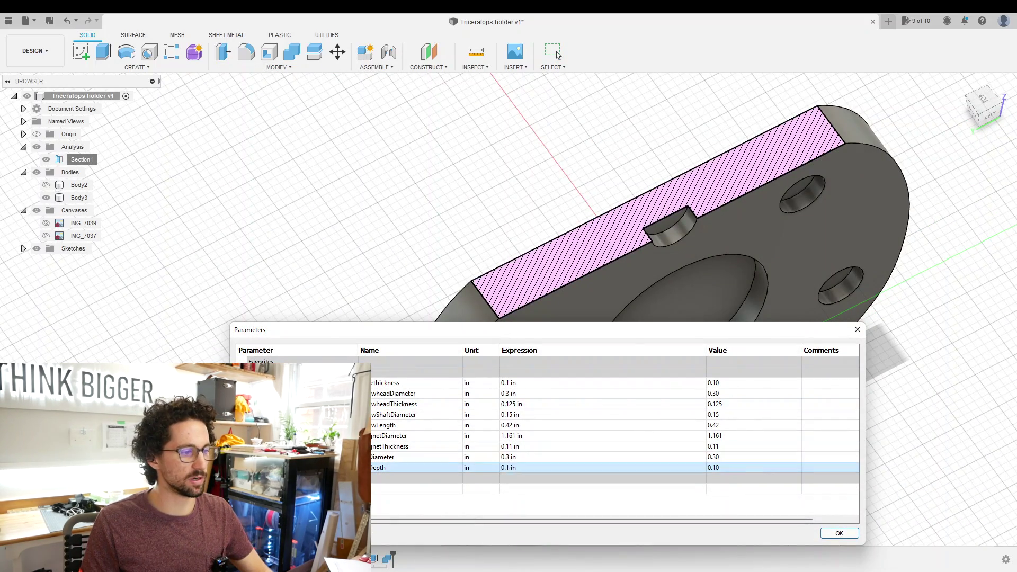
pyautogui.click(511, 467)
pyautogui.write('0.2')
pyautogui.press('Return')
pyautogui.click(513, 468)
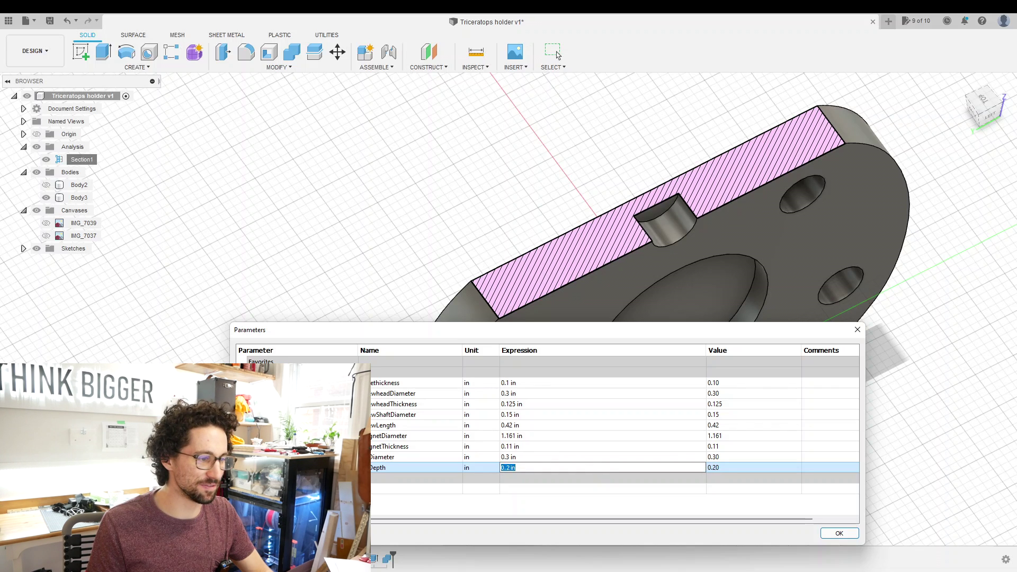
pyautogui.write('0.15')
pyautogui.press('Return')
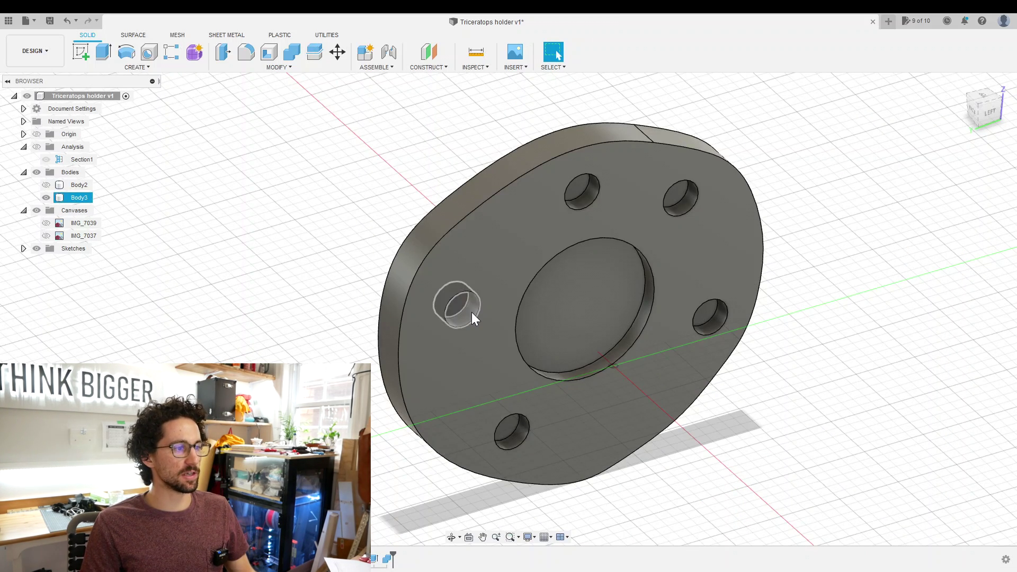
# Offset the cylindrical walls of all five pin holes in the second plate by -0.015 in for clearance.
pyautogui.click(471, 312)
pyautogui.keyDown('shift'); pyautogui.click(588, 191); pyautogui.keyUp('shift')
pyautogui.keyDown('shift'); pyautogui.click(686, 197); pyautogui.keyUp('shift')
pyautogui.keyDown('shift'); pyautogui.click(715, 315); pyautogui.keyUp('shift')
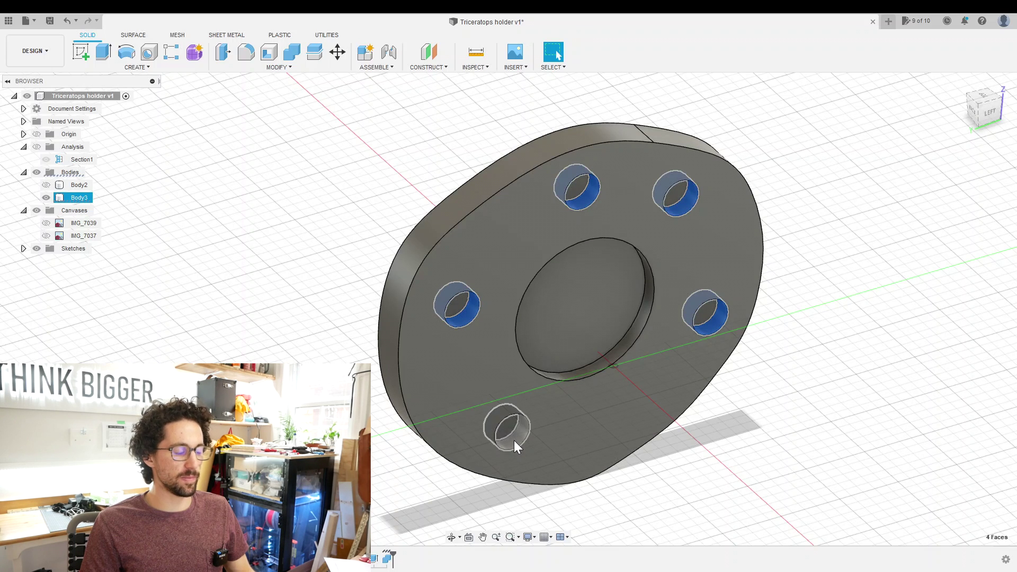
pyautogui.keyDown('shift'); pyautogui.click(514, 441); pyautogui.keyUp('shift')
pyautogui.rightClick(514, 441)
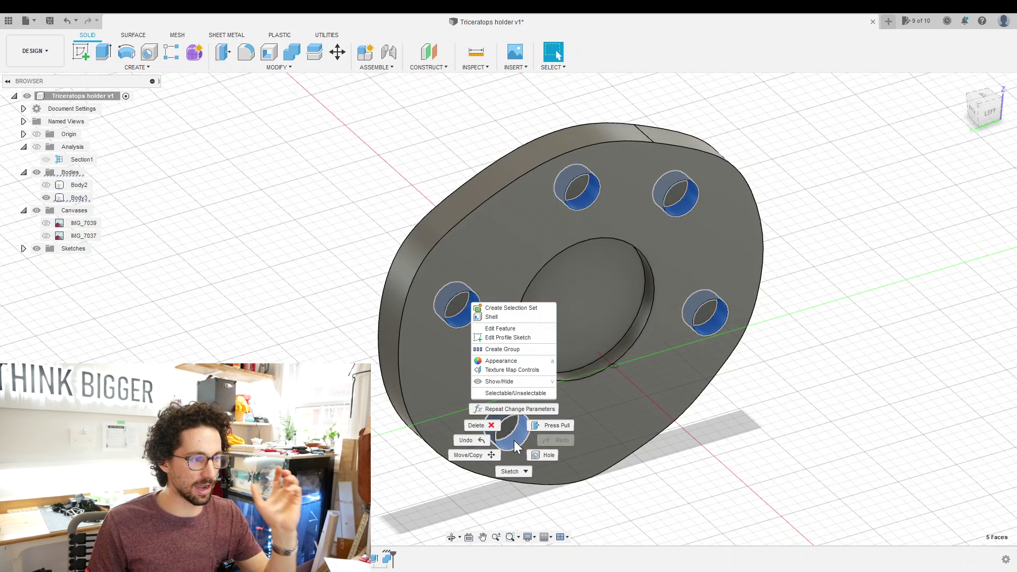
pyautogui.click(545, 427)
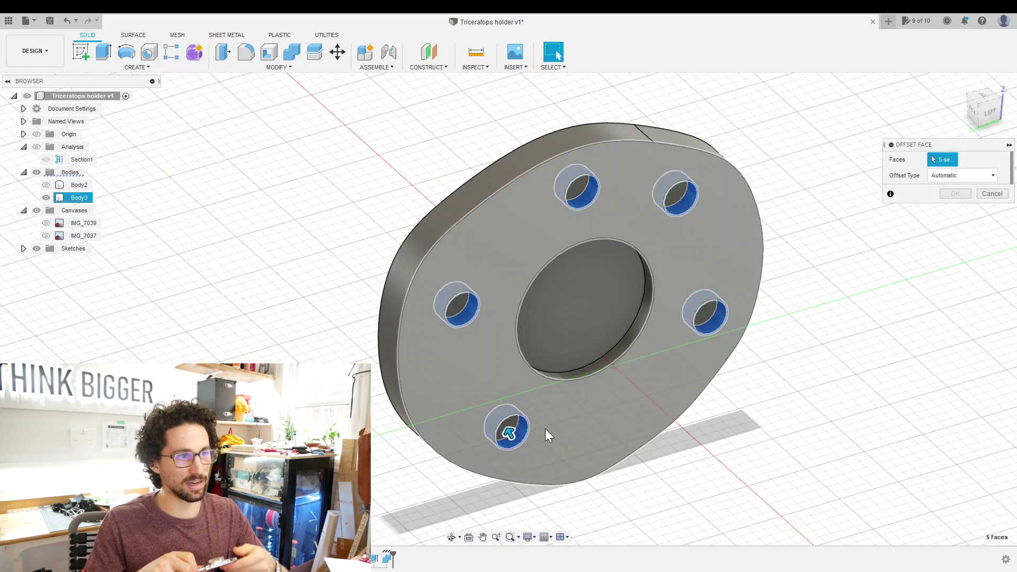
pyautogui.press('BackSpace')
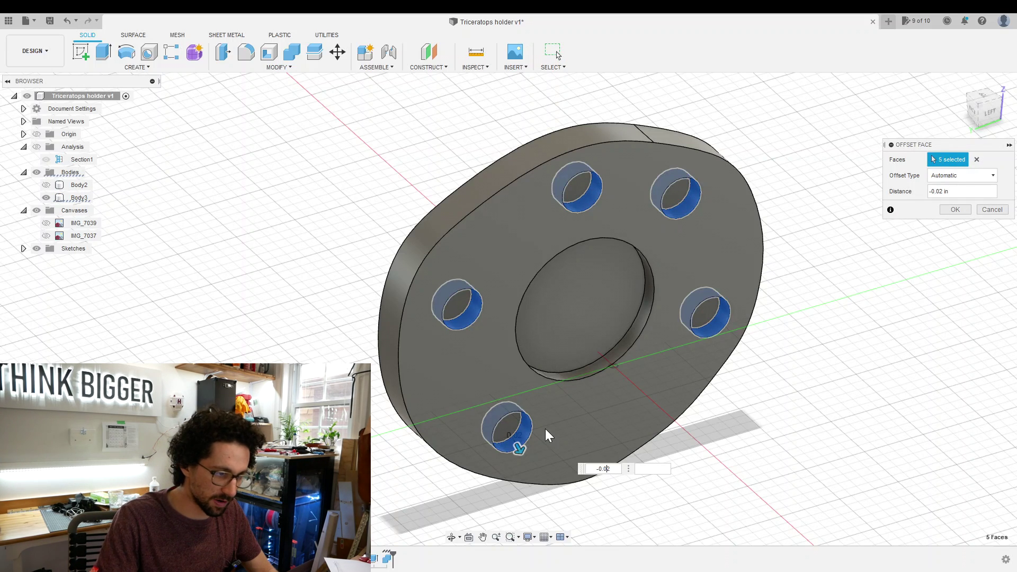
pyautogui.write('15')
pyautogui.press('Return')
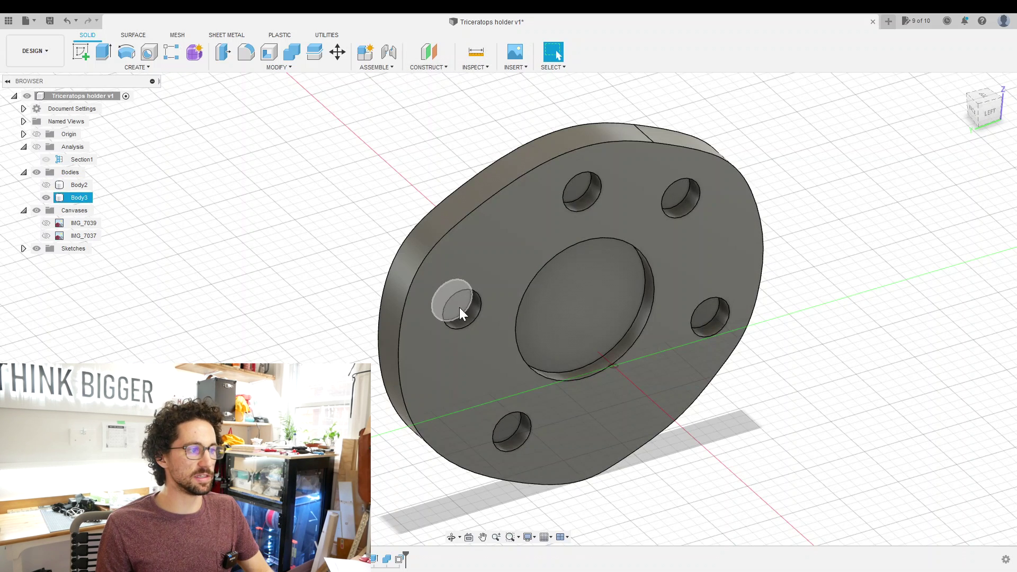
# Offset the bottom faces of all five pin holes in the second plate by -0.03 in and show the tabbed plate.
pyautogui.click(459, 307)
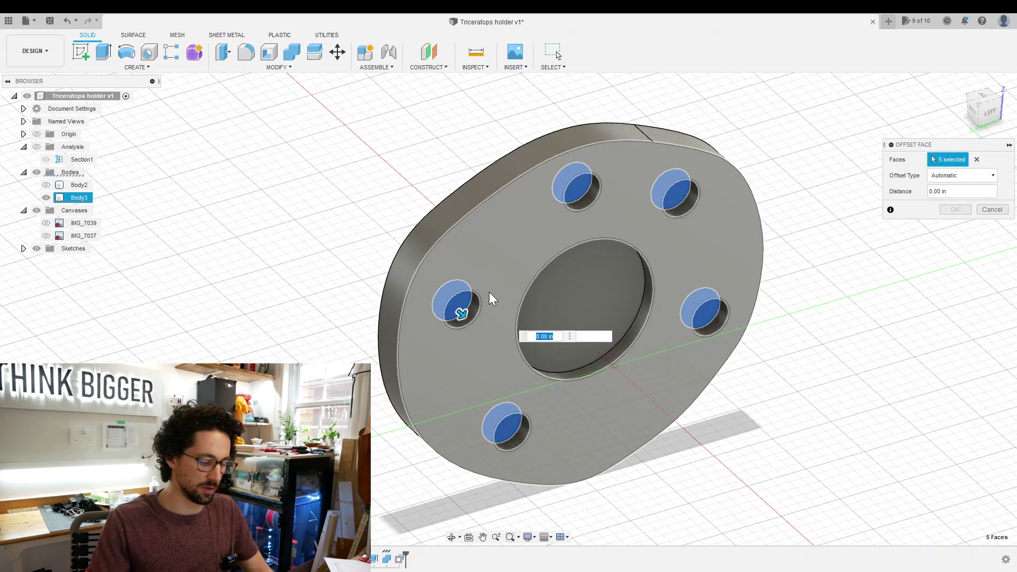
pyautogui.write('-.015')
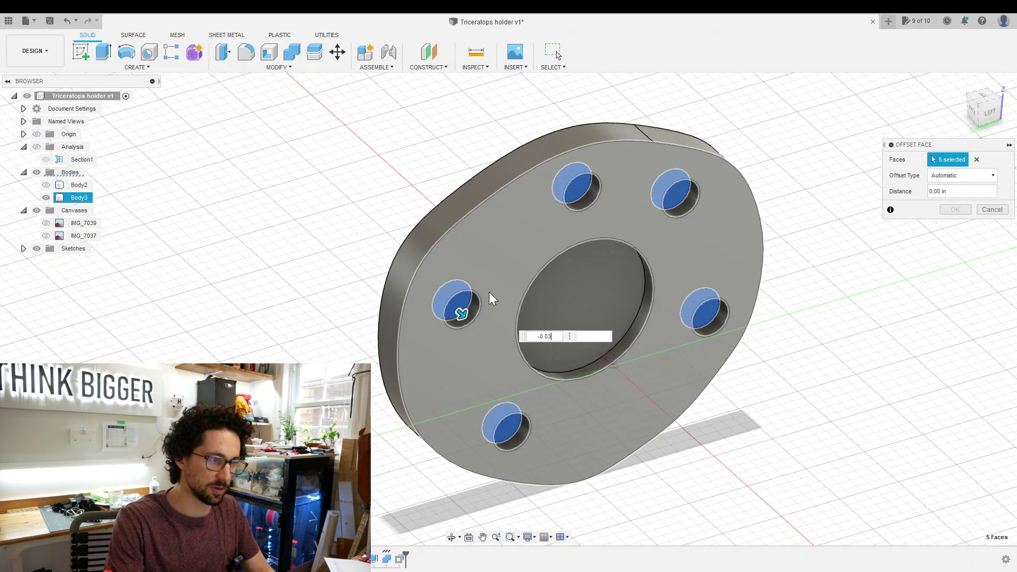
pyautogui.press('Return')
pyautogui.click(46, 185)
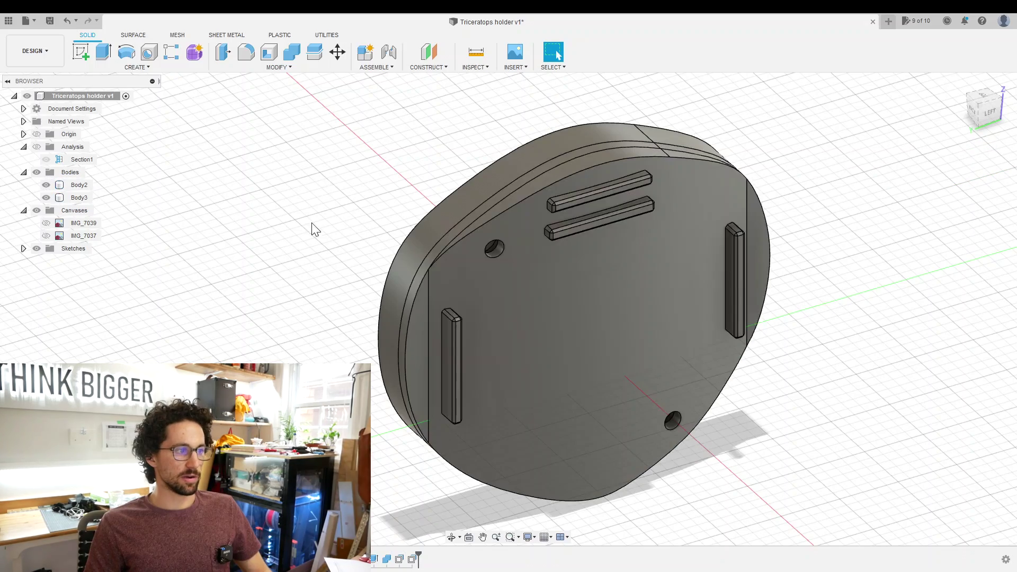
# Start a sketch on a new horizontal construction plane through the plates and project the second plate's outer face edge.
pyautogui.keyDown('shift'); pyautogui.moveTo(312, 230); pyautogui.dragTo(413, 221, button='middle'); pyautogui.keyUp('shift')
pyautogui.keyDown('shift'); pyautogui.moveTo(808, 274); pyautogui.dragTo(742, 283, button='middle'); pyautogui.keyUp('shift')
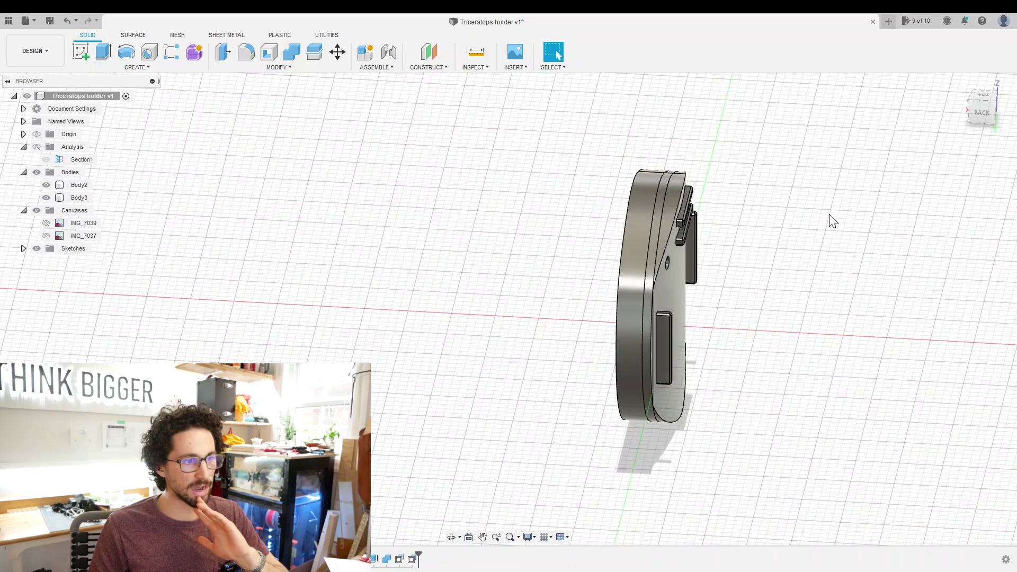
pyautogui.keyDown('shift'); pyautogui.moveTo(814, 216); pyautogui.dragTo(564, 256, button='middle'); pyautogui.keyUp('shift')
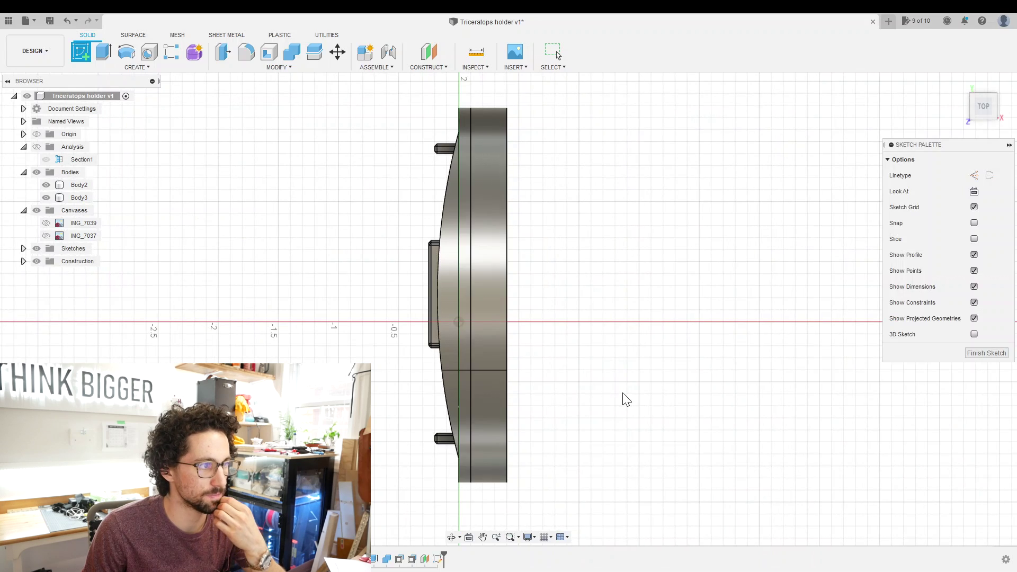
pyautogui.press('p')
pyautogui.click(444, 300)
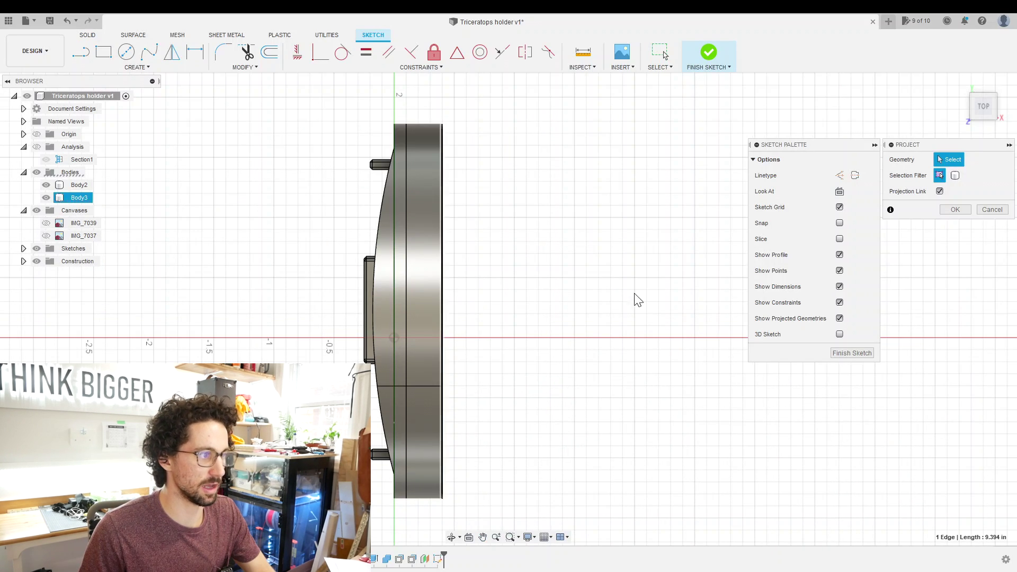
pyautogui.click(954, 210)
# Draw a horizontal construction line 1.64/2 in long, perpendicular outward from the projected edge's midpoint.
pyautogui.press('l')
pyautogui.click(973, 176)
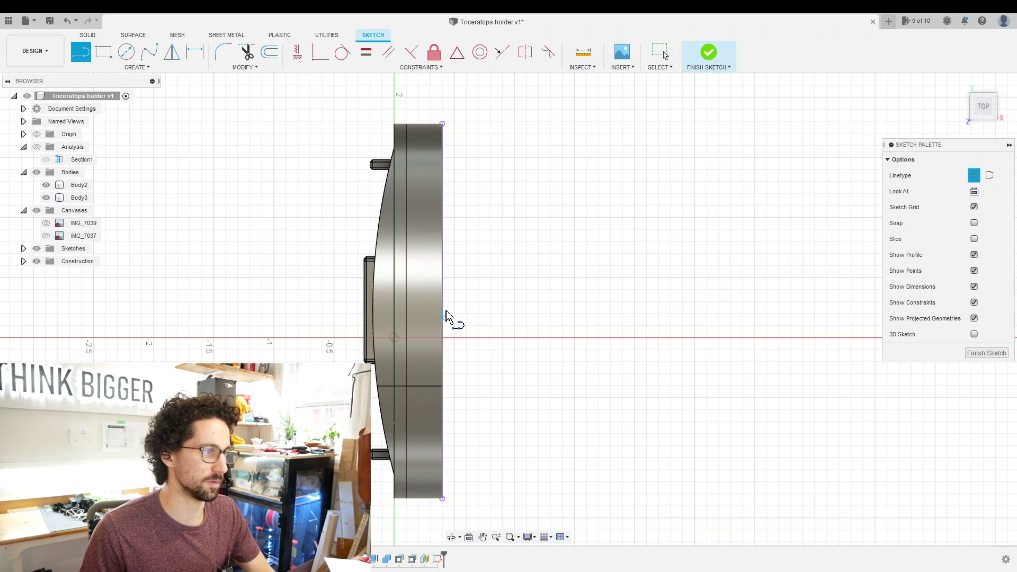
pyautogui.click(443, 312)
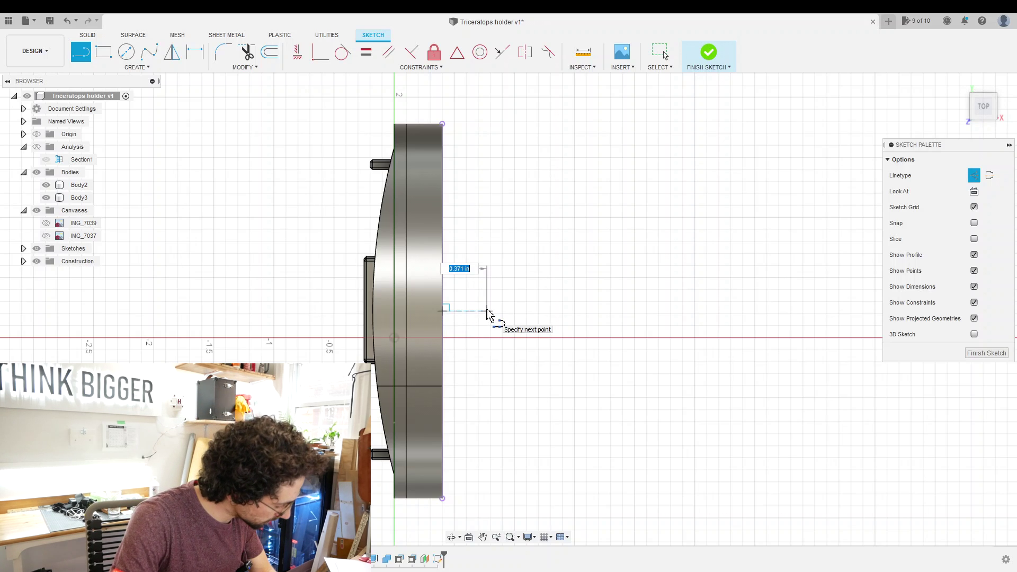
pyautogui.write('1.64')
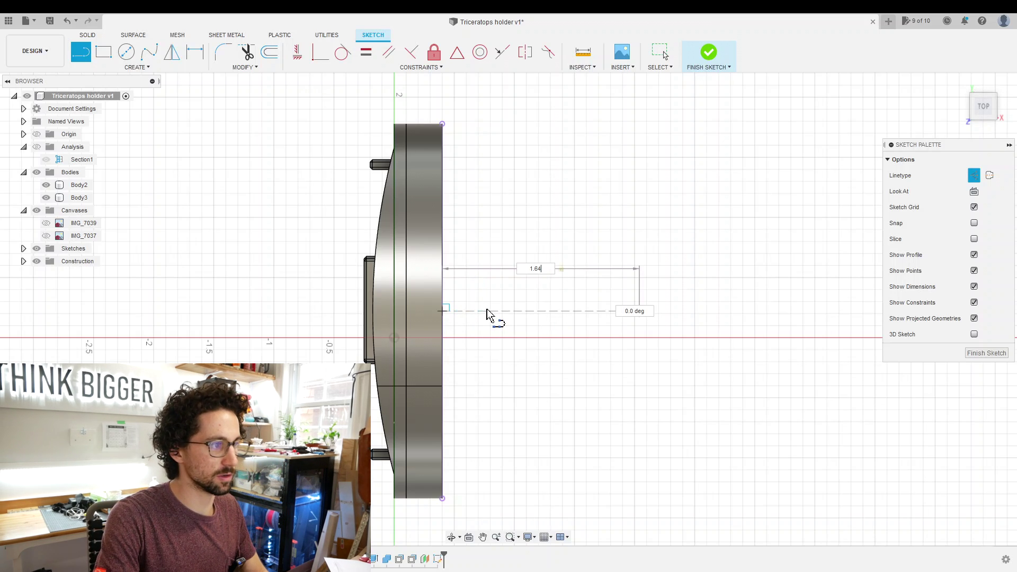
pyautogui.write('2')
pyautogui.press('Return')
# Draw a 1.64 in diameter circle centred on the construction line's outer end.
pyautogui.press('c')
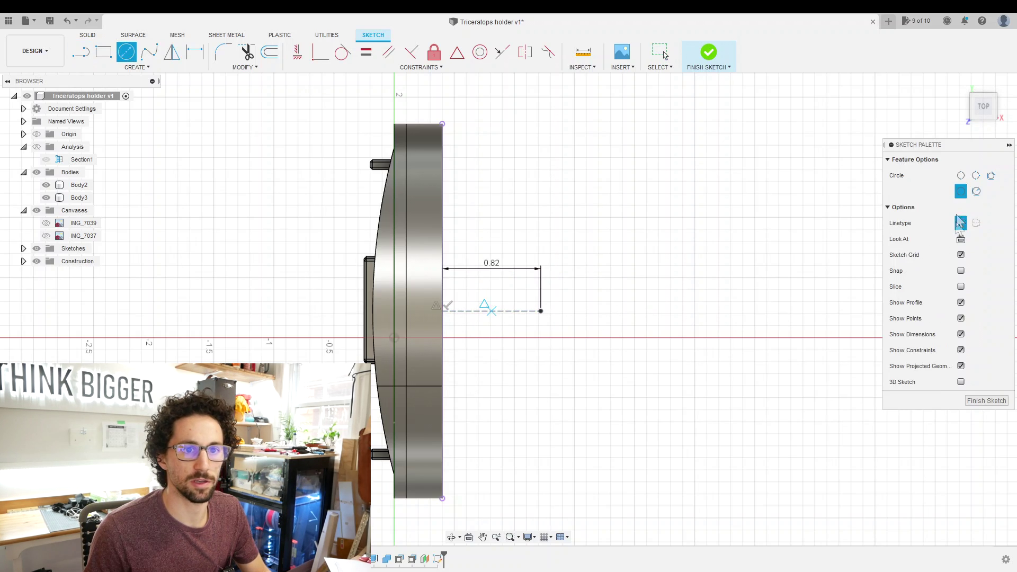
pyautogui.click(540, 311)
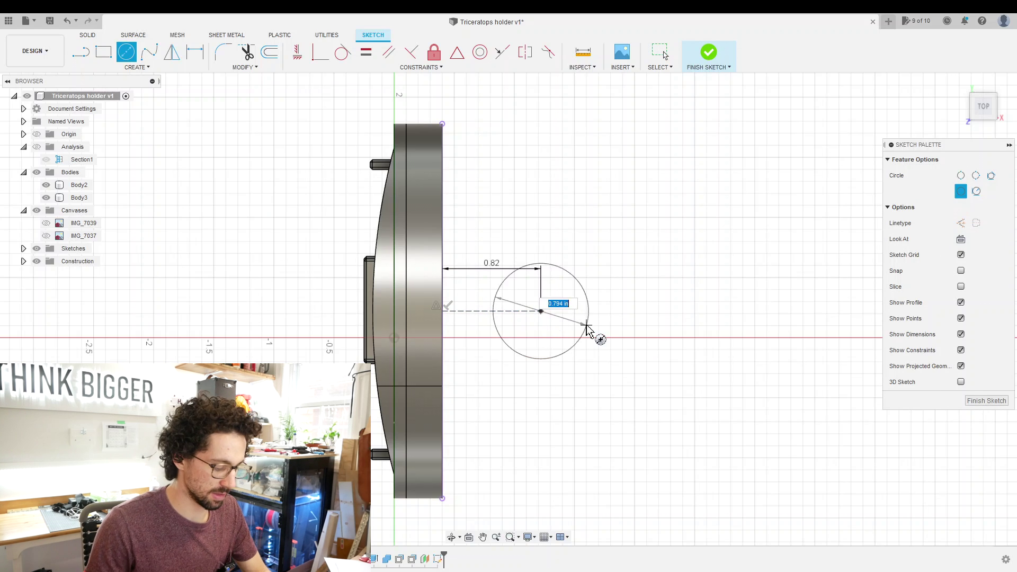
pyautogui.write('1.64')
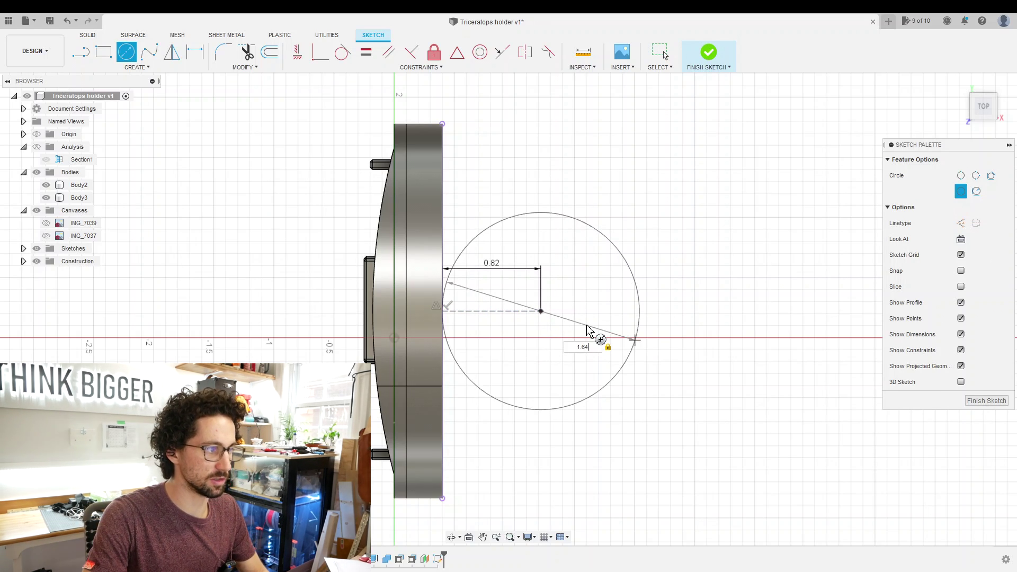
pyautogui.press('Return')
# Extrude the circle symmetrically as a new body with a distance of 3.5 in.
pyautogui.keyDown('shift'); pyautogui.moveTo(585, 334); pyautogui.dragTo(544, 368, button='middle'); pyautogui.keyUp('shift')
pyautogui.rightClick(545, 367)
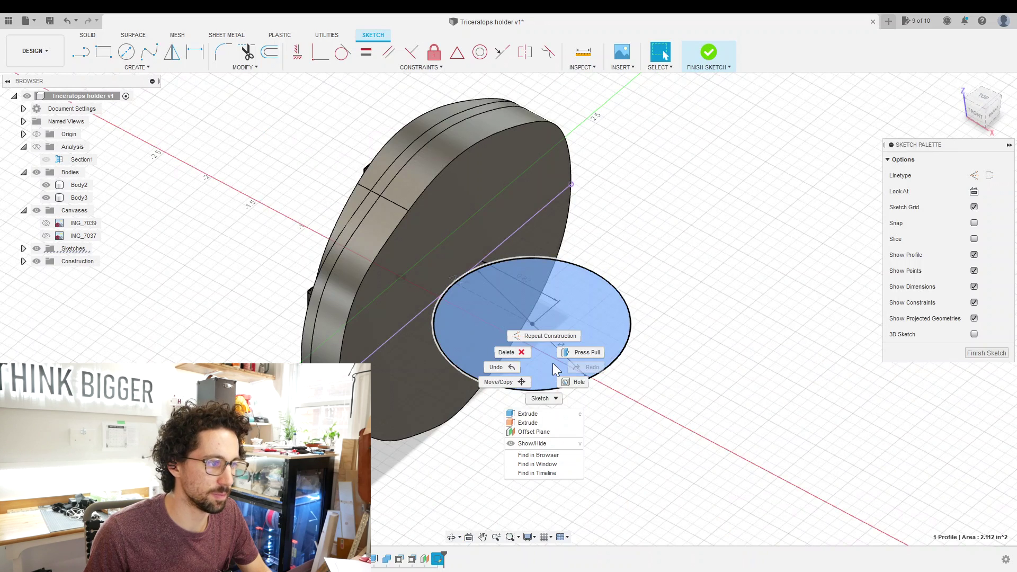
pyautogui.click(547, 414)
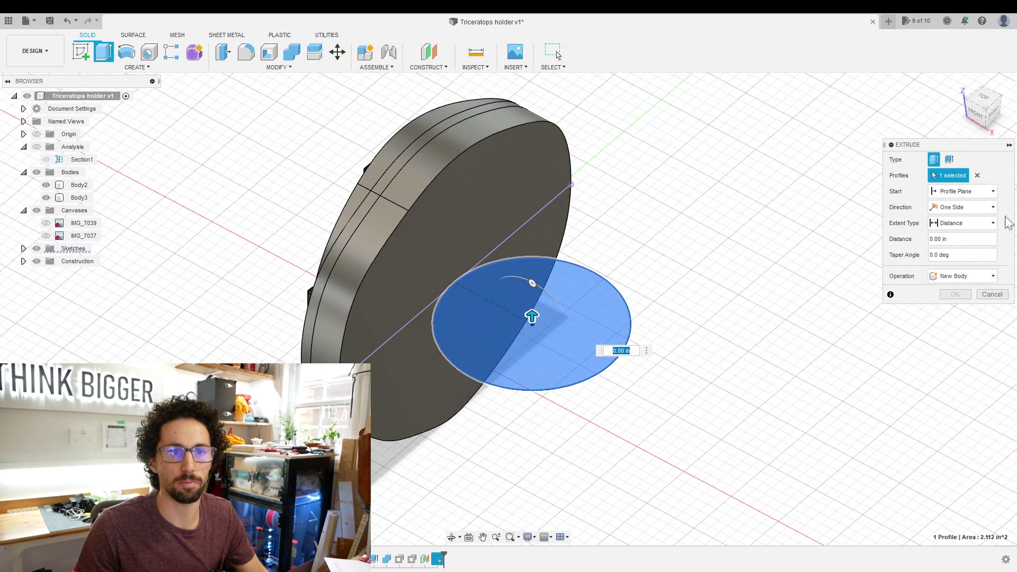
pyautogui.click(993, 207)
pyautogui.click(953, 240)
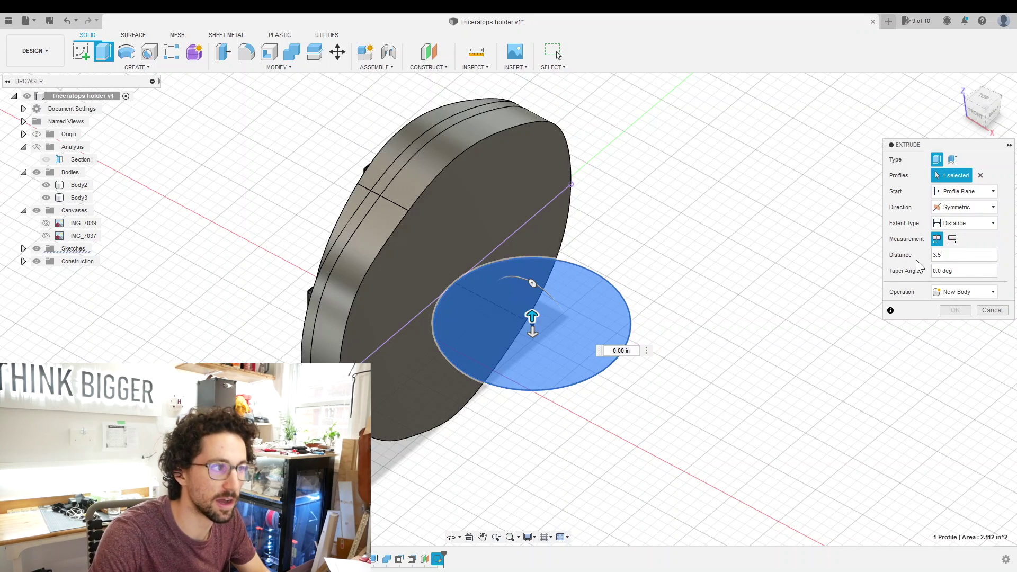
pyautogui.write('3.5')
pyautogui.press('Return')
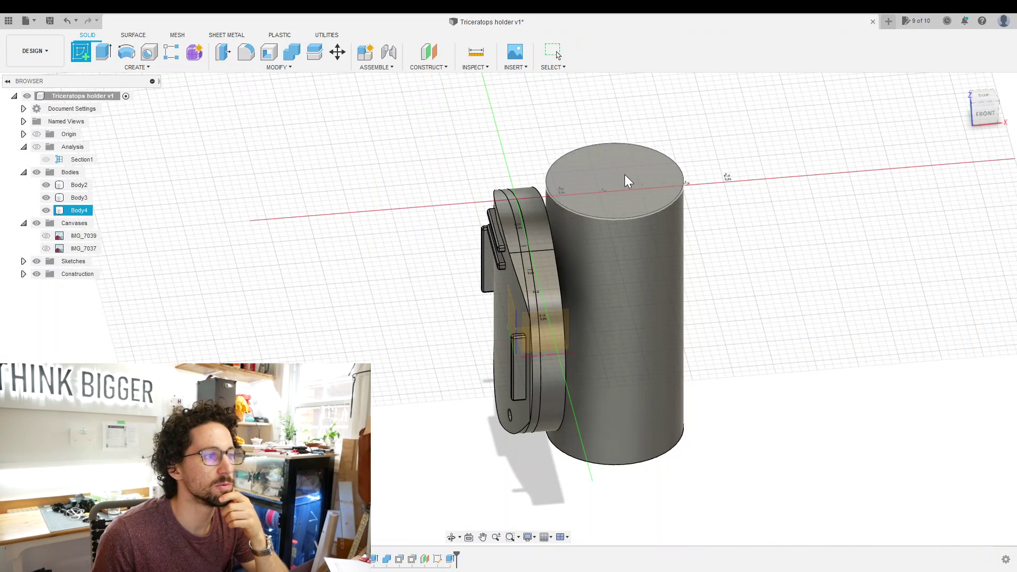
# Sketch on the cylinder's top face, project its rim and offset the circle outward by 0.15 in.
pyautogui.click(628, 178)
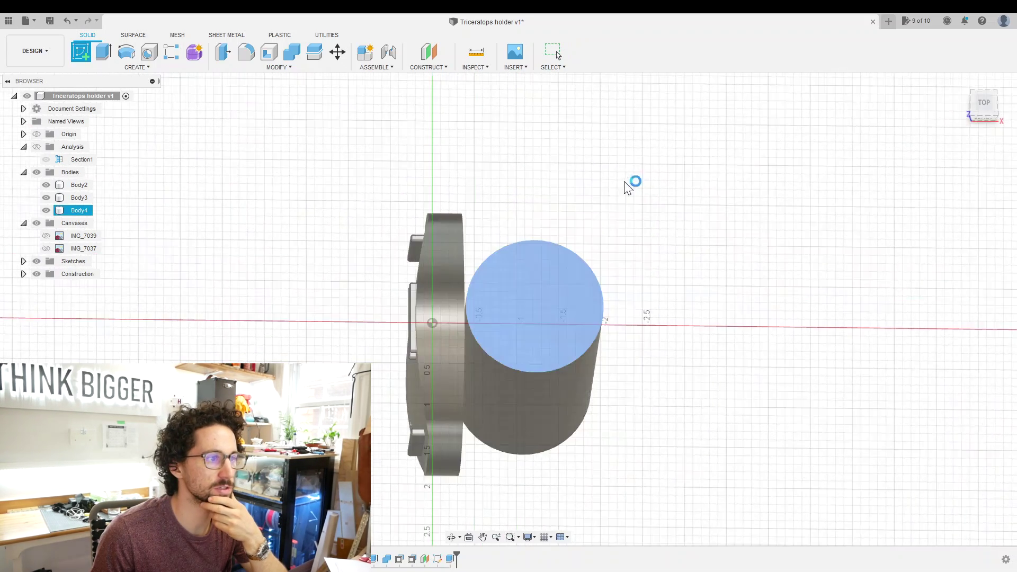
pyautogui.press('p')
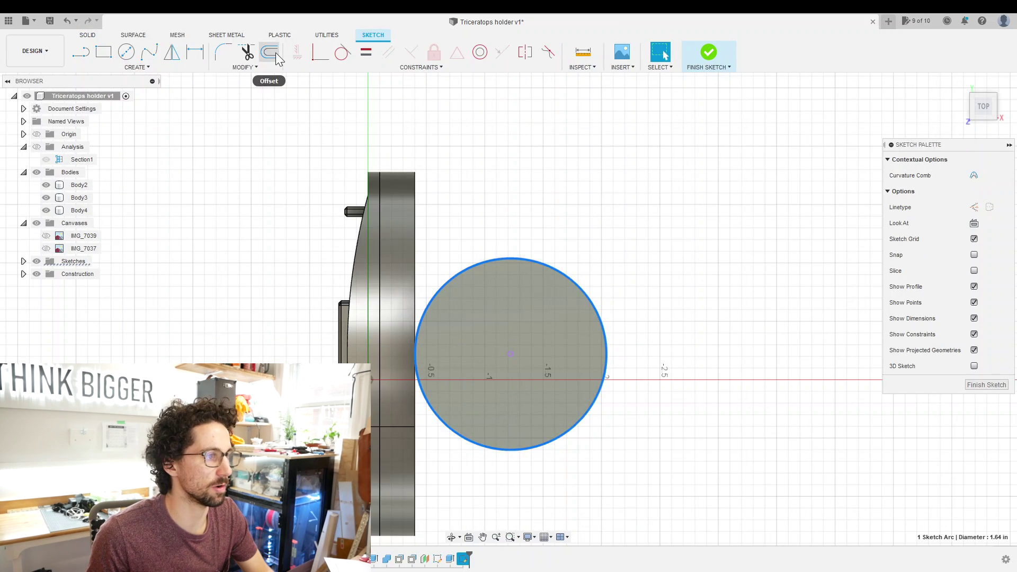
pyautogui.click(275, 54)
pyautogui.press('o')
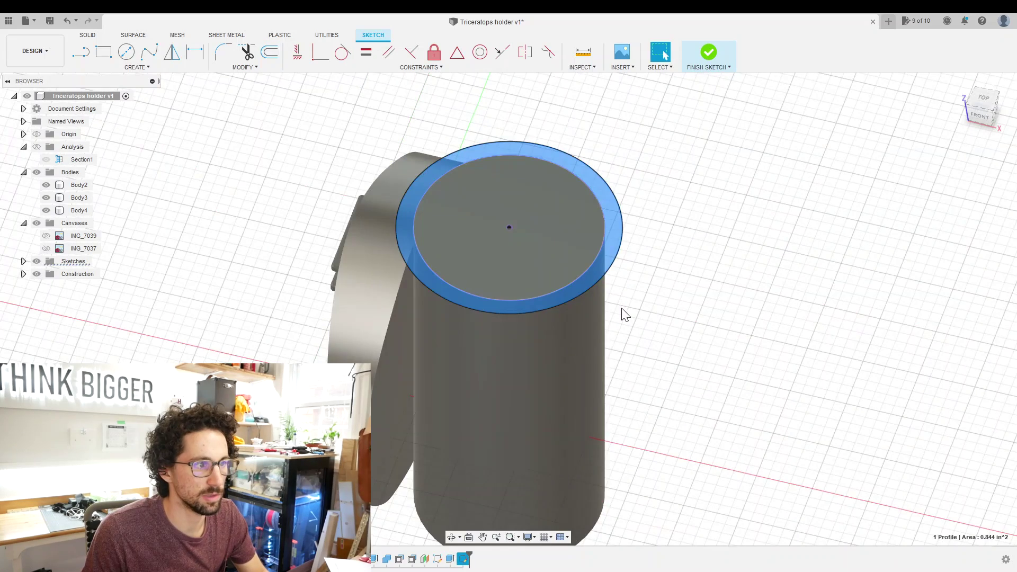
# Extrude the ring along the cylinder into a new tube body, hiding the solid cylinder, and construct a plane through the tube's axis.
pyautogui.press('e')
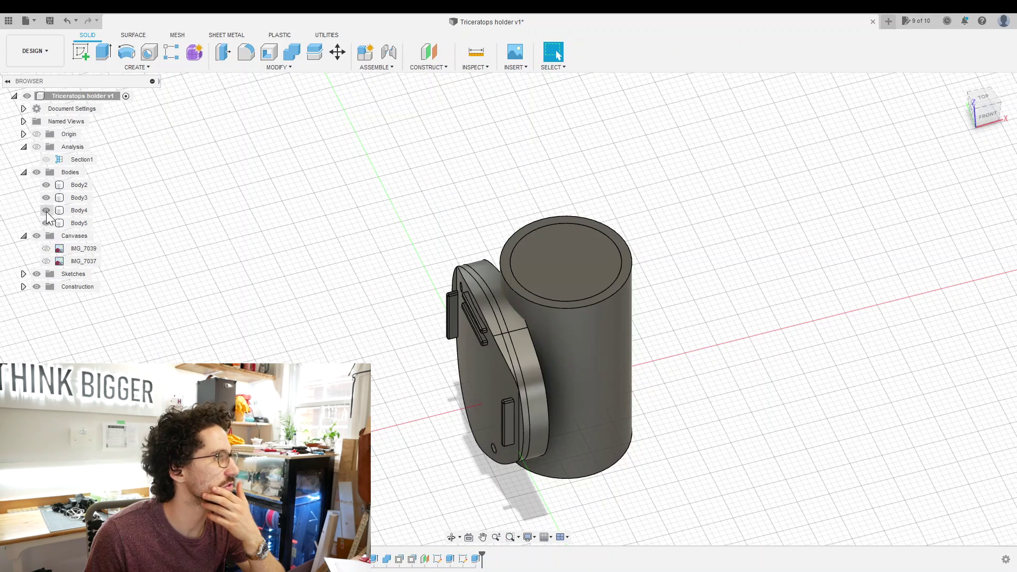
pyautogui.click(47, 214)
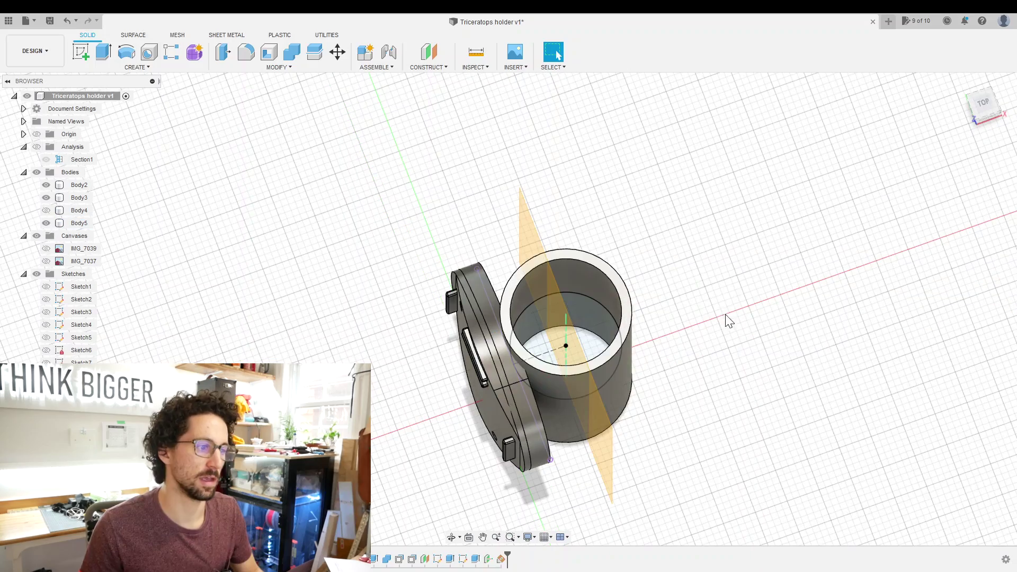
pyautogui.moveTo(716, 285); pyautogui.dragTo(704, 276)
pyautogui.press('Escape')
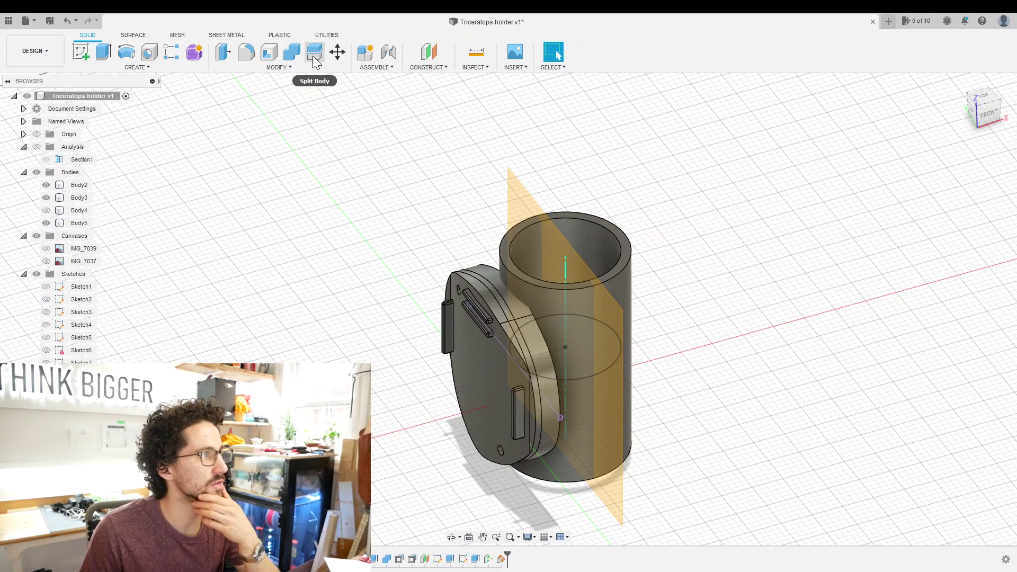
# Split the tube lengthwise with the construction plane through its axis and remove the half facing away from the plates.
pyautogui.press('Return')
pyautogui.click(626, 278)
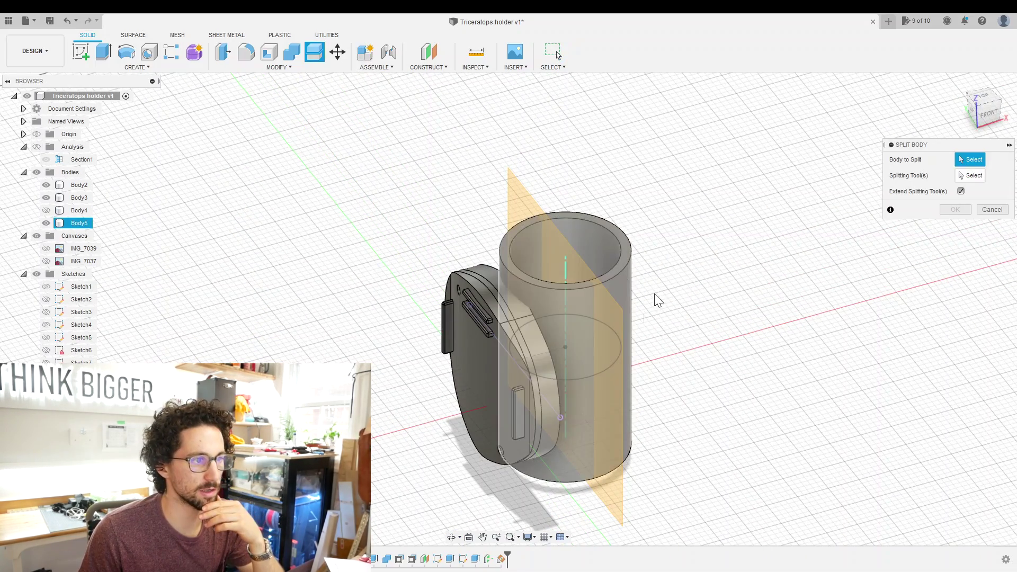
pyautogui.click(972, 176)
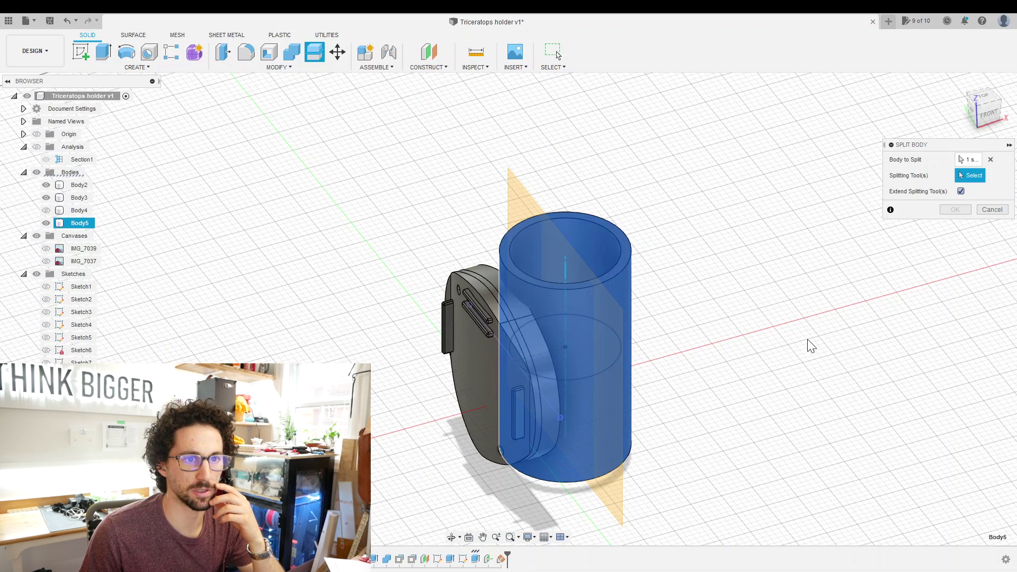
pyautogui.click(618, 492)
pyautogui.press('Return')
pyautogui.rightClick(87, 223)
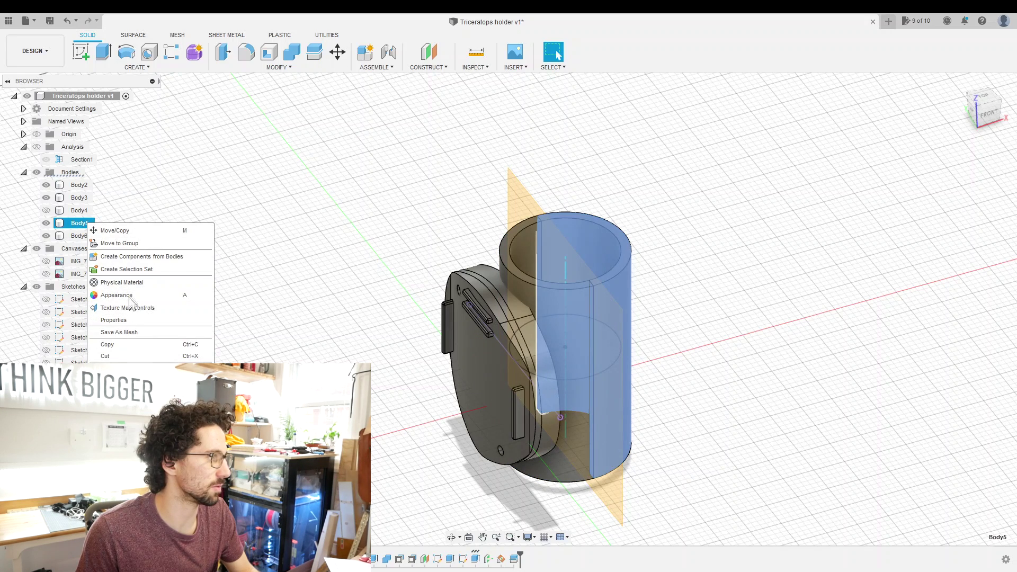
pyautogui.click(113, 380)
# Hide the tabbed plate and use Combine on the half tube and the second plate.
pyautogui.keyDown('shift'); pyautogui.moveTo(705, 348); pyautogui.dragTo(658, 354, button='middle'); pyautogui.keyUp('shift')
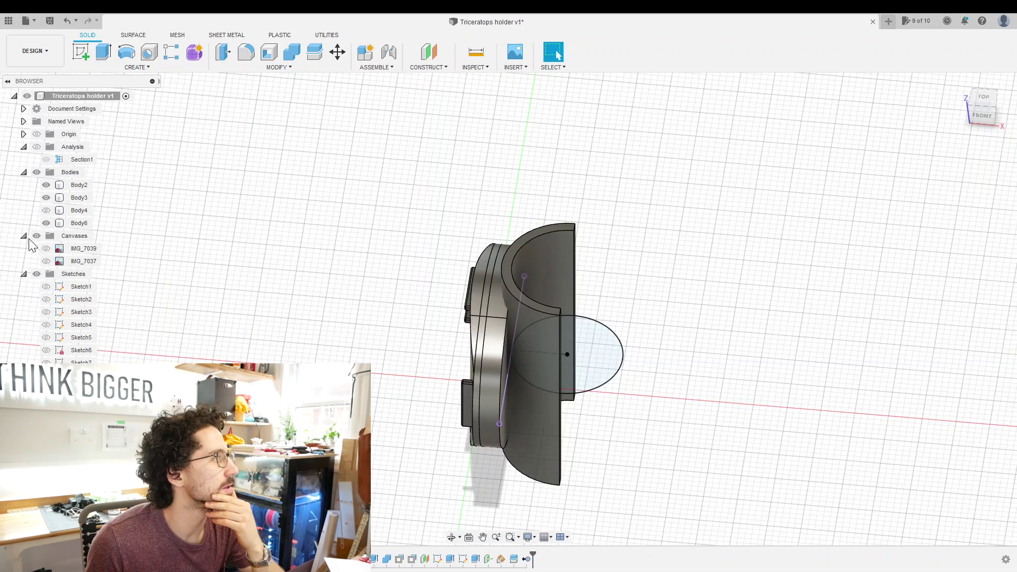
pyautogui.click(47, 186)
pyautogui.keyDown('shift'); pyautogui.moveTo(312, 286); pyautogui.dragTo(461, 318, button='middle'); pyautogui.keyUp('shift')
pyautogui.click(973, 119)
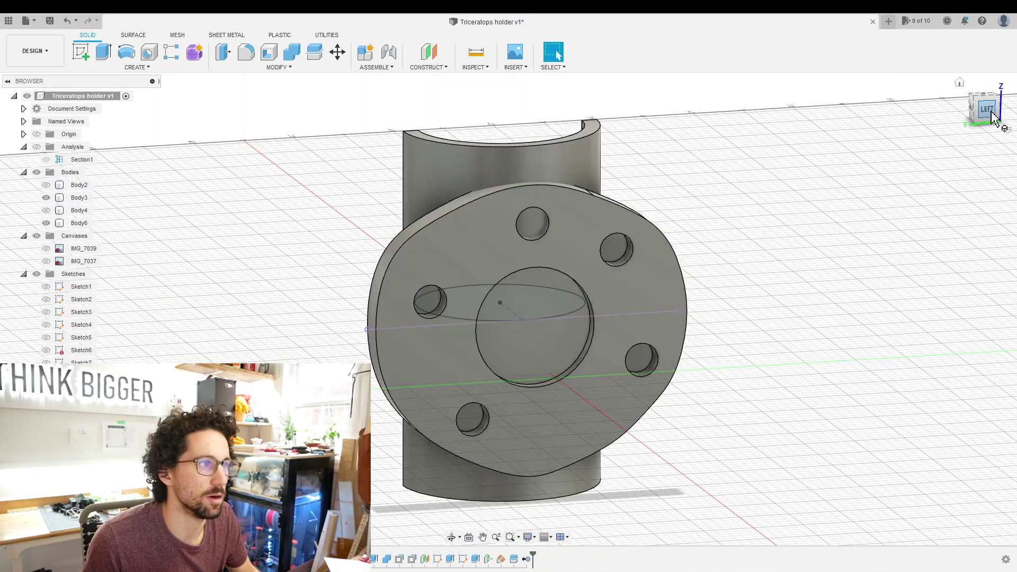
pyautogui.keyDown('shift'); pyautogui.moveTo(809, 247); pyautogui.dragTo(805, 273, button='middle'); pyautogui.keyUp('shift')
pyautogui.moveTo(728, 241); pyautogui.dragTo(638, 203, button='middle')
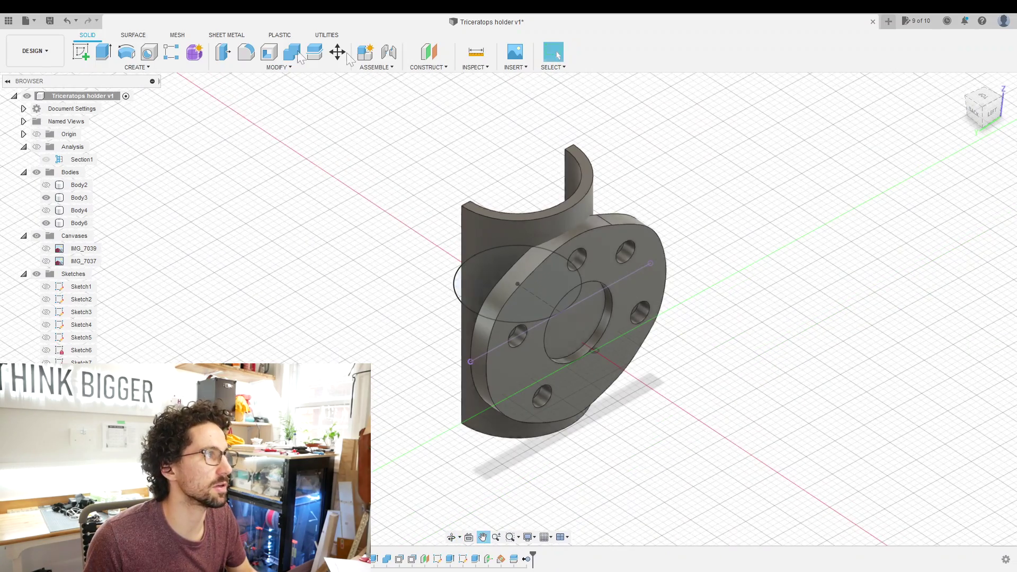
pyautogui.click(292, 53)
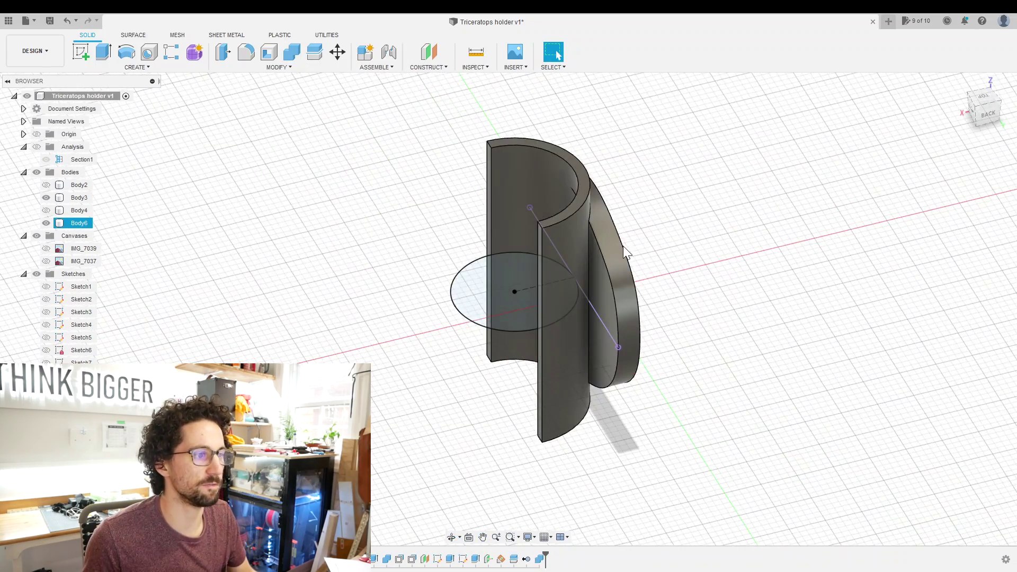
# Fillet the two vertical edges where the half tube meets the second plate with a 0.2 in radius.
pyautogui.click(245, 51)
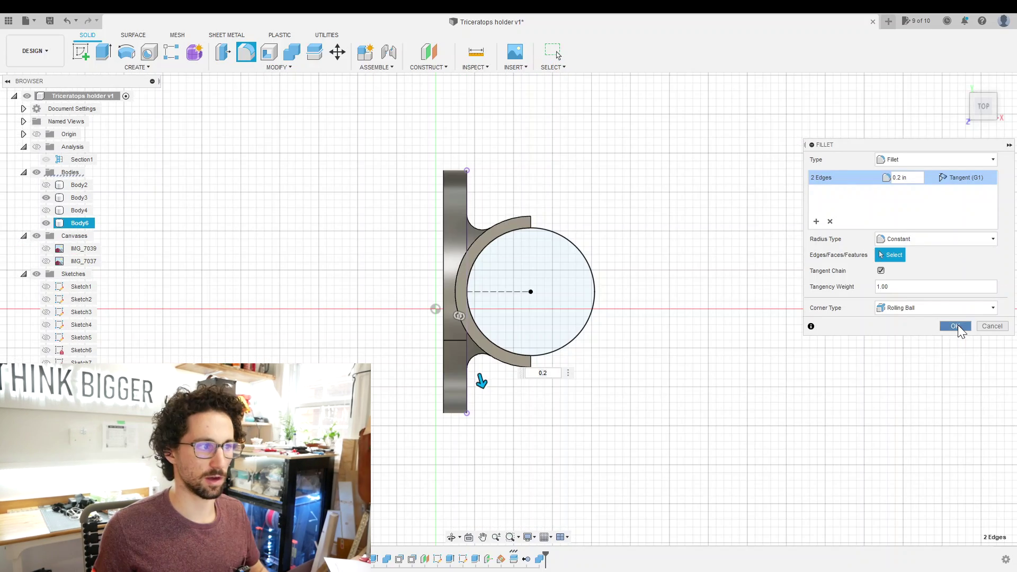
pyautogui.click(955, 326)
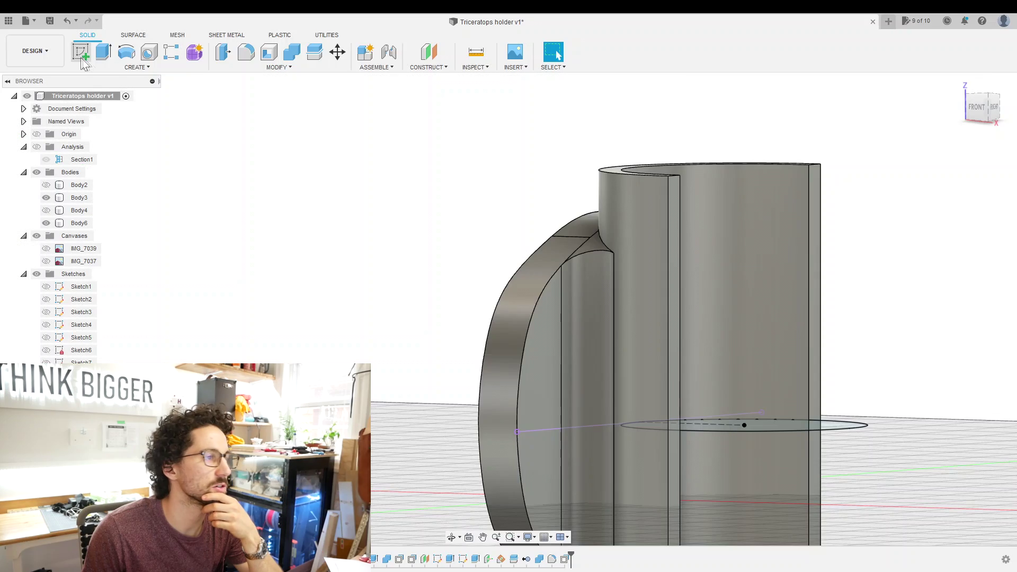
# Sketch a 0.20 by 0.40 in rectangle outward from the upper outer corner of the half tube's cut face, with a 0.05 in inward offset.
pyautogui.click(82, 53)
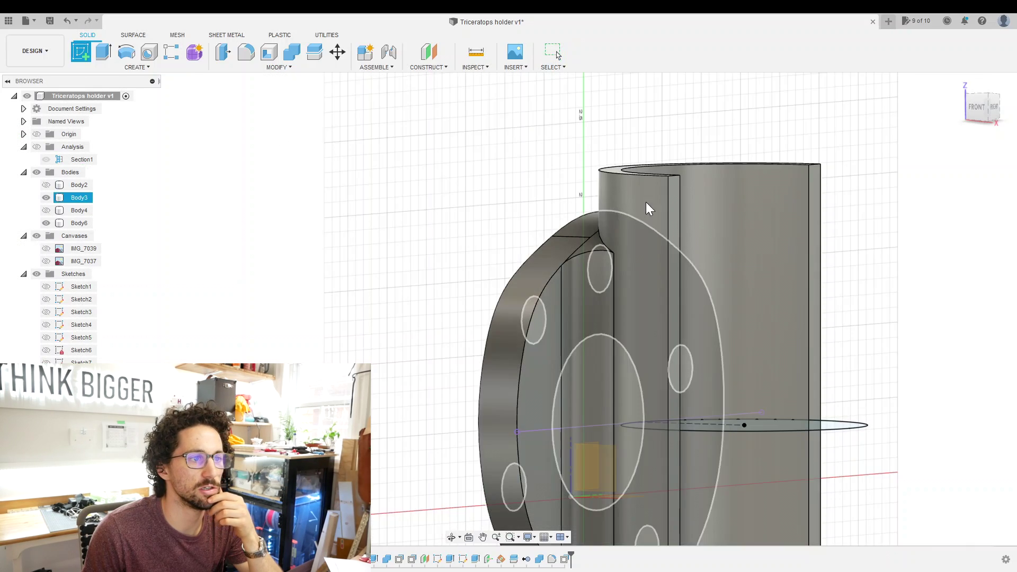
pyautogui.click(674, 209)
pyautogui.press('r')
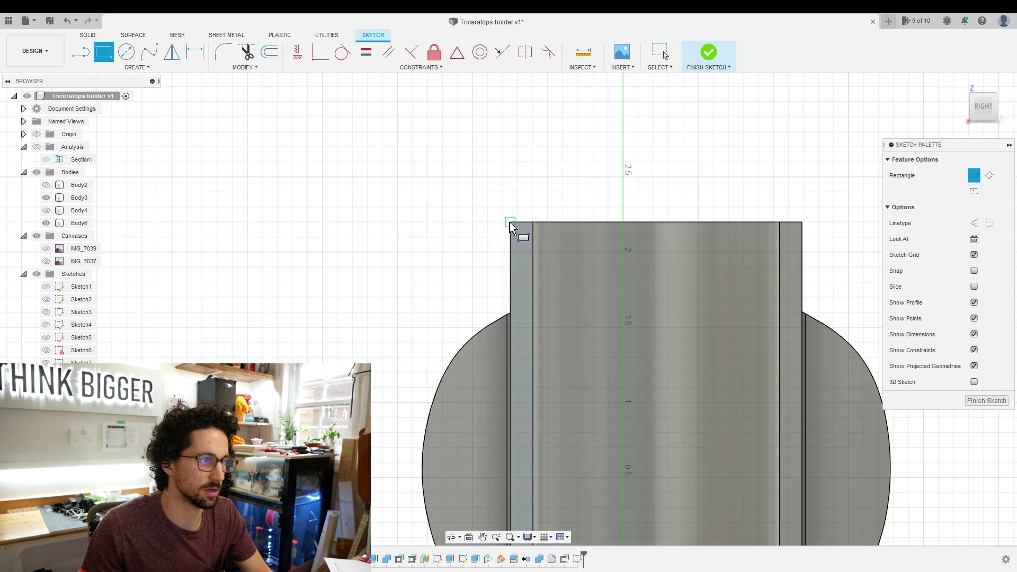
pyautogui.click(510, 222)
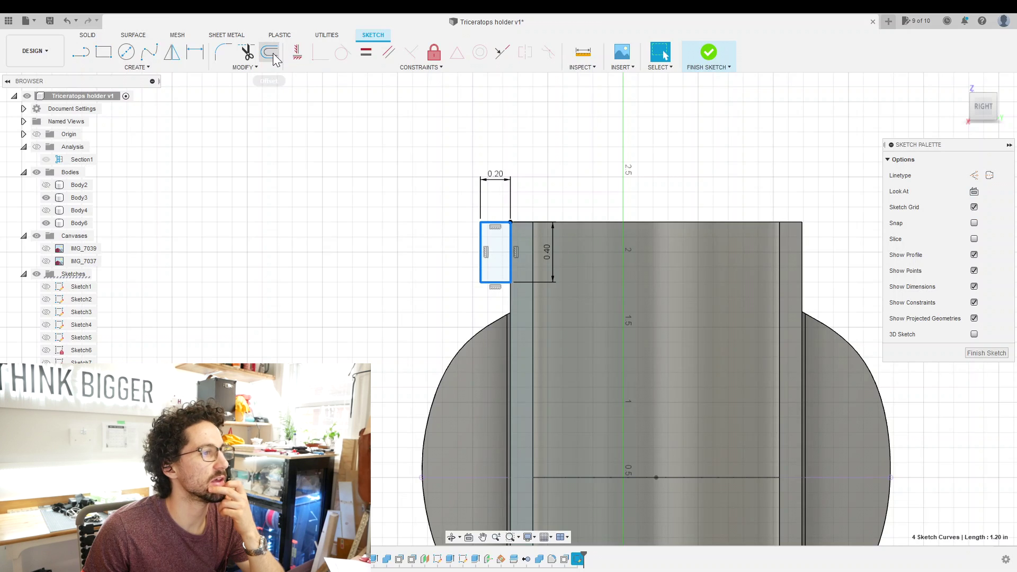
pyautogui.click(271, 52)
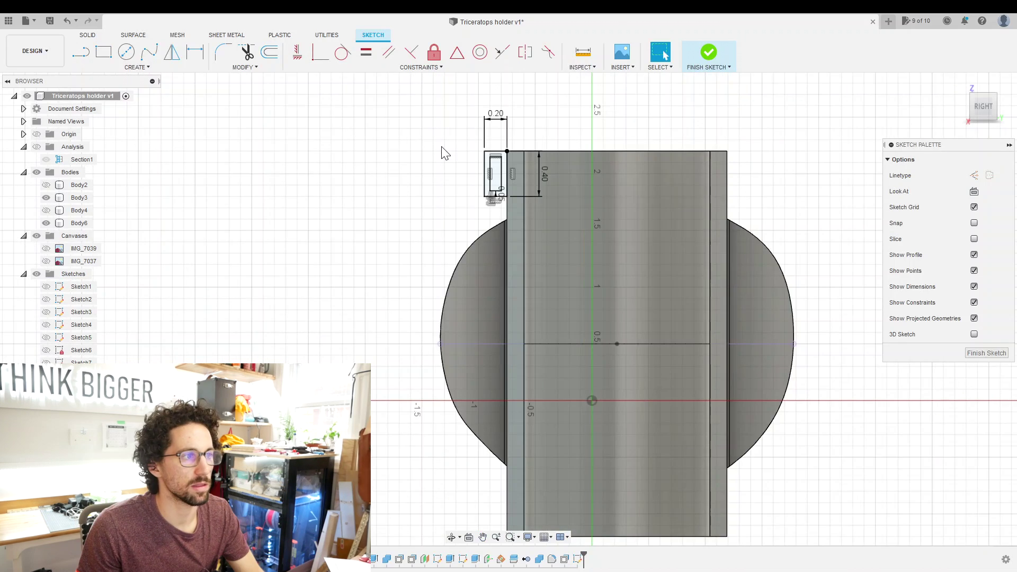
# Finish the sketch and sweep its rectangular frame profile along the half tube's outer rim edge, with the path distance set to 0.1.
pyautogui.keyDown('shift'); pyautogui.moveTo(443, 149); pyautogui.dragTo(474, 193, button='middle'); pyautogui.keyUp('shift')
pyautogui.scroll(3, 472, 192)
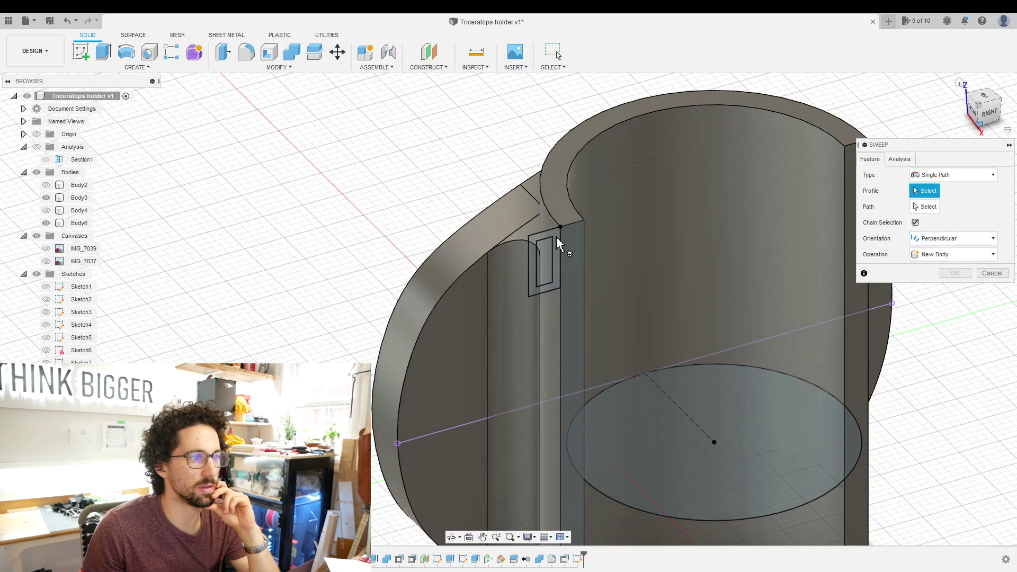
pyautogui.click(554, 237)
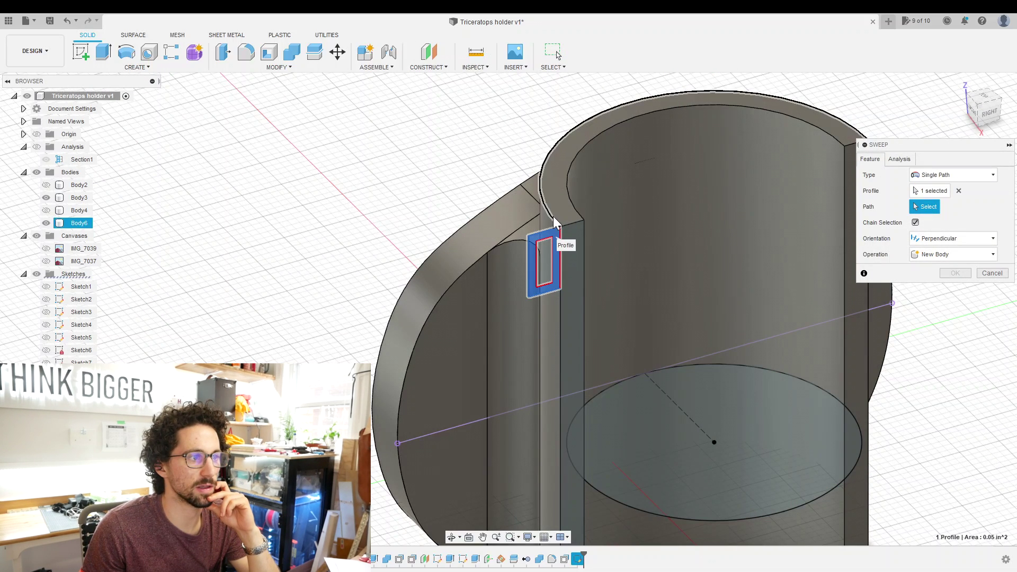
pyautogui.click(688, 91)
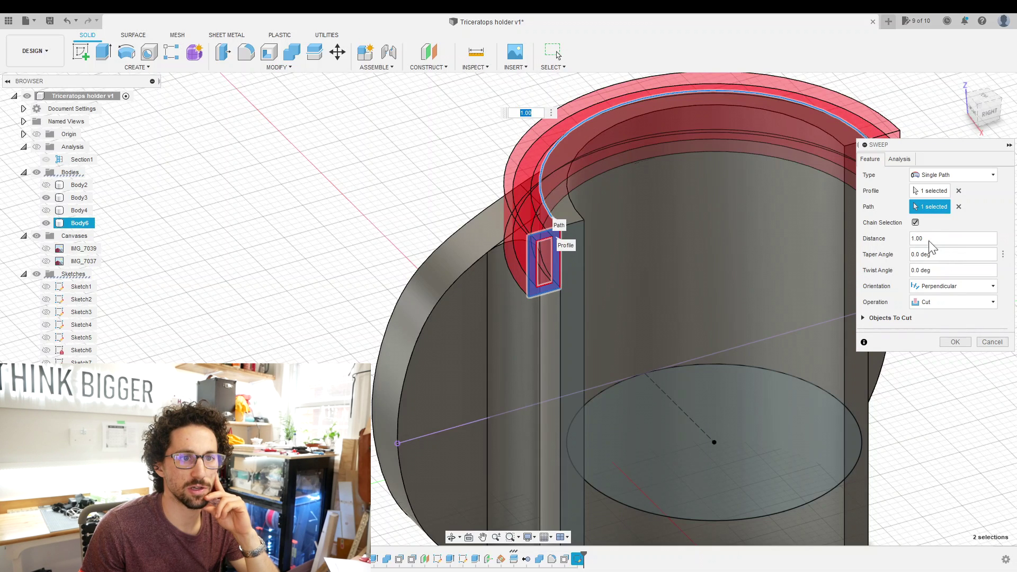
pyautogui.click(910, 238)
pyautogui.write('0.1')
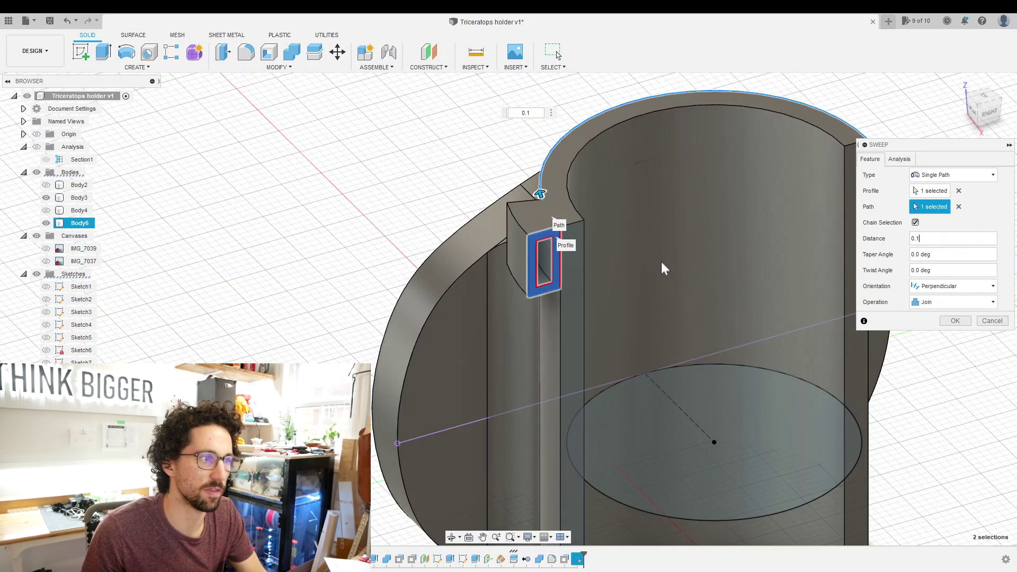
pyautogui.keyDown('shift'); pyautogui.moveTo(667, 265); pyautogui.dragTo(721, 270, button='middle'); pyautogui.keyUp('shift')
pyautogui.scroll(-5, 551, 205)
pyautogui.press('Return')
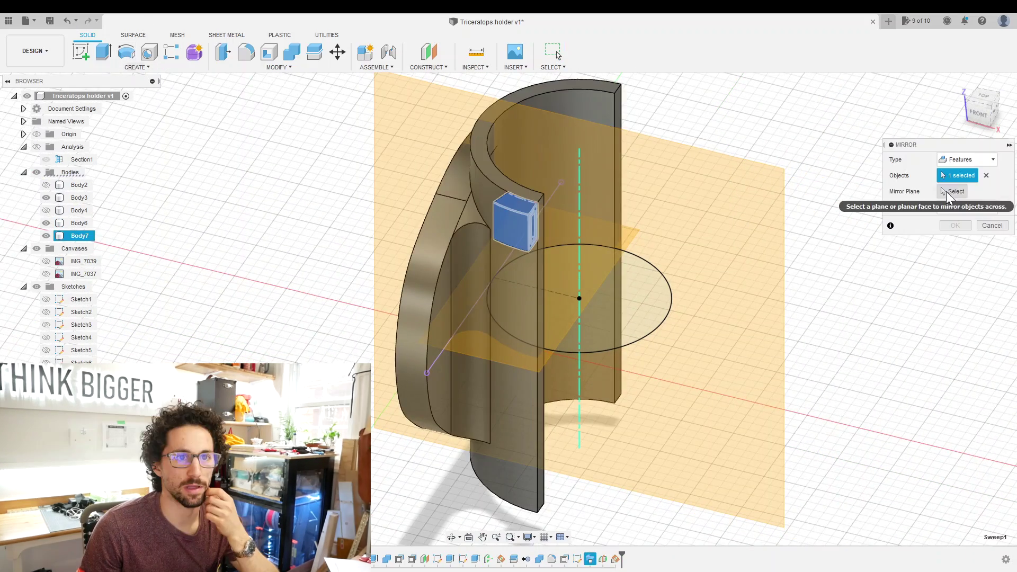
# Mirror the swept loop across the vertical mid-plane and across the horizontal plane to repeat it at the half tube's other corners.
pyautogui.click(804, 301)
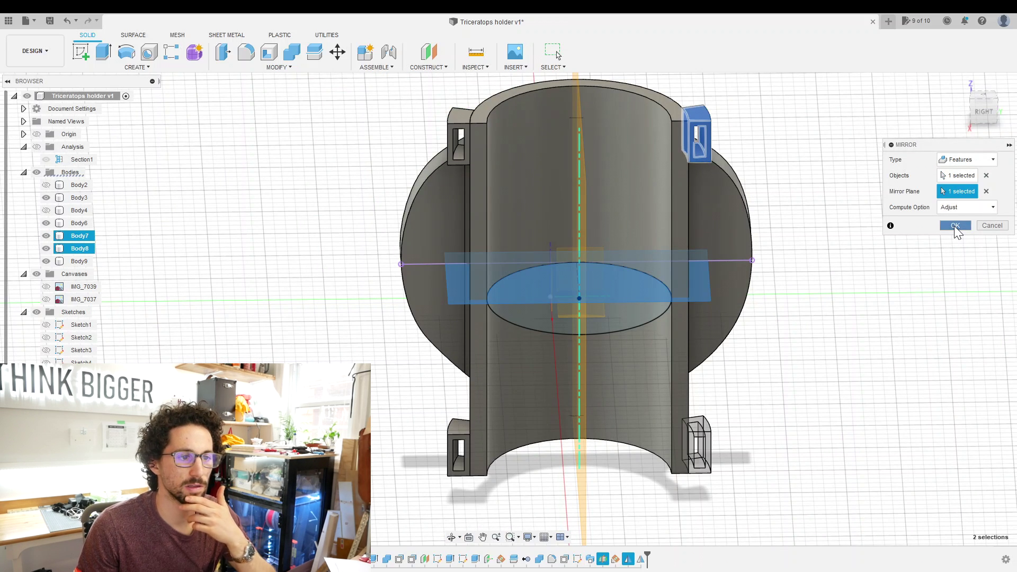
pyautogui.click(955, 226)
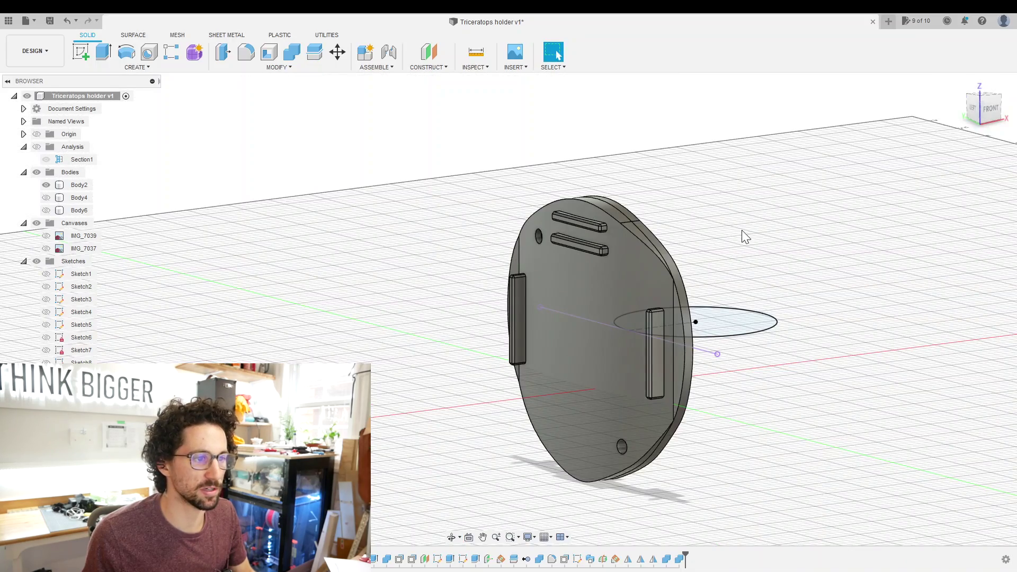
# Split the tabbed plate with the construction plane, hide the cut-off part, and inspect the remaining plate from its back.
pyautogui.moveTo(741, 234)
pyautogui.keyDown('shift'); pyautogui.mouseDown(button='middle')
pyautogui.moveTo(688, 233)
pyautogui.moveTo(720, 197)
pyautogui.moveTo(686, 238)
pyautogui.moveTo(750, 238)
pyautogui.mouseUp(button='middle'); pyautogui.keyUp('shift')
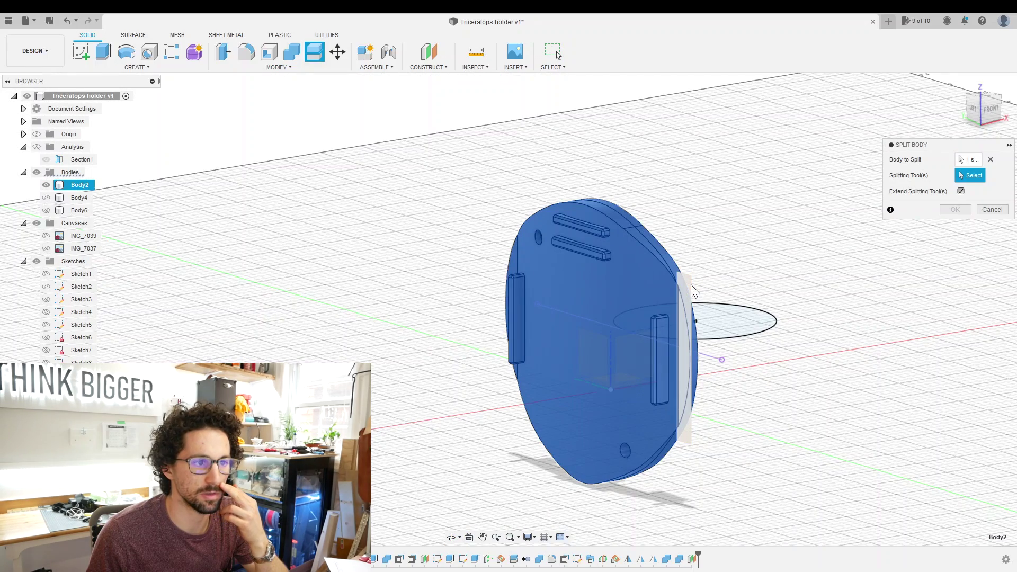
pyautogui.click(691, 291)
pyautogui.click(955, 209)
pyautogui.click(48, 188)
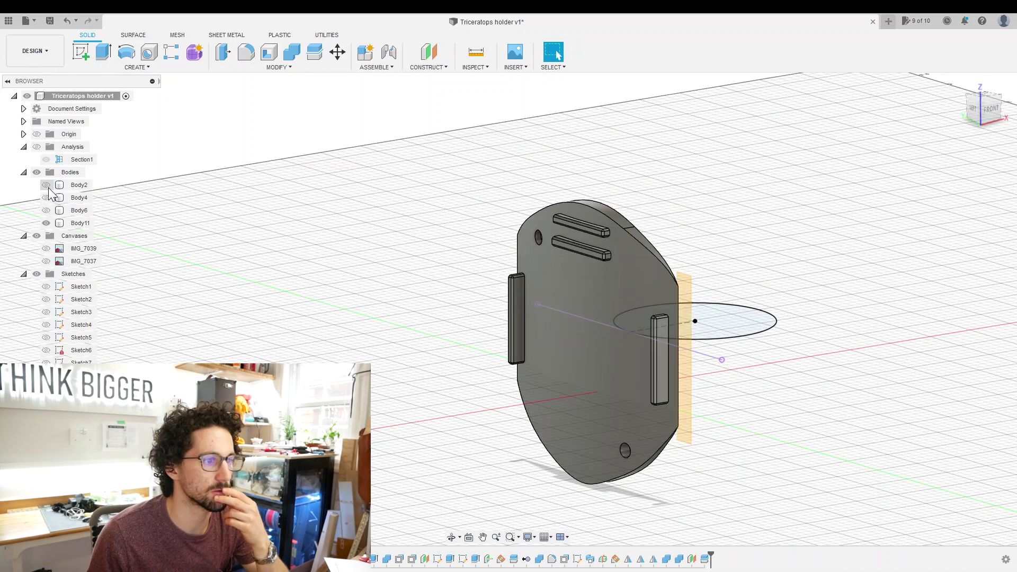
pyautogui.moveTo(752, 207)
pyautogui.keyDown('shift'); pyautogui.mouseDown(button='middle')
pyautogui.moveTo(562, 221)
pyautogui.moveTo(763, 195)
pyautogui.mouseUp(button='middle'); pyautogui.keyUp('shift')
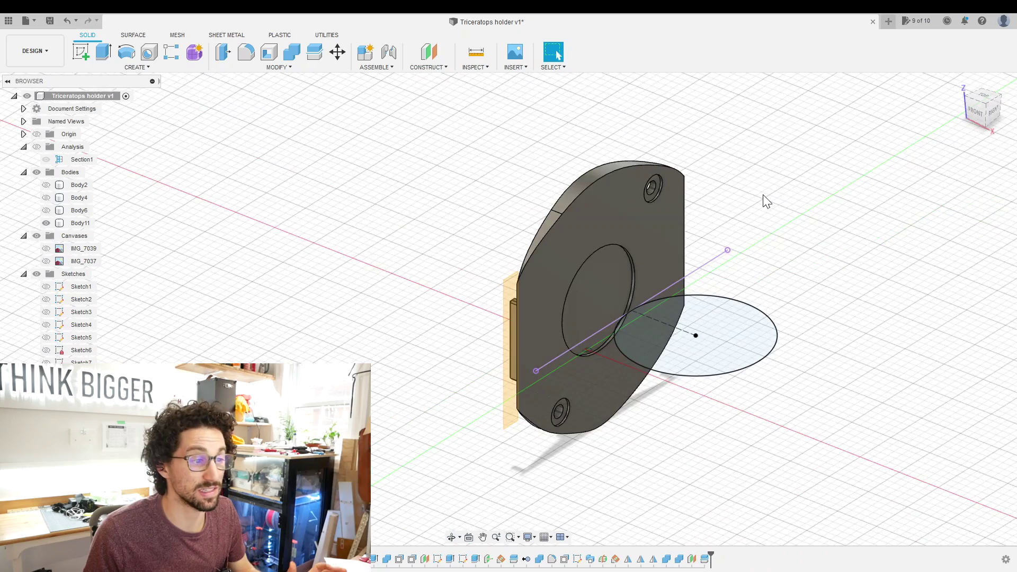